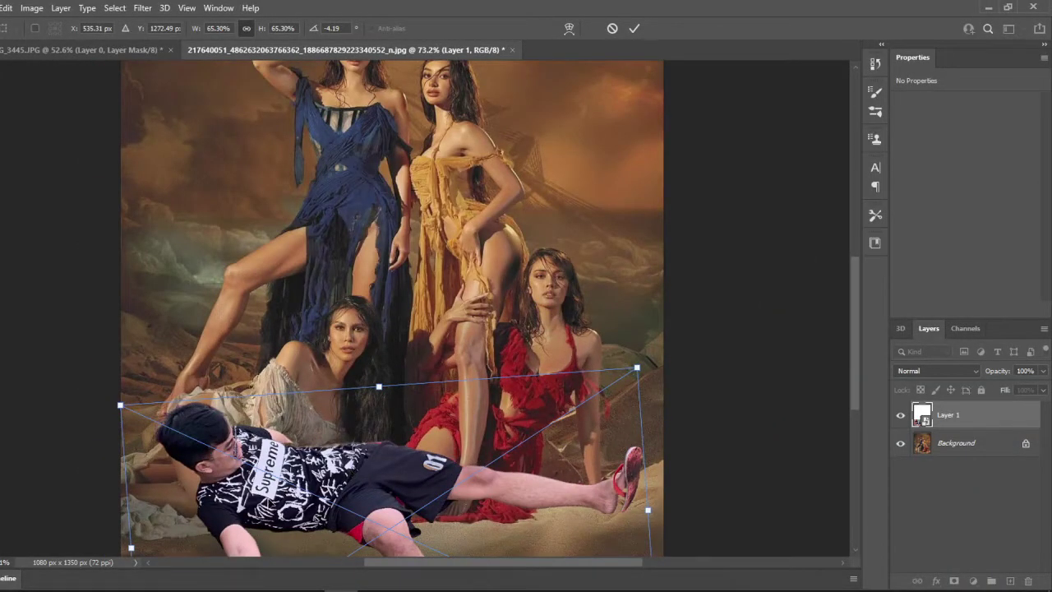
- Rotate the man to about -9.6° and nudge him slightly down and right
scroll(276, 411, "up", 1)
left_click_drag(636, 441, 640, 419)
right_click(604, 156)
left_click(33, 7)
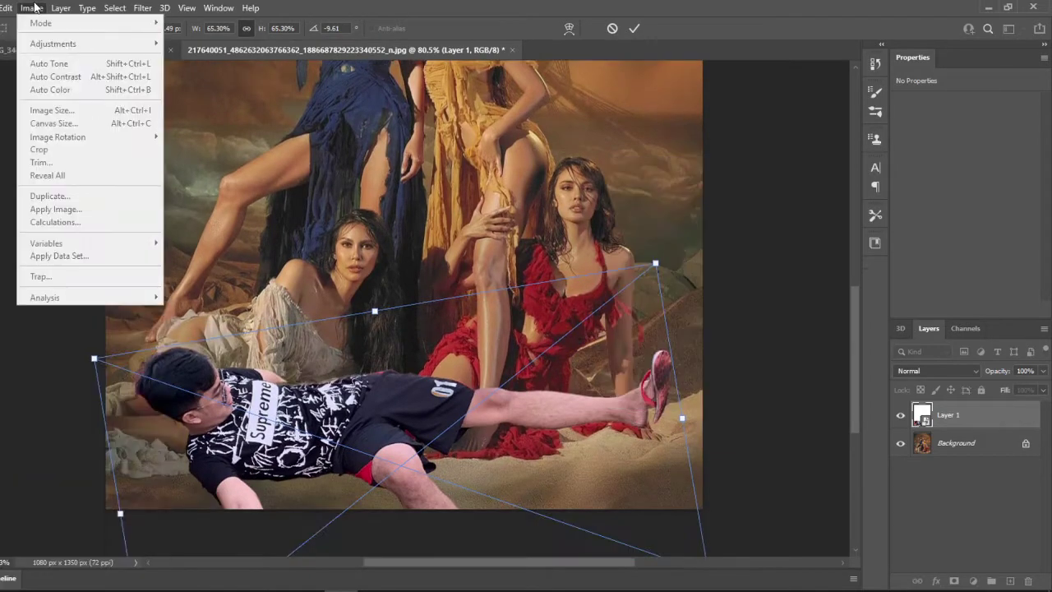
left_click(33, 8)
scroll(419, 366, "down", 1)
left_click_drag(419, 366, 431, 371)
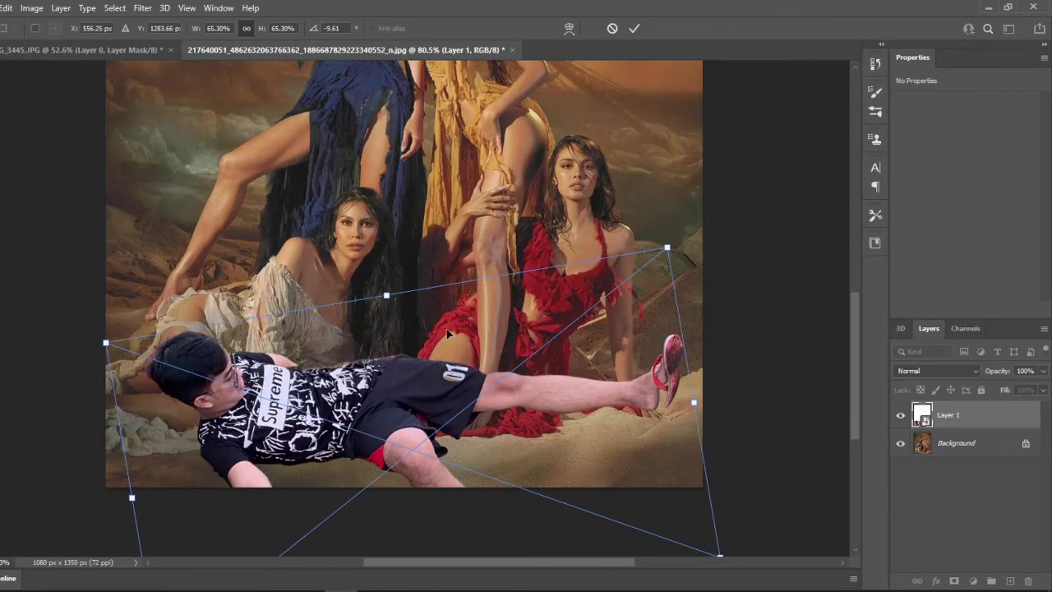
scroll(448, 332, "down", 2)
- Warp the man's body and leg along the bottom, then rescale him to about 87%
right_click(605, 339)
left_click(633, 172)
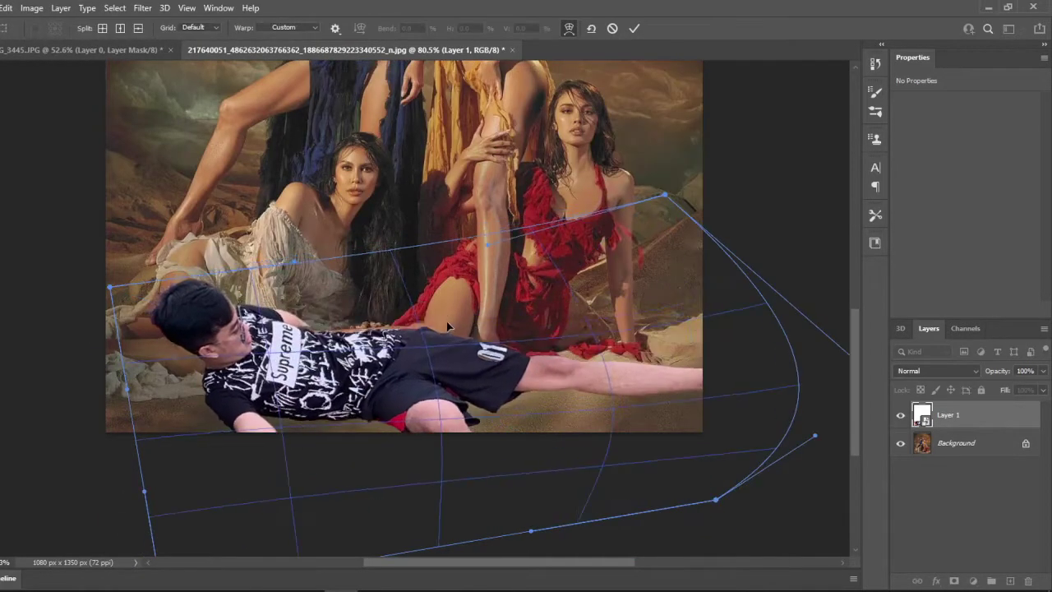
scroll(448, 326, "down", 1)
left_click_drag(603, 347, 400, 326)
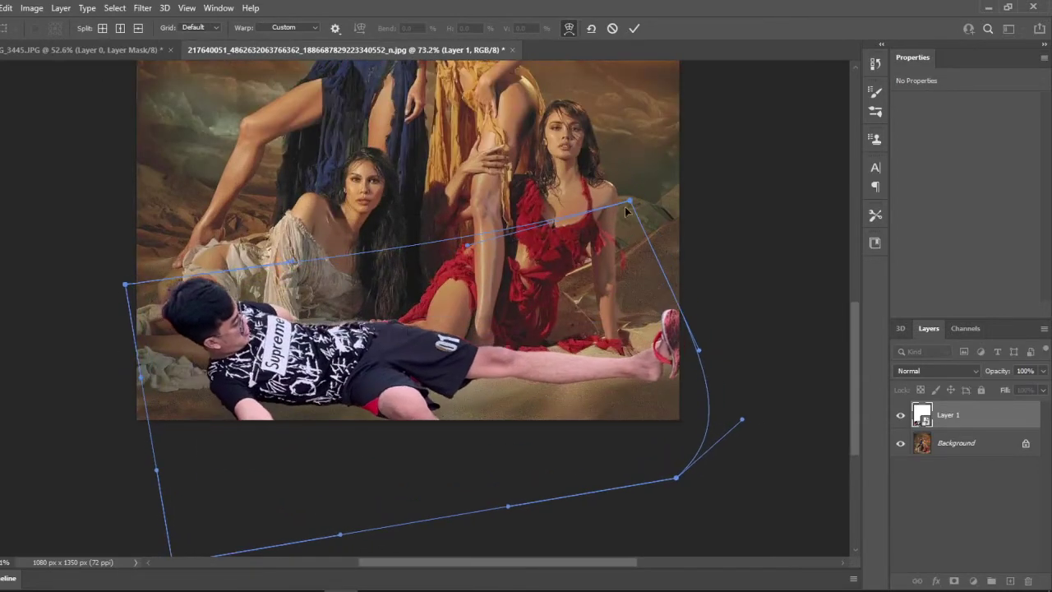
left_click_drag(527, 382, 448, 405)
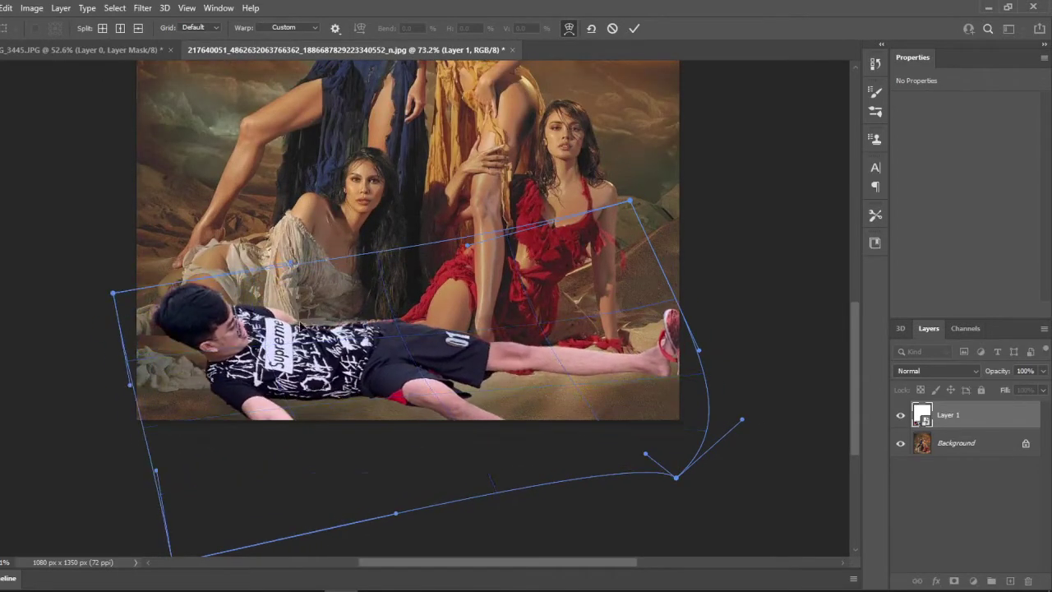
key("ctrl+z")
scroll(603, 348, "up", 3)
key("ctrl+shift+z")
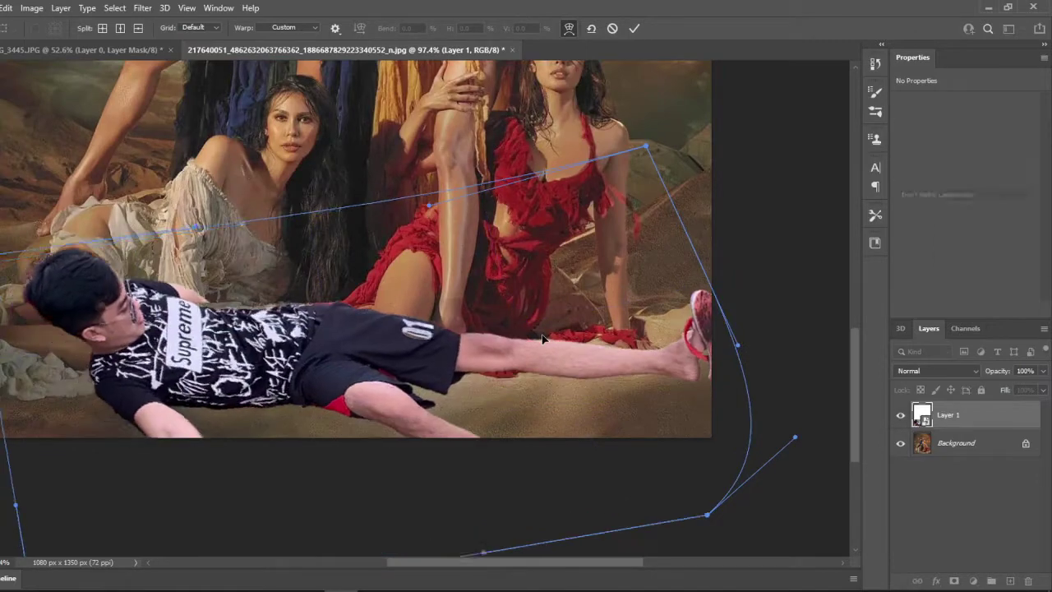
scroll(542, 334, "down", 2)
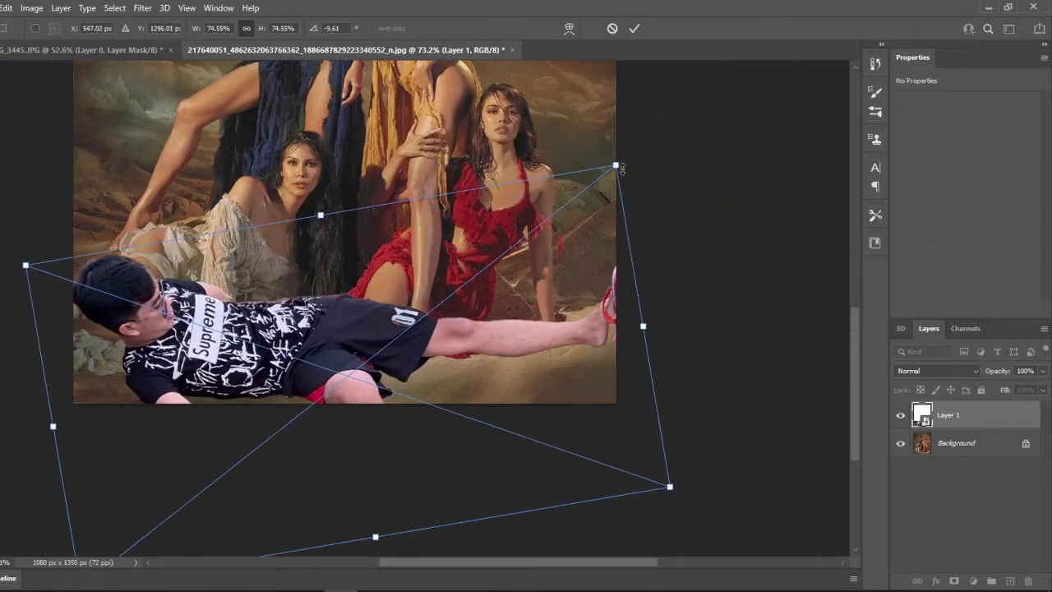
left_click_drag(107, 247, 98, 188)
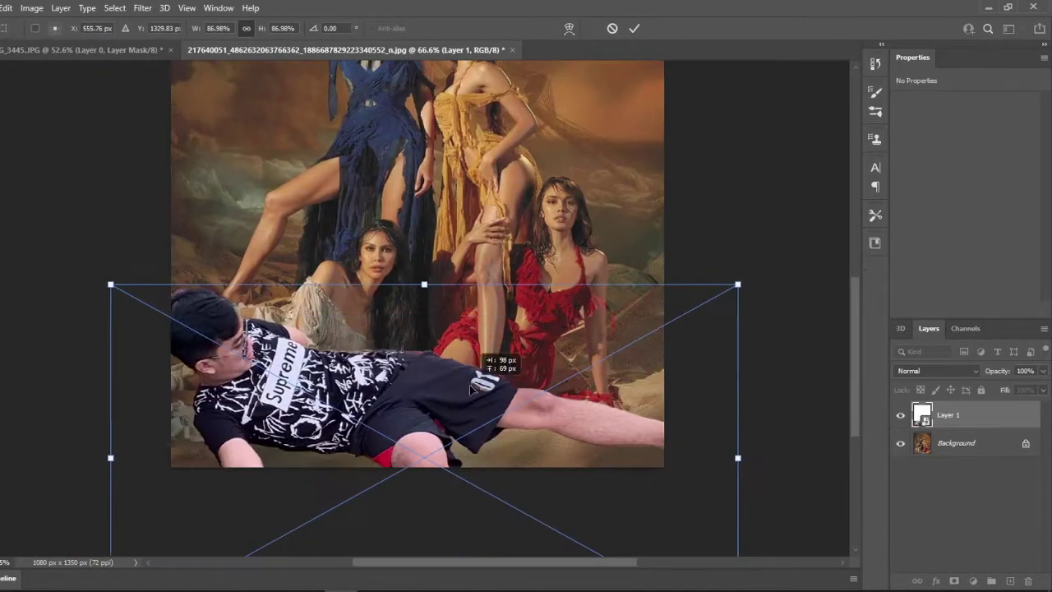
- Scale the man to about 65%, rotate him to -2.7°, and reposition him on the sand
left_click_drag(738, 284, 649, 323)
left_click_drag(639, 448, 693, 448)
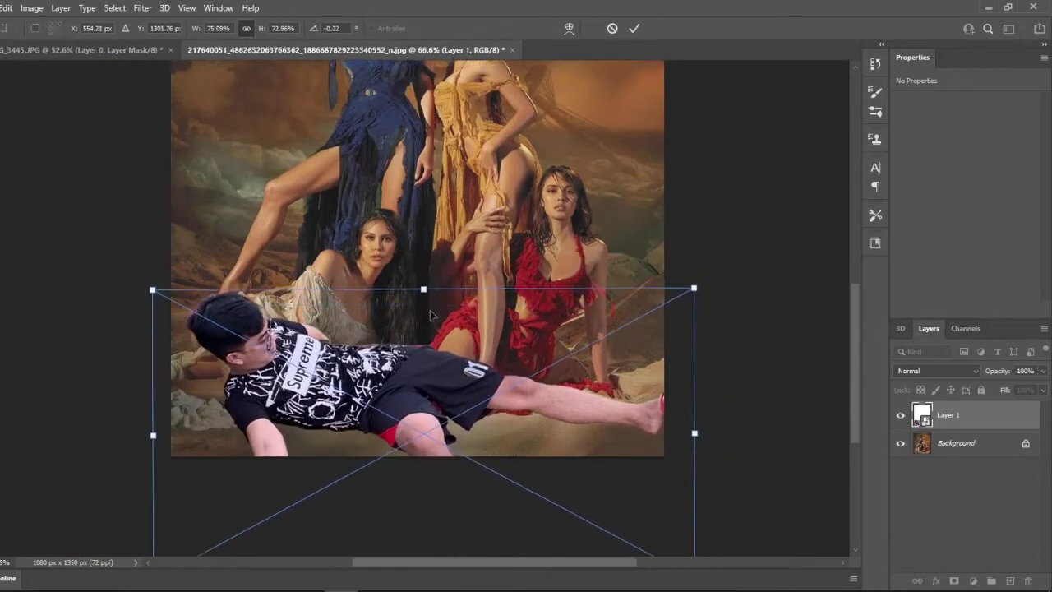
scroll(430, 309, "down", 3)
left_click_drag(391, 308, 388, 317)
left_click_drag(133, 215, 157, 221)
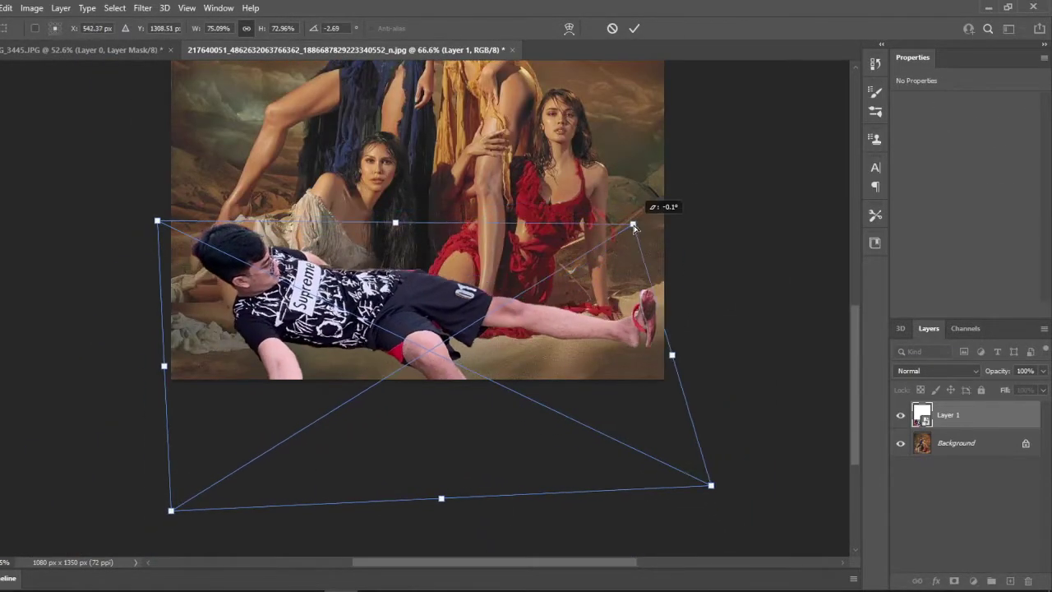
left_click_drag(711, 485, 665, 463)
scroll(427, 499, "down", 1)
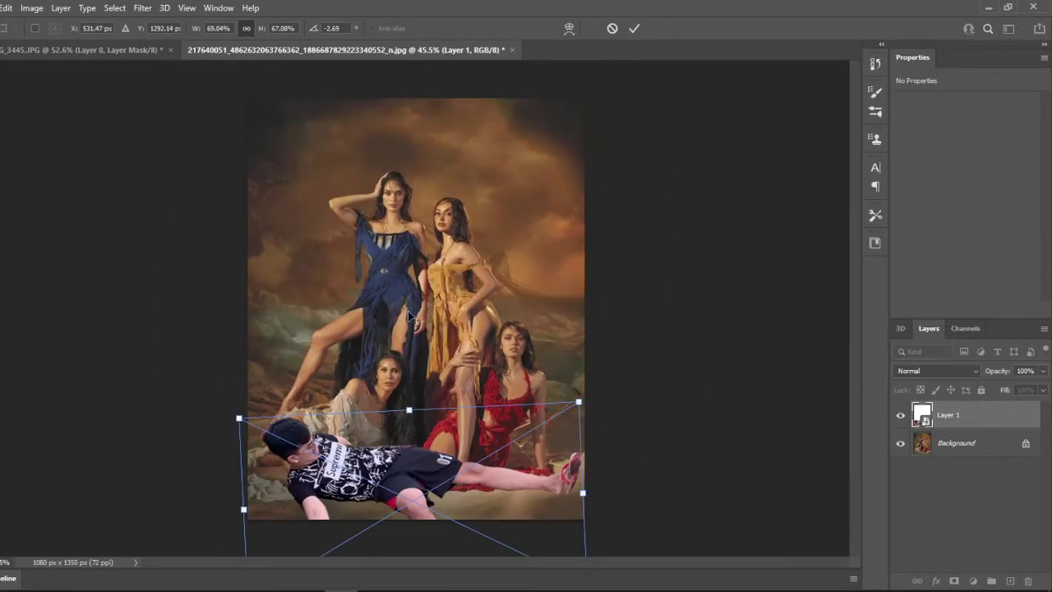
scroll(427, 499, "up", 2)
left_click_drag(673, 371, 658, 380)
left_click_drag(430, 463, 436, 468)
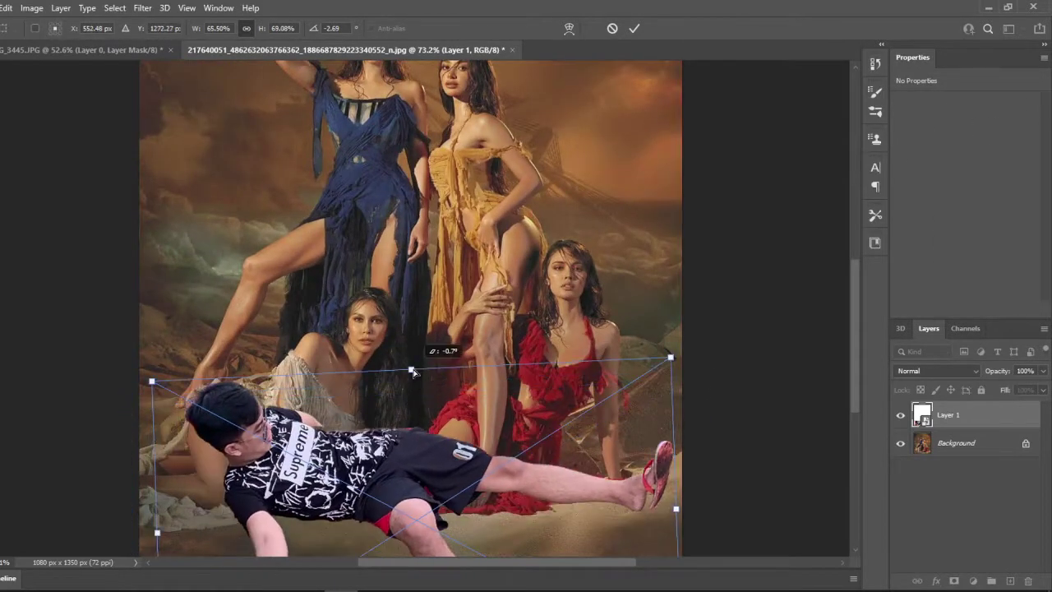
- Warp the man's mesh so his body curves along the sand
left_click(569, 28)
scroll(411, 329, "down", 3)
left_click_drag(148, 258, 145, 288)
scroll(396, 320, "up", 1)
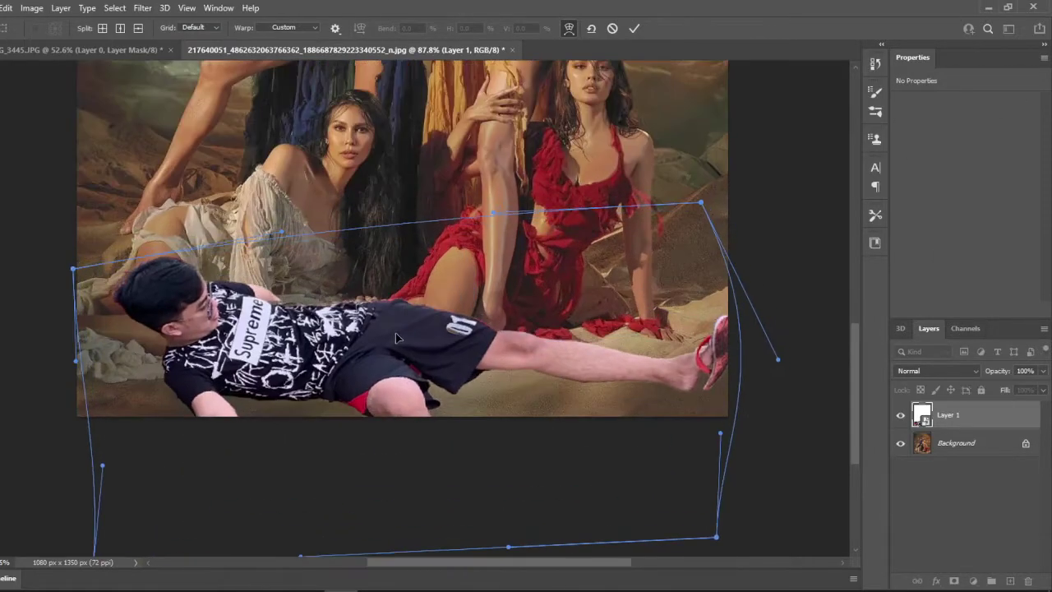
scroll(416, 376, "down", 3)
scroll(416, 376, "up", 3)
scroll(433, 408, "up", 3)
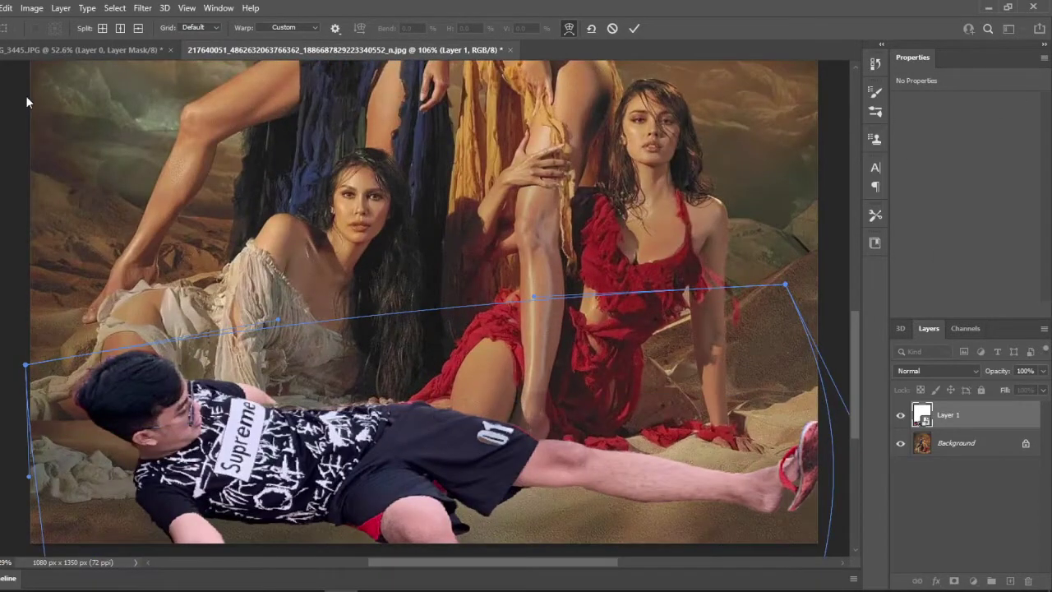
scroll(393, 379, "down", 2)
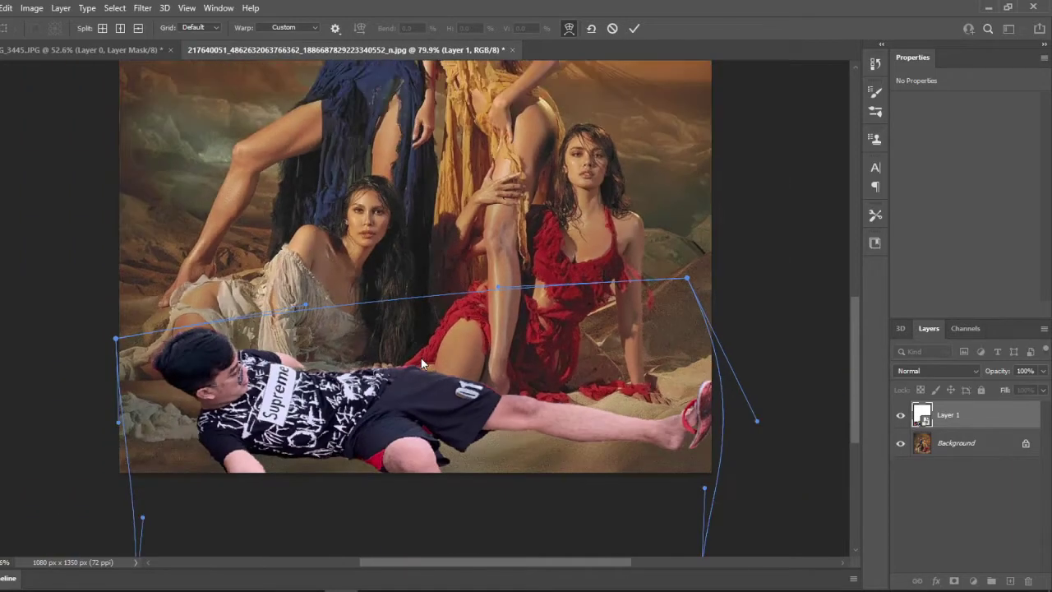
scroll(490, 370, "down", 2)
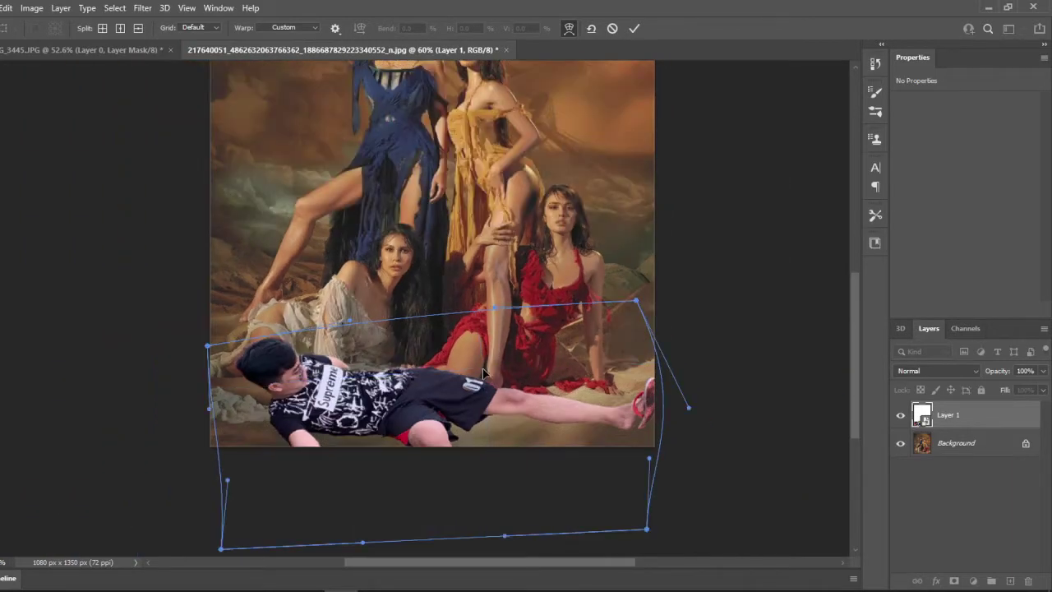
scroll(482, 368, "down", 2)
scroll(444, 387, "up", 5)
scroll(435, 393, "up", 1)
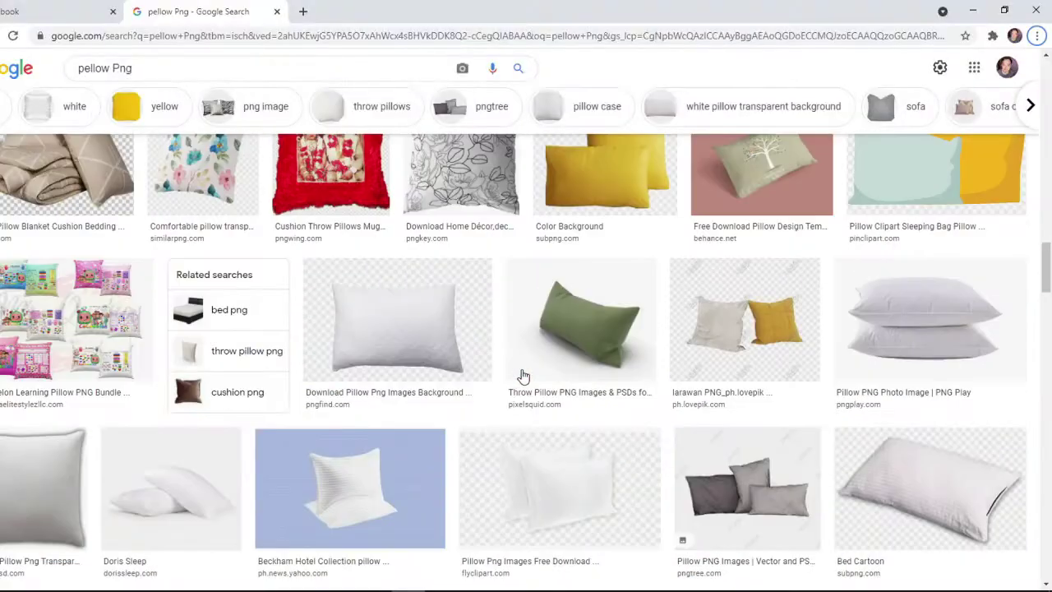
- Save the green pillow image from the Google Images preview to the computer
left_click(522, 376)
right_click(694, 253)
left_click(770, 353)
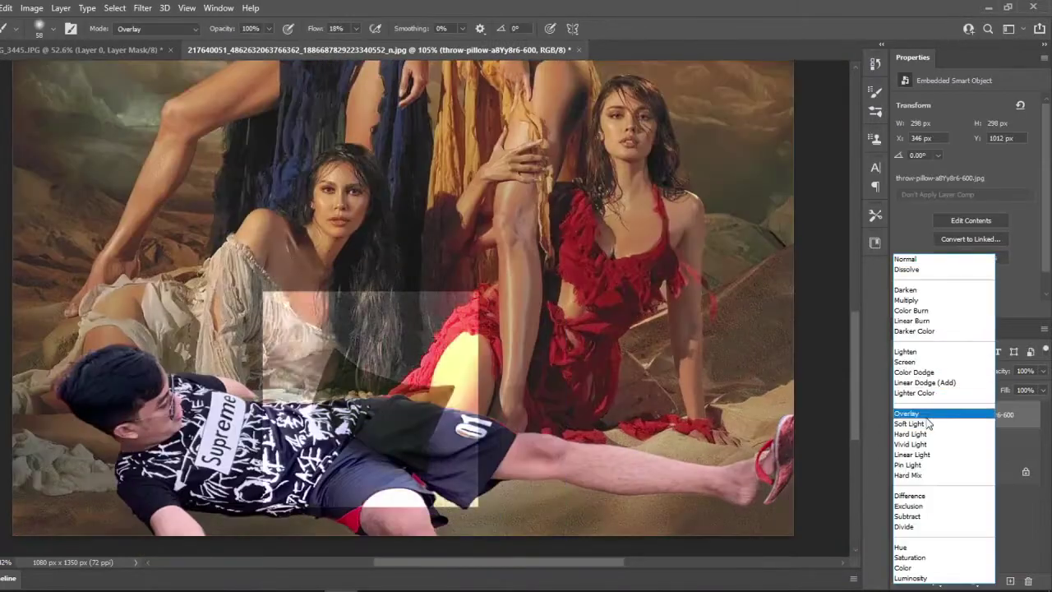
- Set the pillow layer to Normal, select it as subject, and place it under the man's head
left_click(905, 259)
left_click(33, 118)
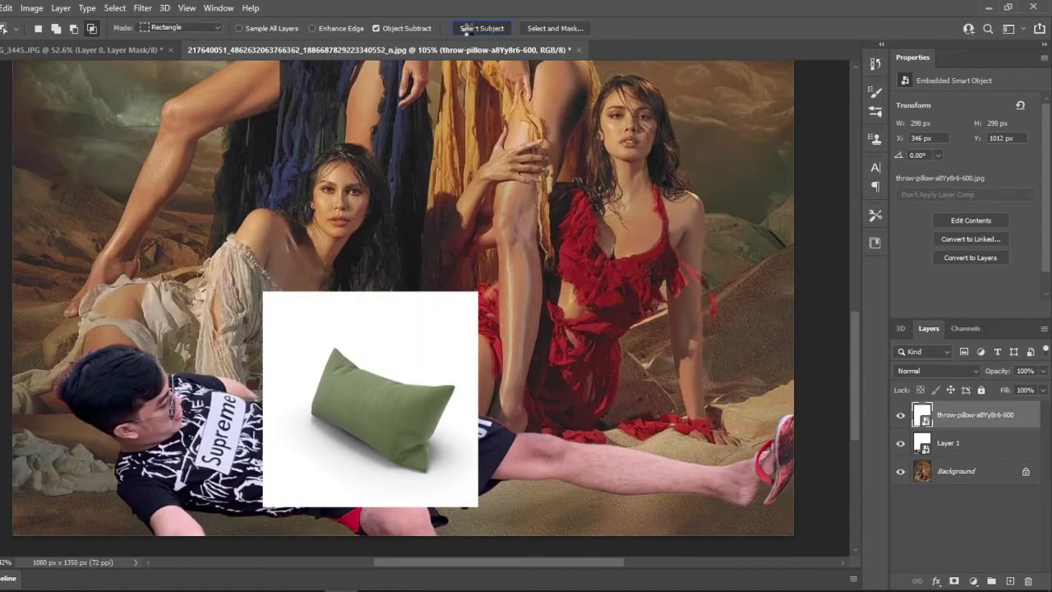
left_click(953, 580)
key("ctrl+t")
left_click_drag(387, 411, 71, 469)
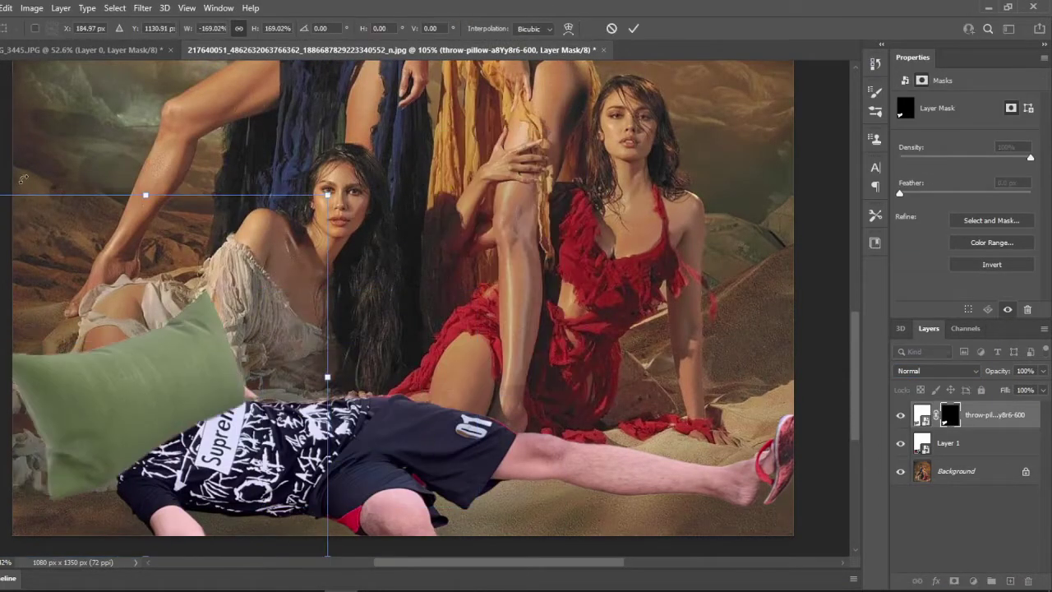
key("Return")
- Move the man's layer above the pillow and add a Curves adjustment layer
key("ctrl+bracketleft")
scroll(519, 425, "down", 2)
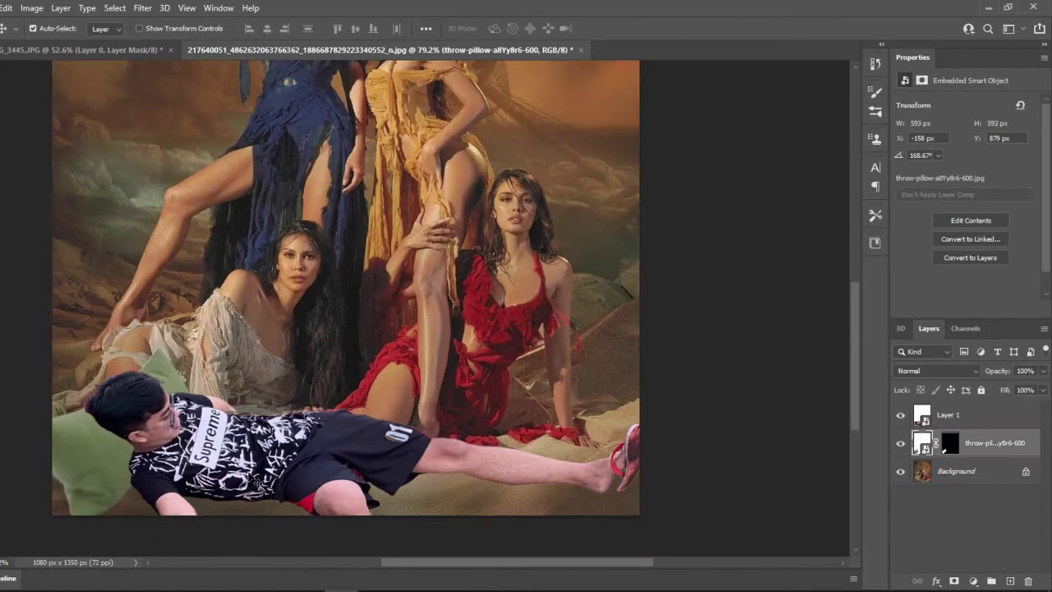
left_click(519, 425)
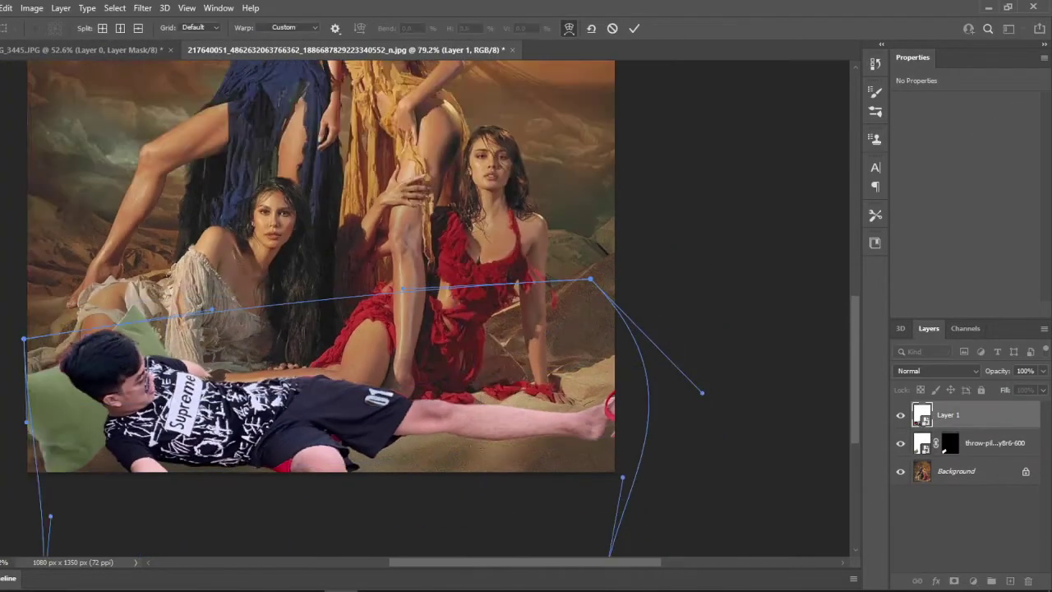
scroll(467, 287, "up", 2)
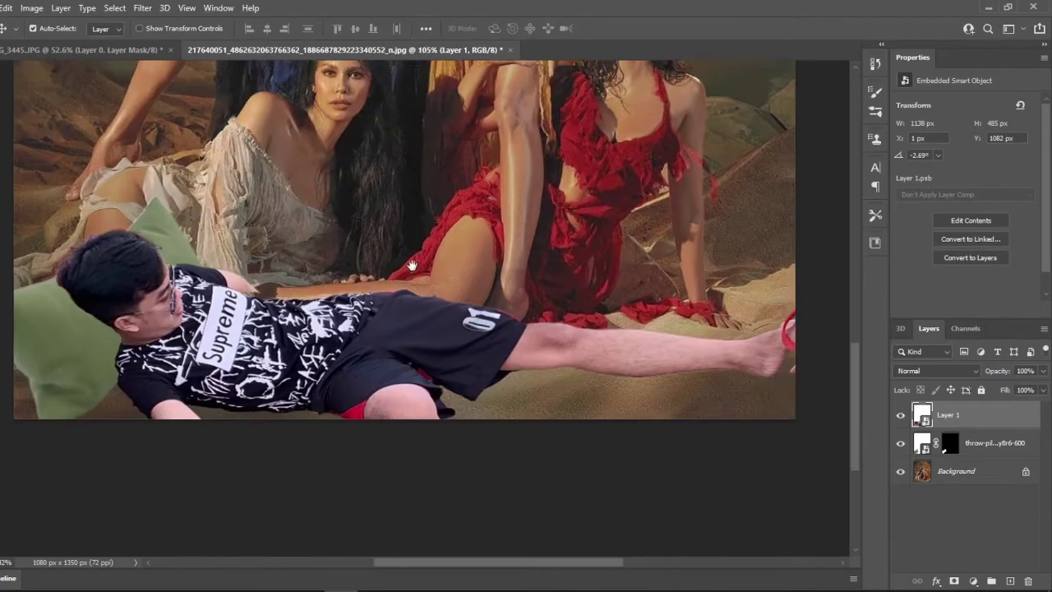
left_click(973, 580)
left_click(963, 418)
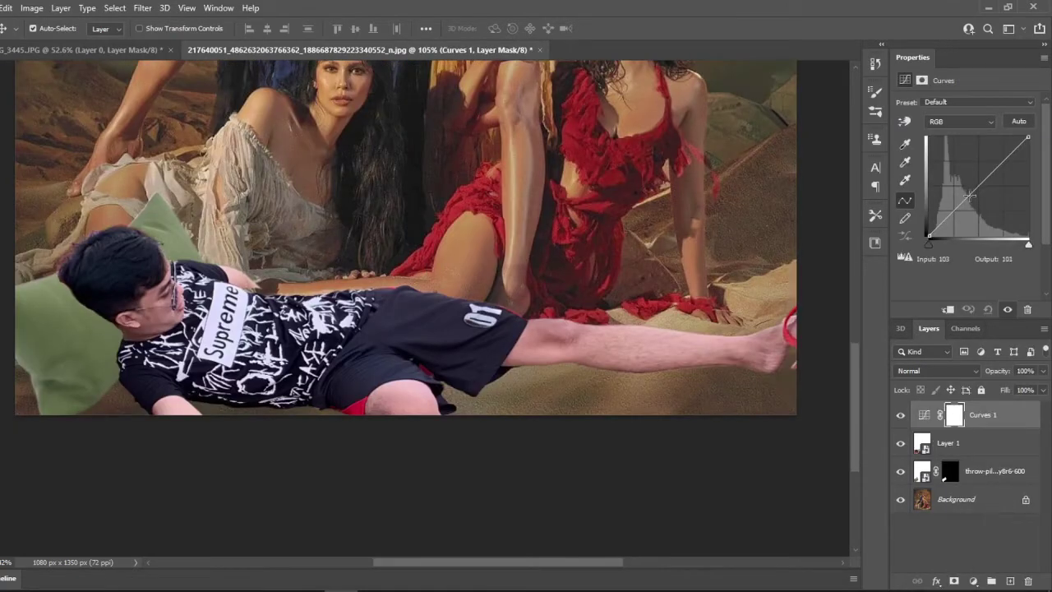
- Darken Curves 1 with a 137→106 point and invert its mask to black
left_click_drag(970, 195, 981, 196)
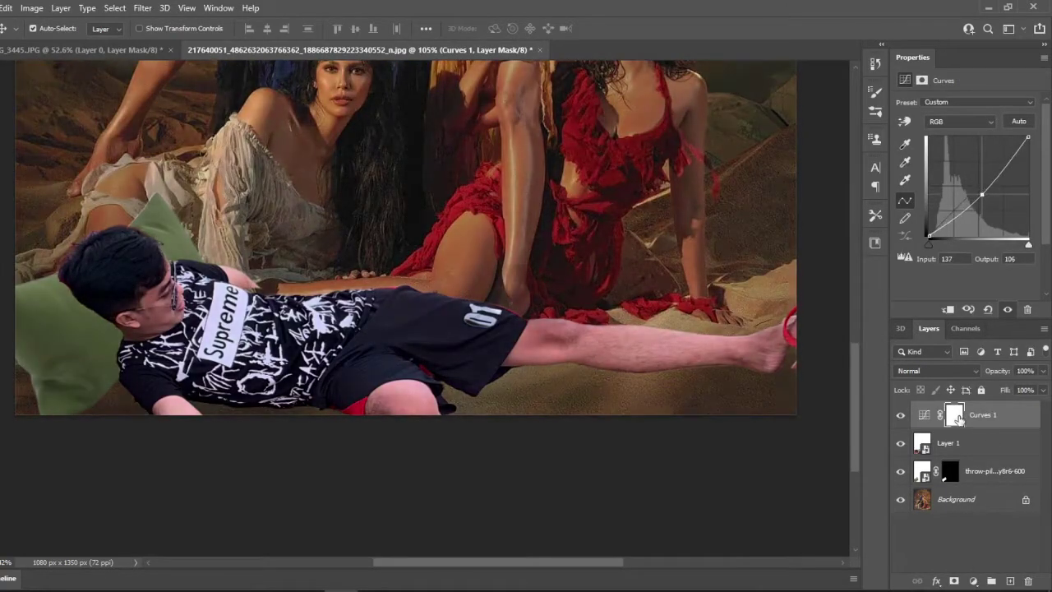
key("ctrl+i")
scroll(478, 322, "up", 3)
key("b")
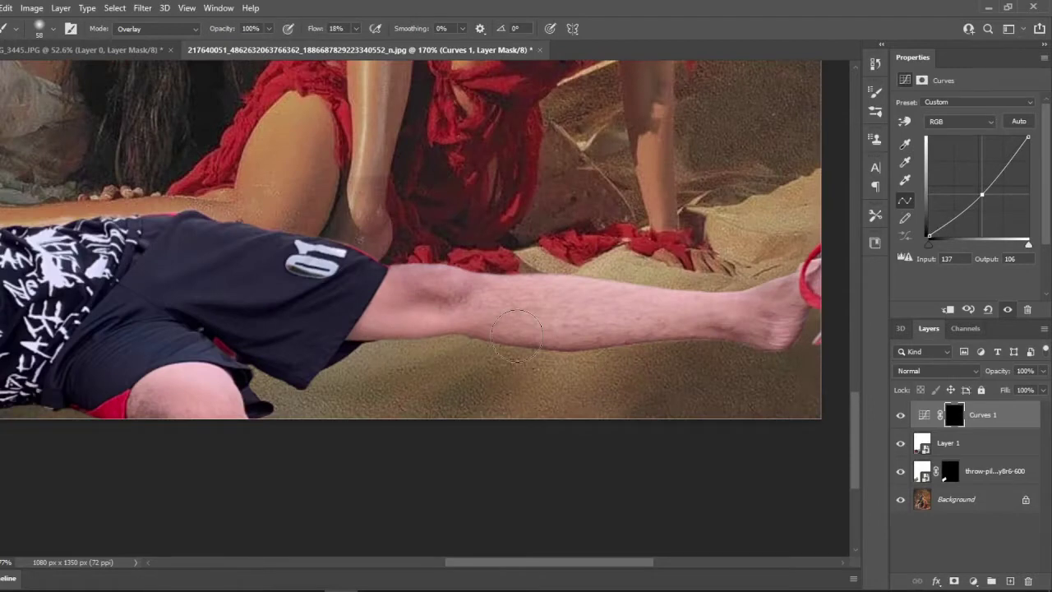
- Paint shadow into the mask along the leg's underside, then reduce the brush size to 26
scroll(472, 345, "down", 2)
scroll(472, 345, "up", 4)
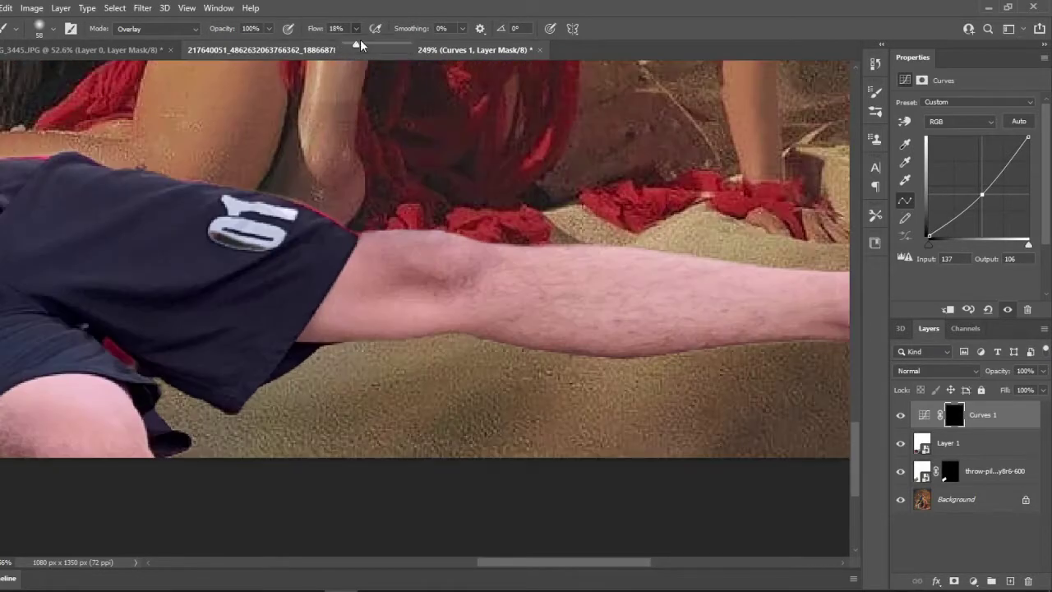
scroll(474, 331, "down", 8)
scroll(587, 323, "up", 8)
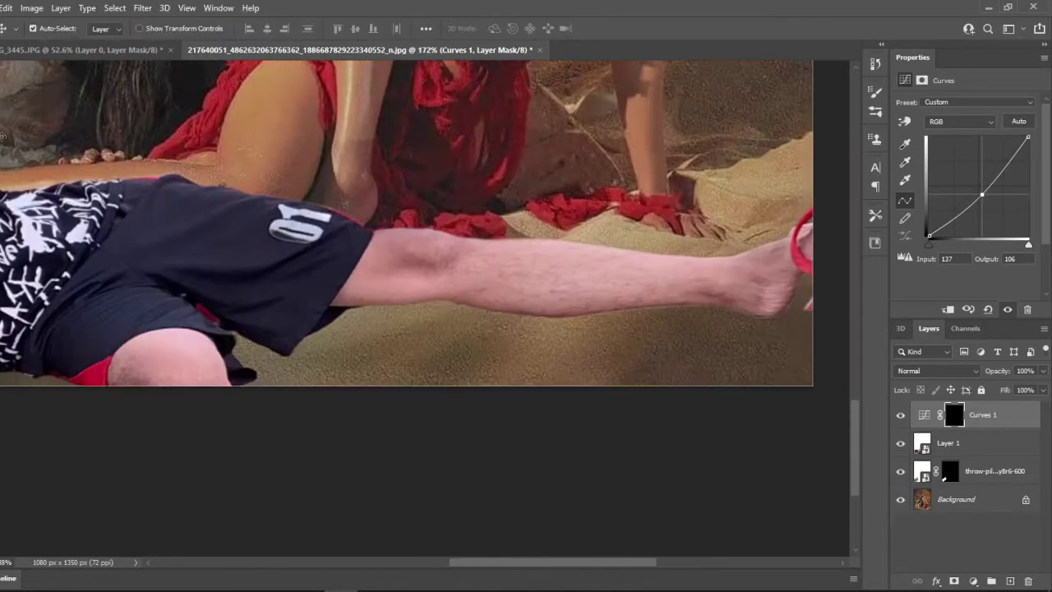
scroll(588, 323, "up", 2)
left_click_drag(602, 318, 814, 344)
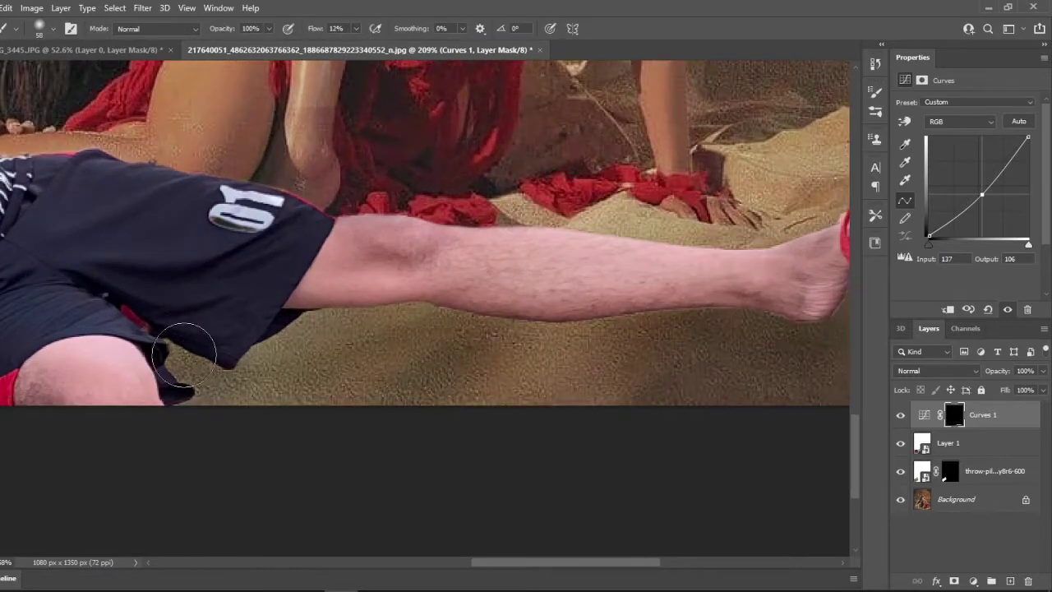
scroll(184, 356, "down", 4)
scroll(594, 311, "up", 2)
right_click(429, 314)
key("Return")
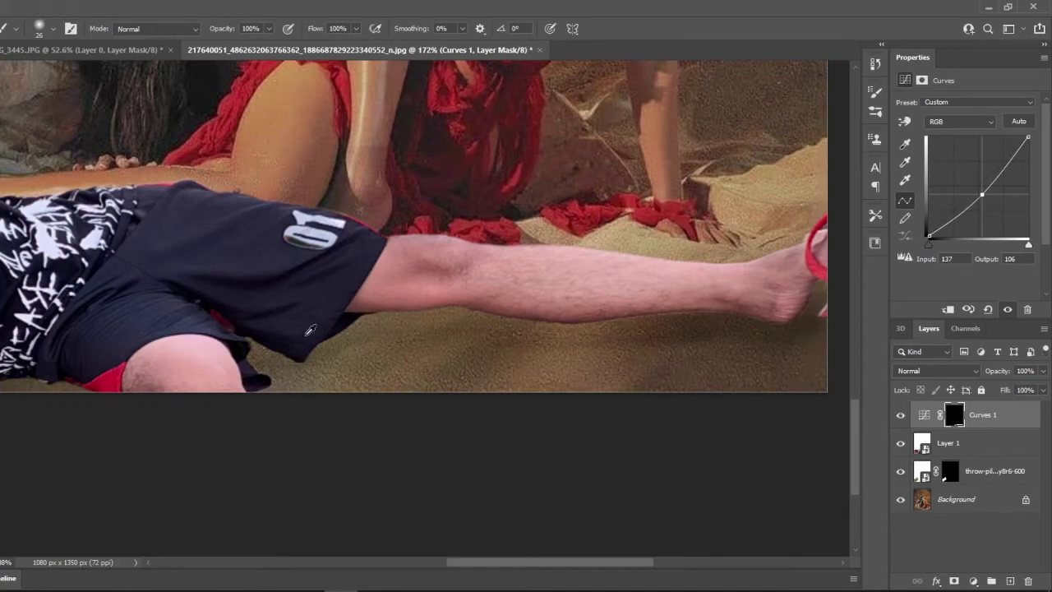
- Add a second Curves adjustment layer, Curves 2
scroll(309, 330, "up", 2)
scroll(425, 343, "left", 5)
scroll(369, 313, "left", 2)
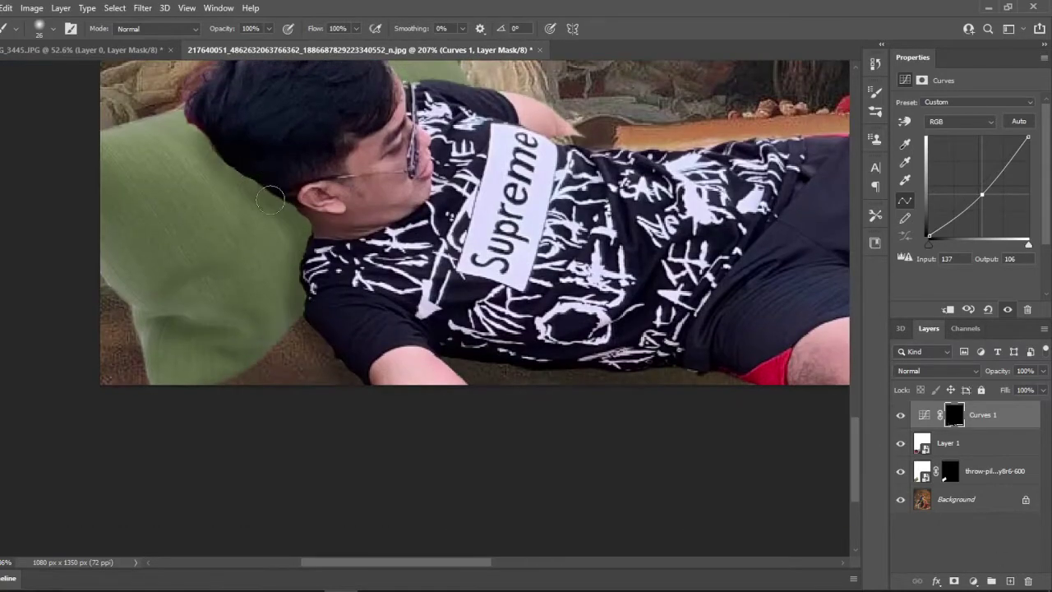
scroll(270, 200, "down", 4)
left_click(973, 581)
left_click(962, 401)
- Darken Curves 2 with a 190→117 point and lower the brush flow to 9%
left_click_drag(977, 188, 1003, 191)
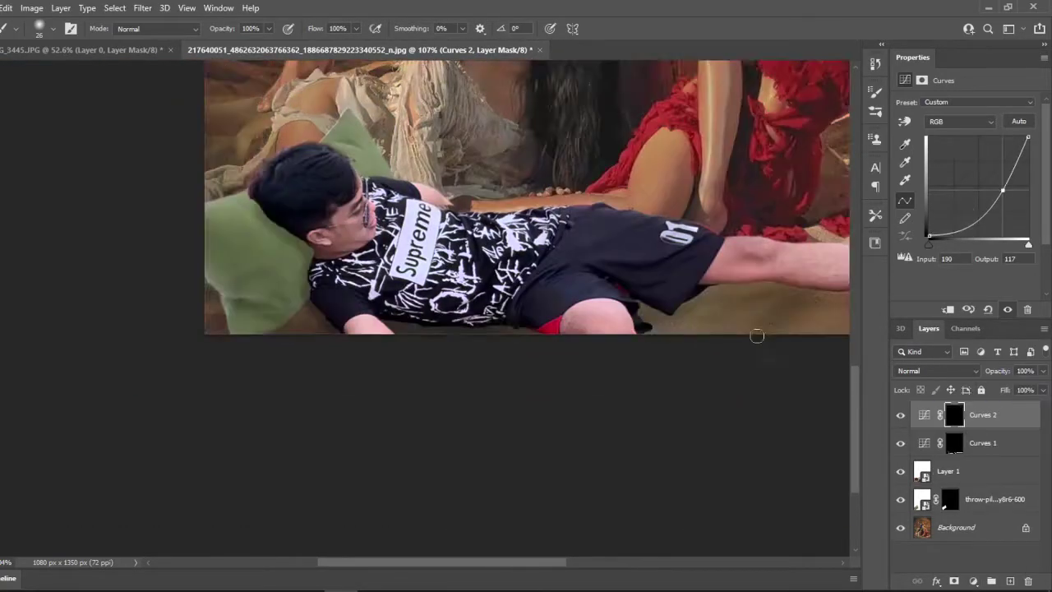
scroll(756, 335, "up", 4)
right_click(632, 341)
left_click(355, 28)
left_click_drag(353, 45, 296, 56)
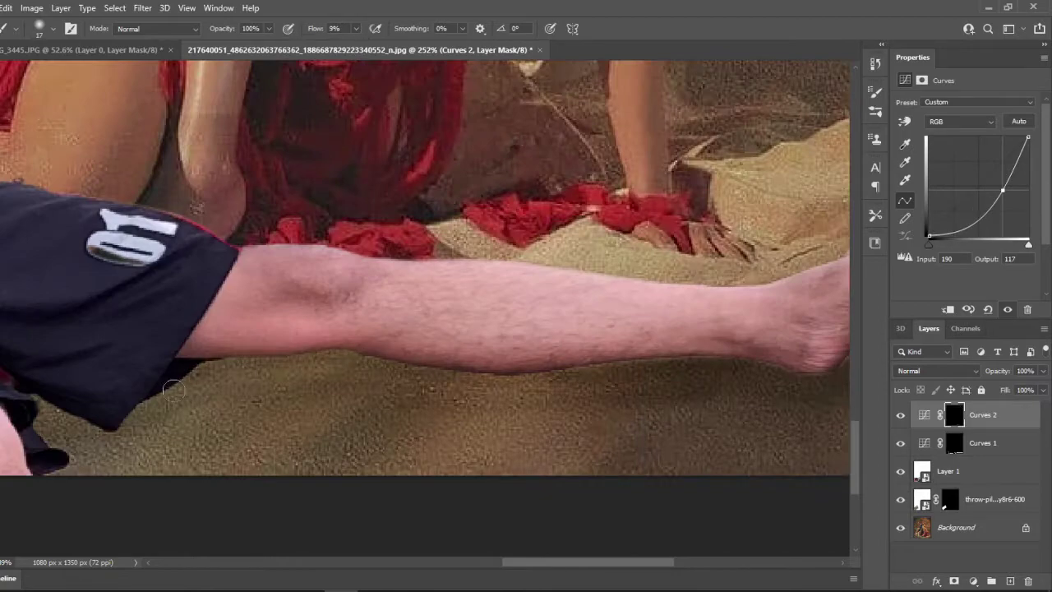
- Navigate around the man's leg and body while softly brushing in the Curves 2 shading
scroll(271, 378, "down", 1)
scroll(491, 301, "left", 5)
scroll(521, 305, "left", 5)
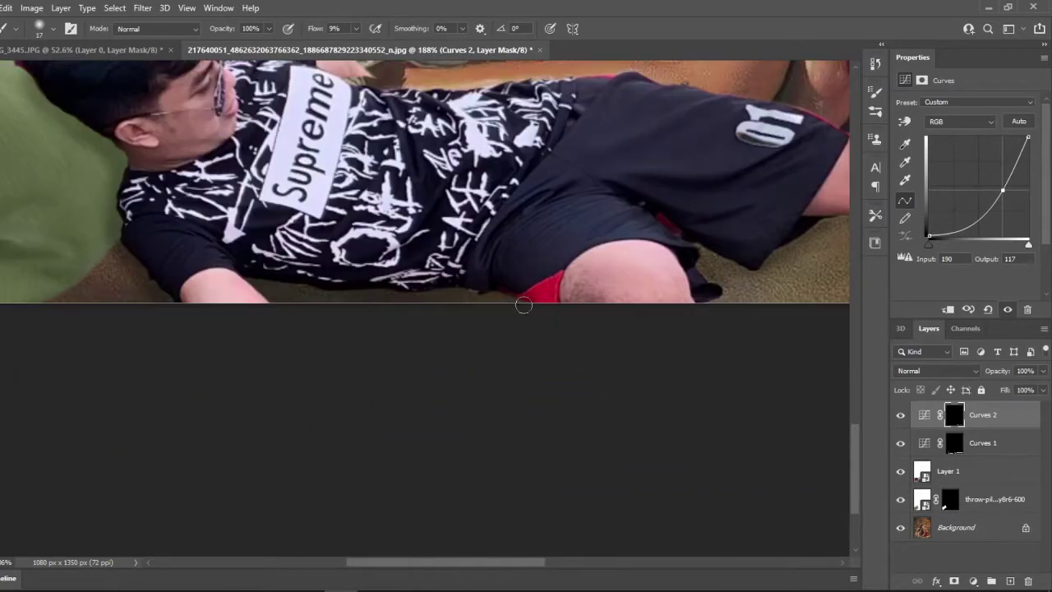
scroll(198, 226, "up", 1)
scroll(493, 205, "down", 1)
scroll(534, 230, "down", 2)
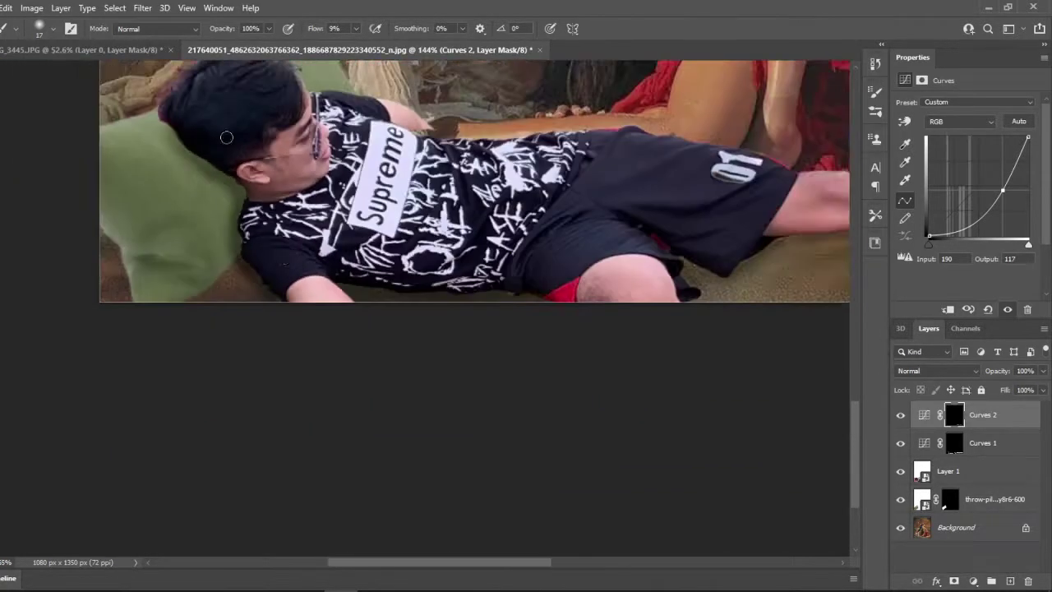
scroll(576, 246, "down", 1)
scroll(620, 251, "up", 3)
scroll(620, 251, "up", 2)
scroll(453, 305, "down", 3)
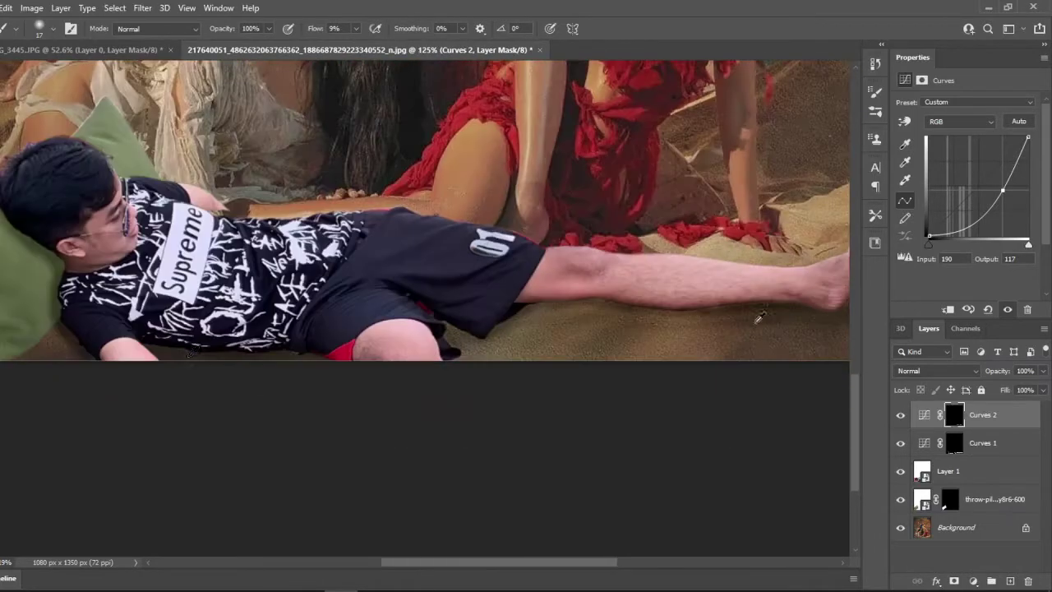
scroll(760, 318, "up", 2)
scroll(575, 337, "up", 2)
scroll(328, 312, "down", 2)
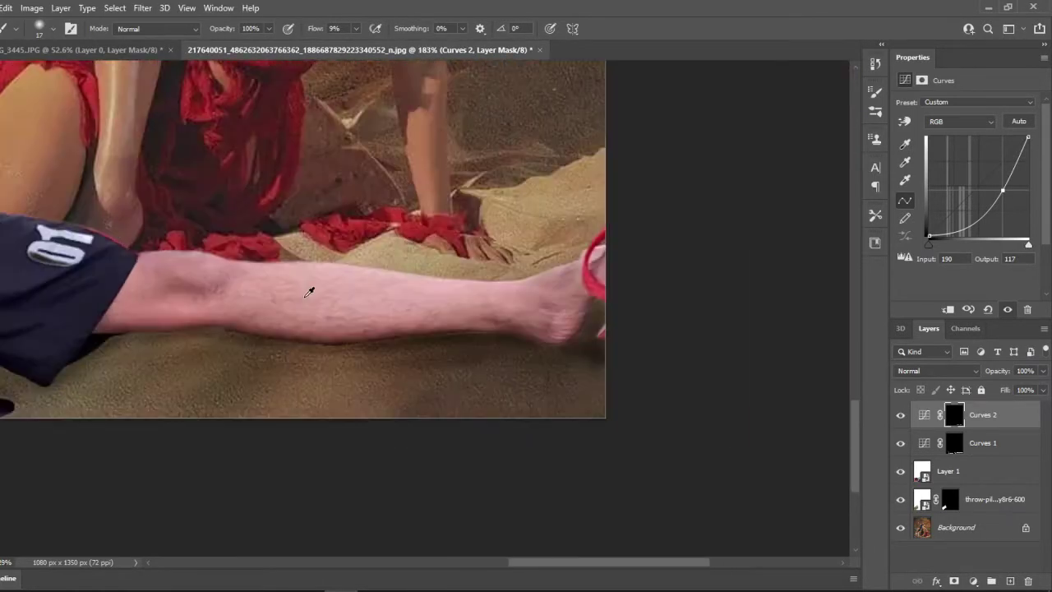
scroll(164, 329, "down", 1)
scroll(295, 281, "down", 1)
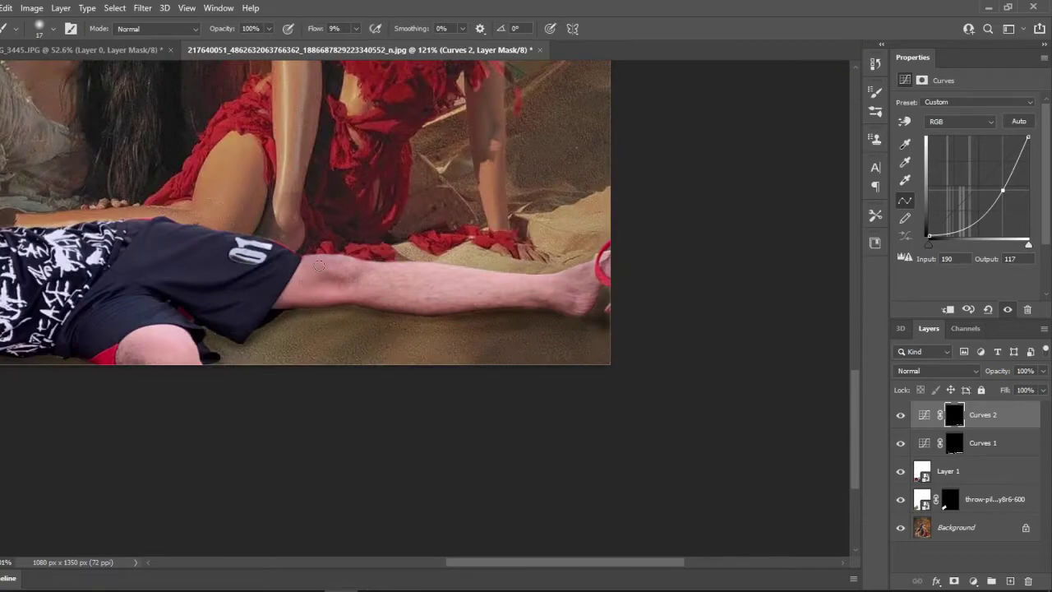
scroll(565, 190, "down", 2)
scroll(535, 397, "up", 2)
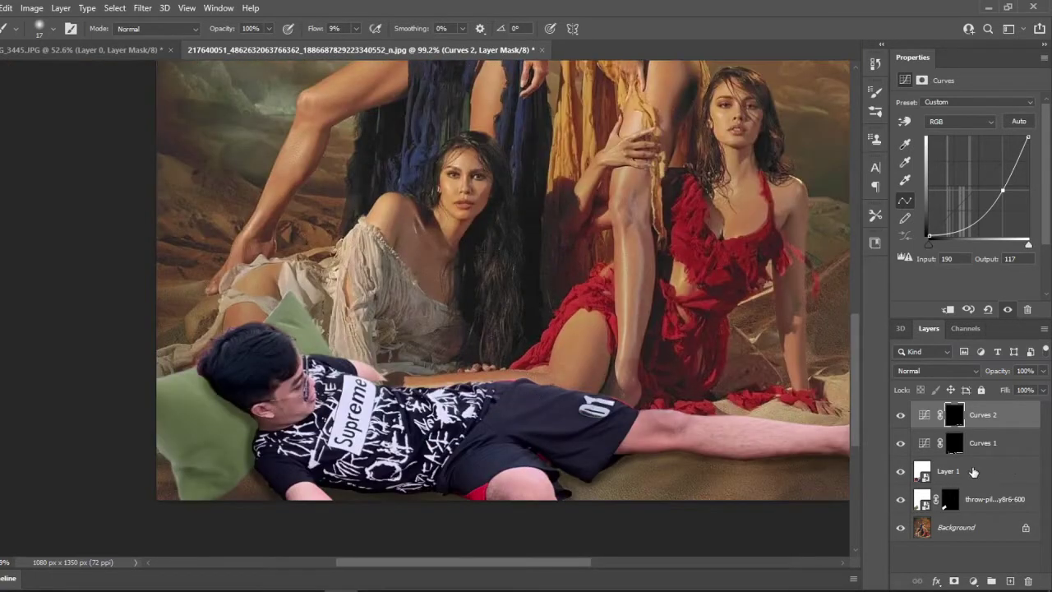
- Select the pillow layer, attempt a warp, and unlink the pillow's layer mask
left_click(973, 498)
key("ctrl+t")
right_click(251, 71)
left_click(284, 166)
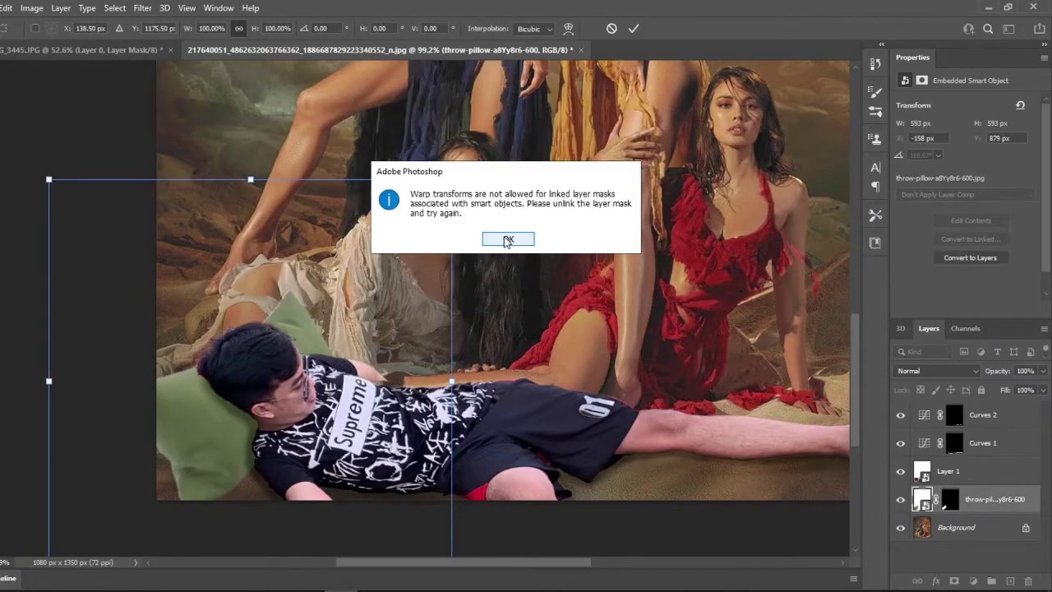
left_click(507, 240)
right_click(935, 499)
left_click(935, 499)
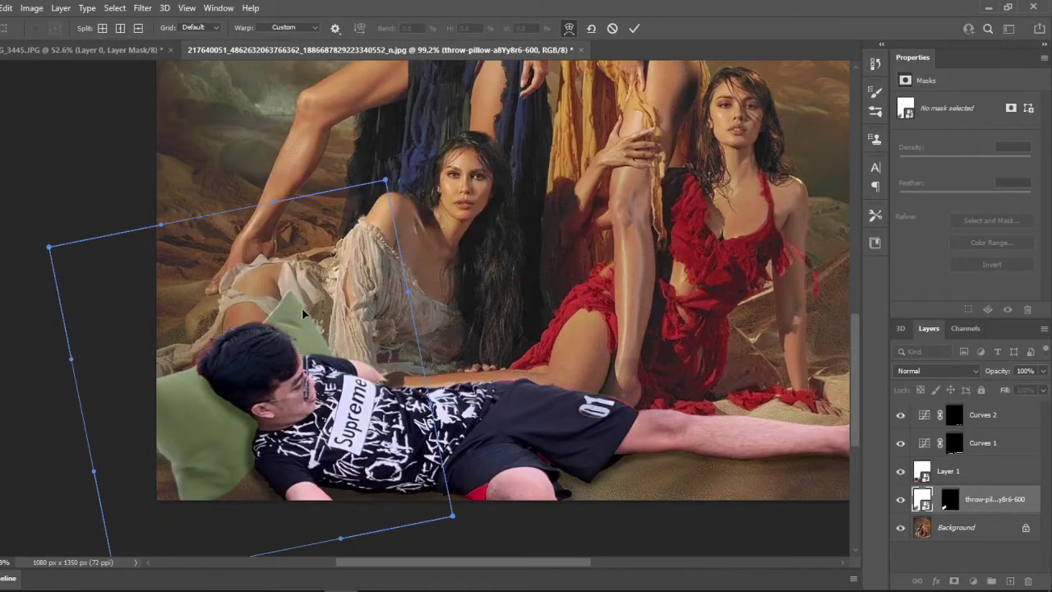
key("Escape")
- Warp the pillow, pulling in its bottom corner and bending its top upward, and commit
key("ctrl+t")
right_click(269, 314)
key("Escape")
key("b")
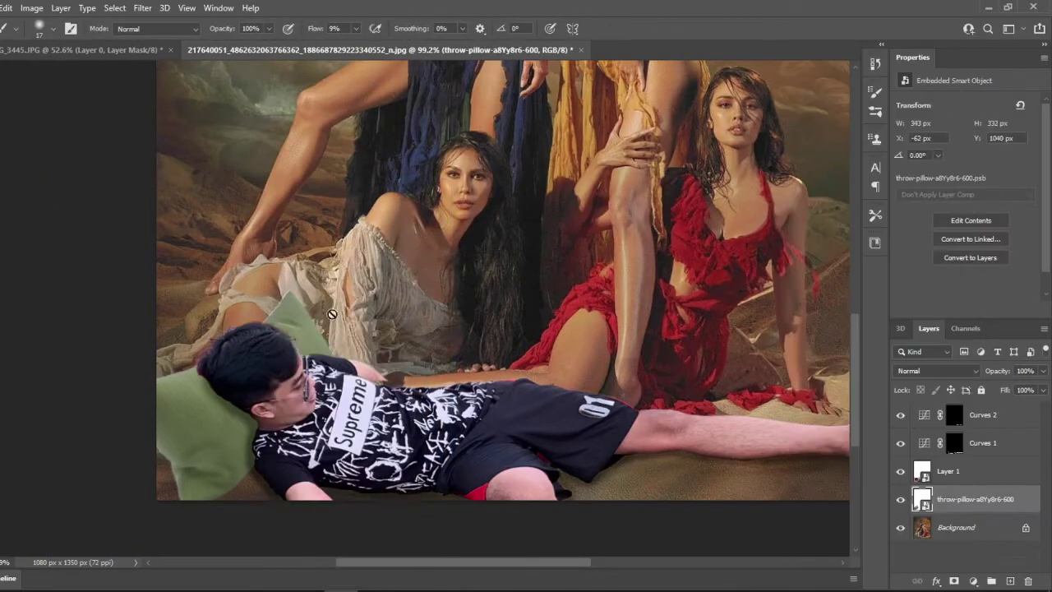
key("ctrl+t")
left_click(514, 228)
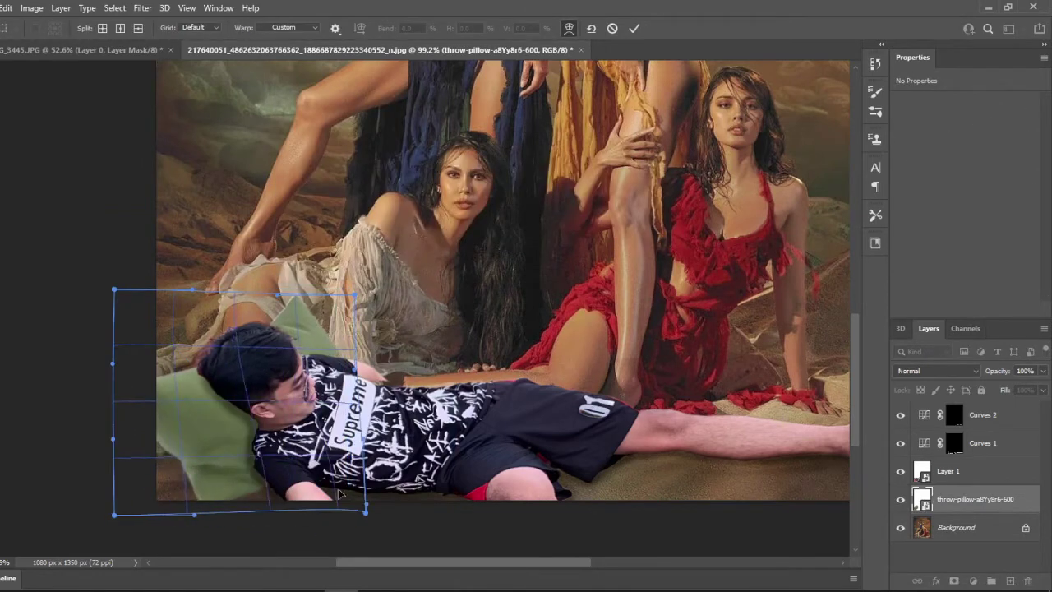
left_click_drag(340, 493, 225, 431)
left_click_drag(302, 317, 320, 283)
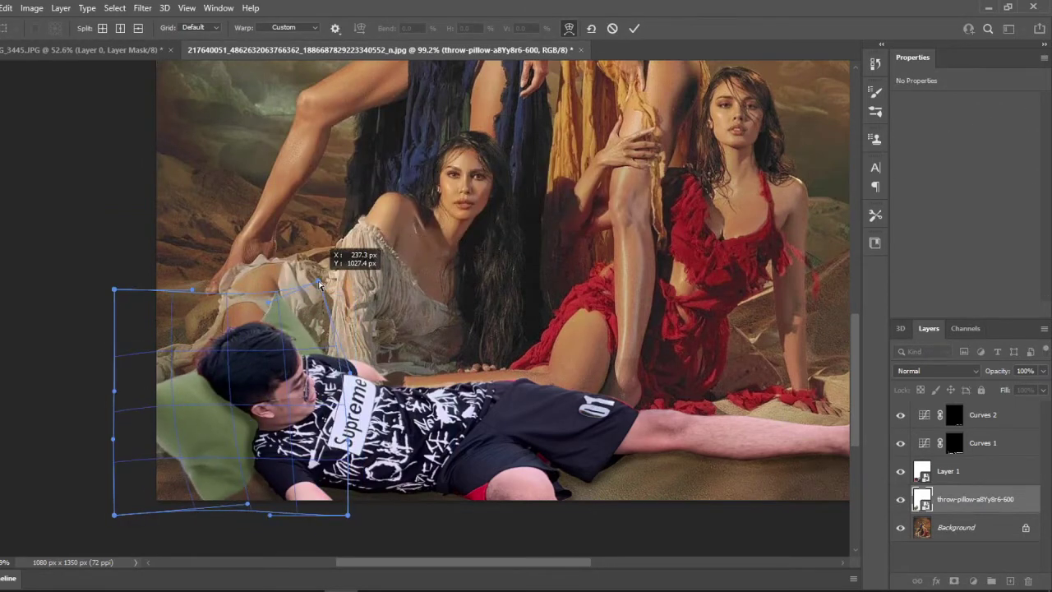
key("Return")
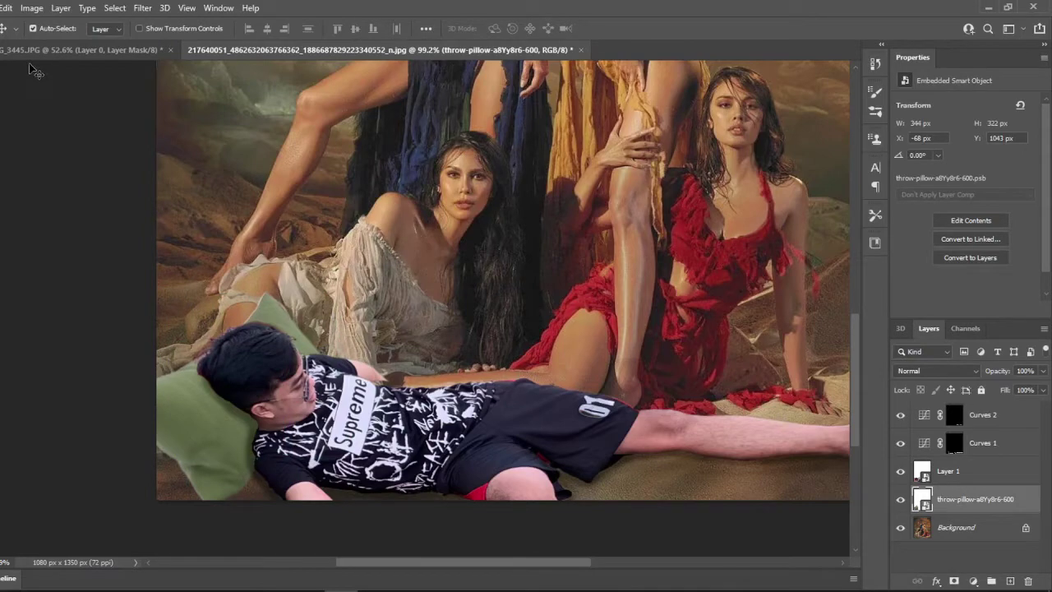
scroll(345, 254, "down", 1)
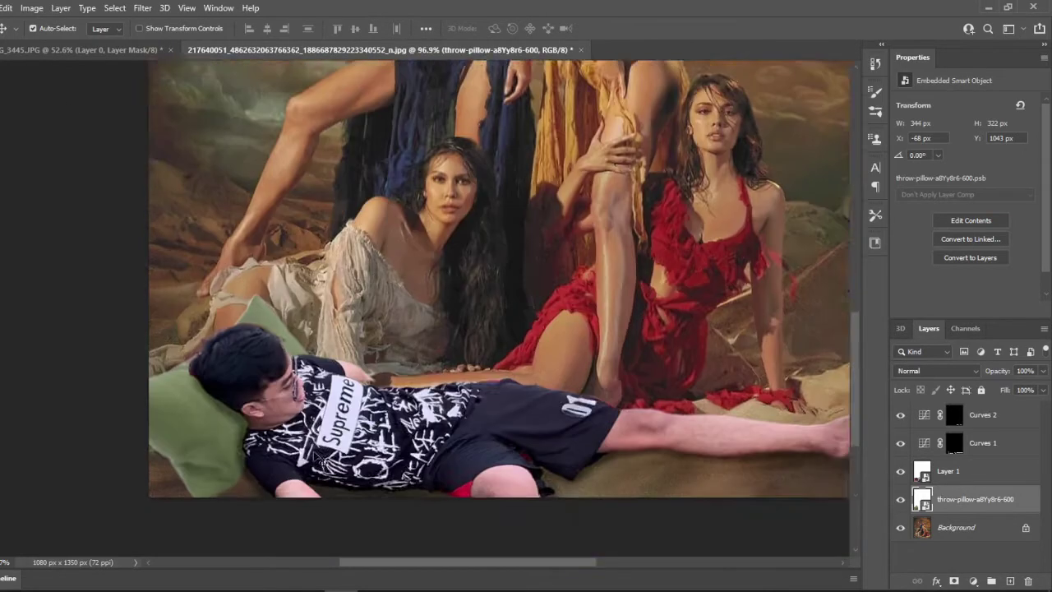
- Group the man, pillow and curves into Group 1, adding Curves 3 clipped to the man
left_click(993, 455, "shift")
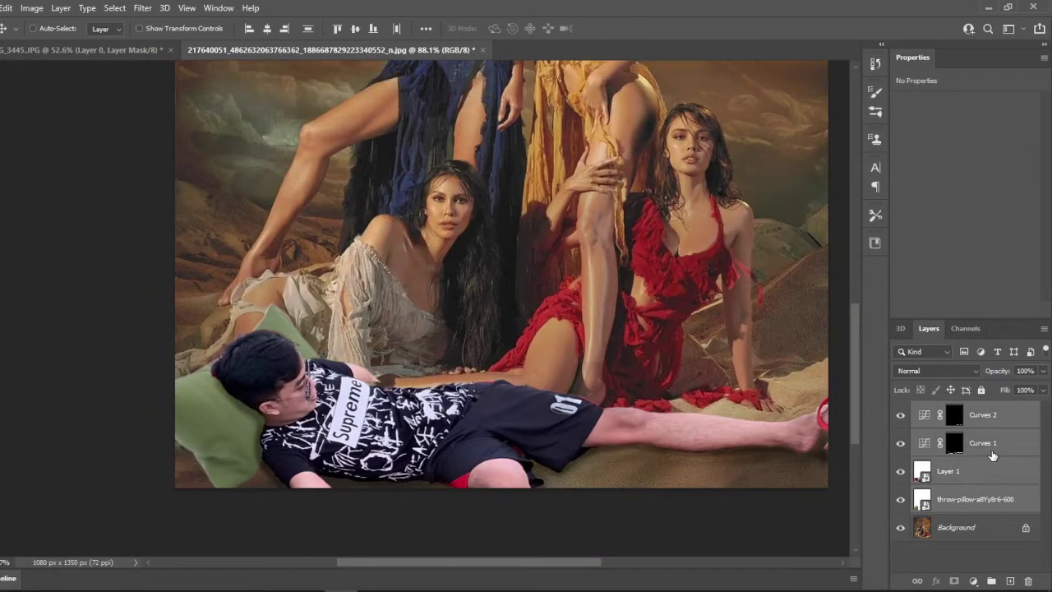
key("ctrl+g")
left_click(973, 580)
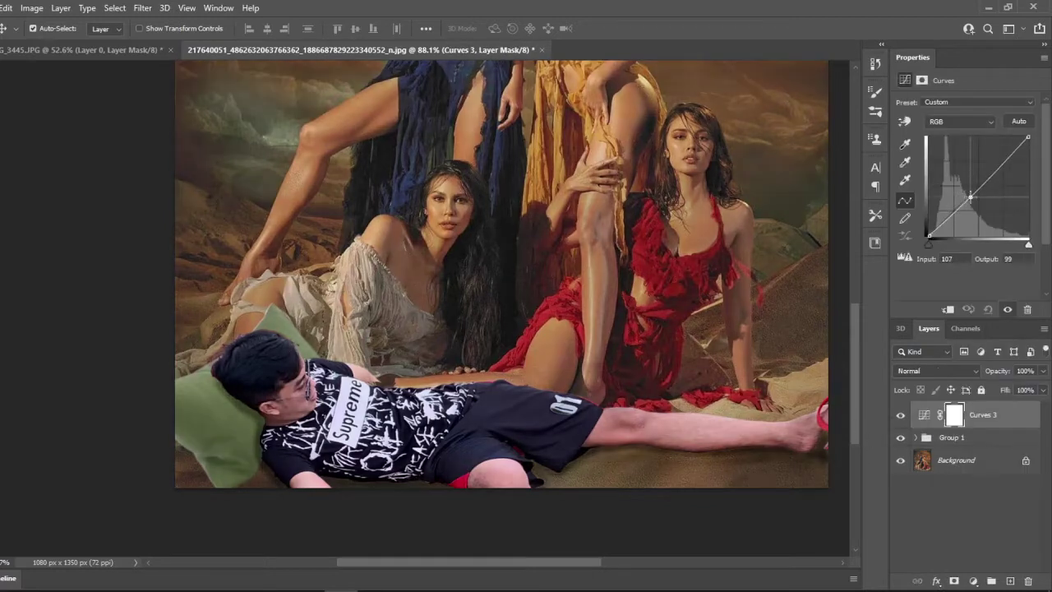
scroll(590, 433, "up", 2)
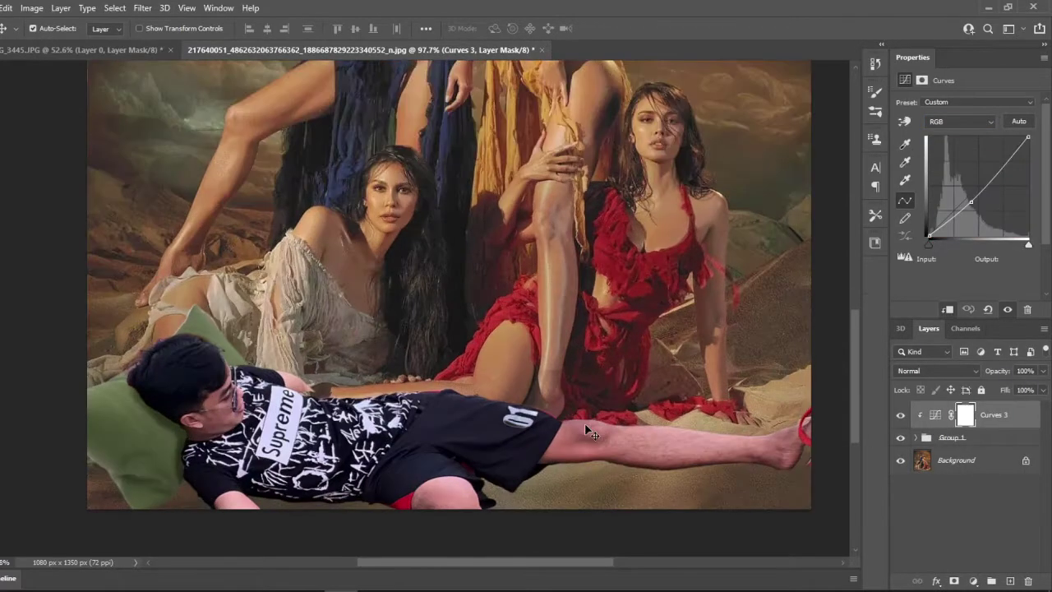
left_click(983, 424, "alt")
left_click_drag(966, 420, 978, 485)
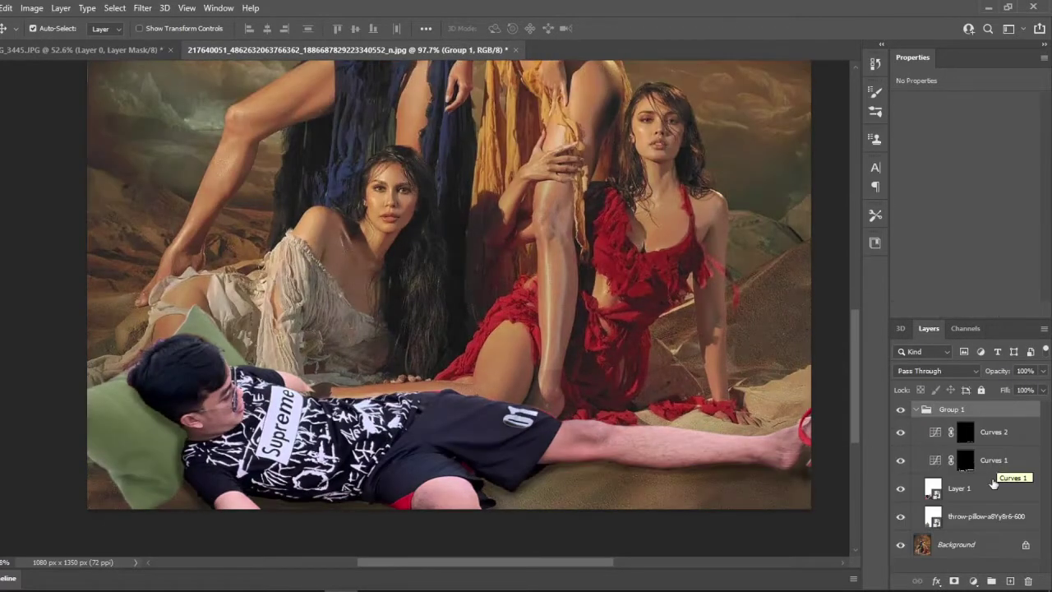
left_click(976, 488)
- Darken the man's RGB midtones in Curves 3, lower Blue, and add a slight Green point
left_click_drag(974, 186, 980, 192)
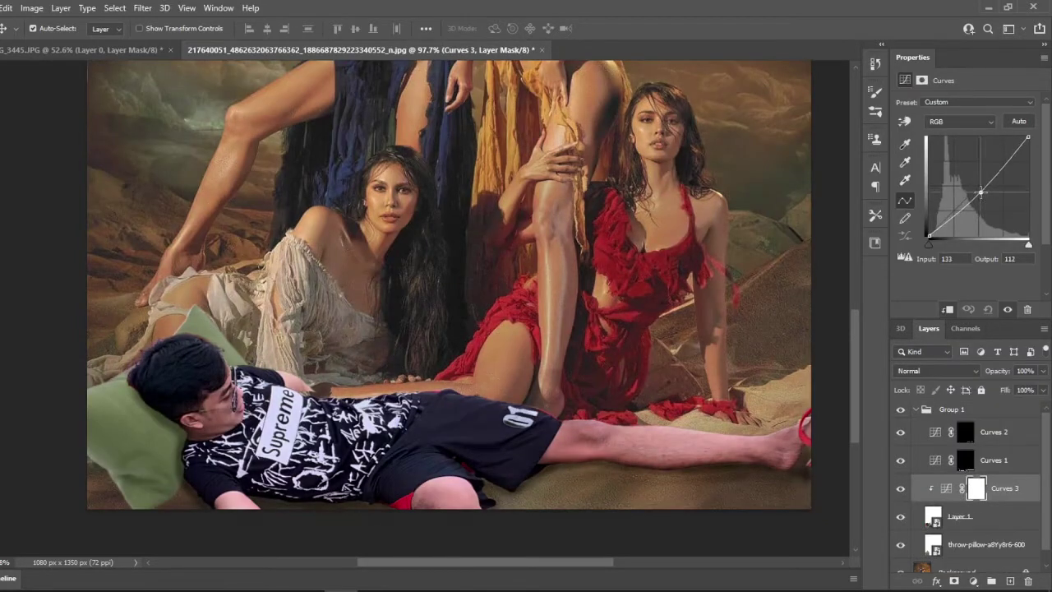
key("alt+3")
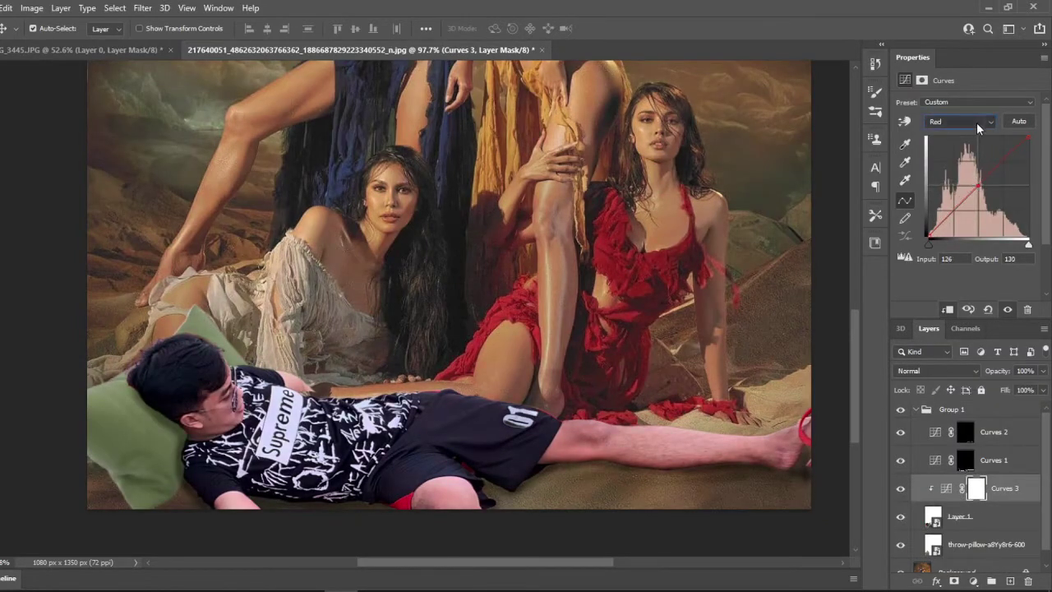
key("alt+4")
key("alt+5")
left_click_drag(982, 184, 982, 195)
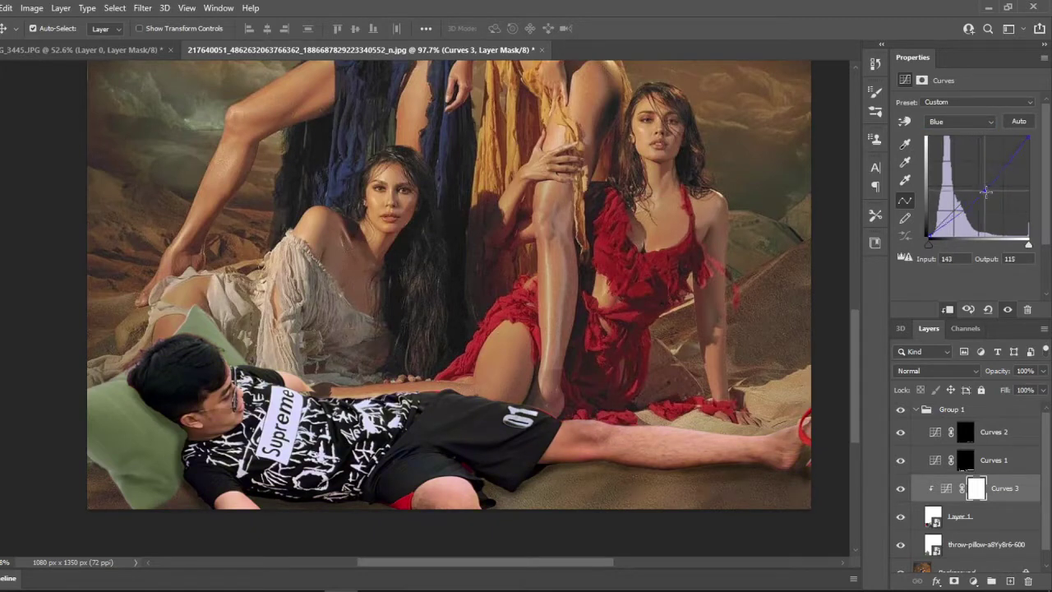
left_click(976, 189)
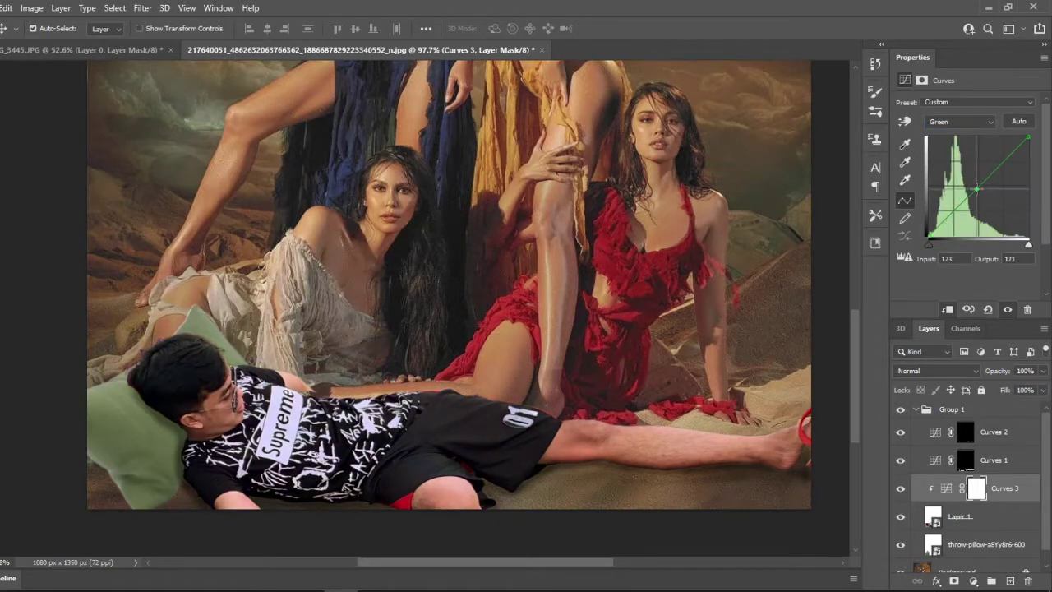
- Hide Curves 3 and add a Color Lookup layer clipped to the man, using EdgyAmber.3DL
left_click(900, 488)
left_click(973, 581)
left_click(953, 512)
left_click(990, 105)
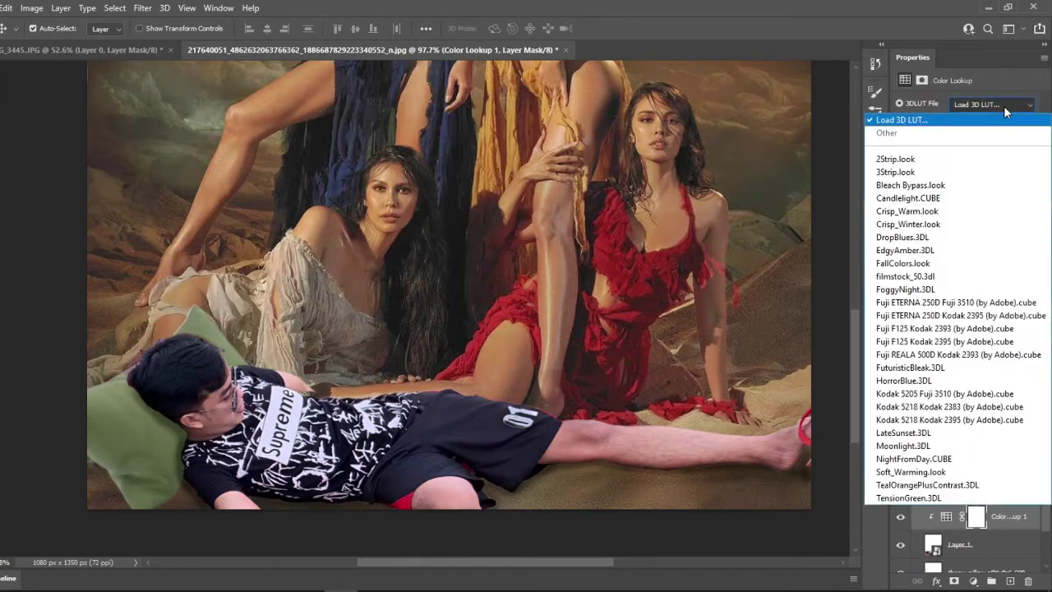
left_click(929, 212)
left_click(990, 105)
left_click(924, 306)
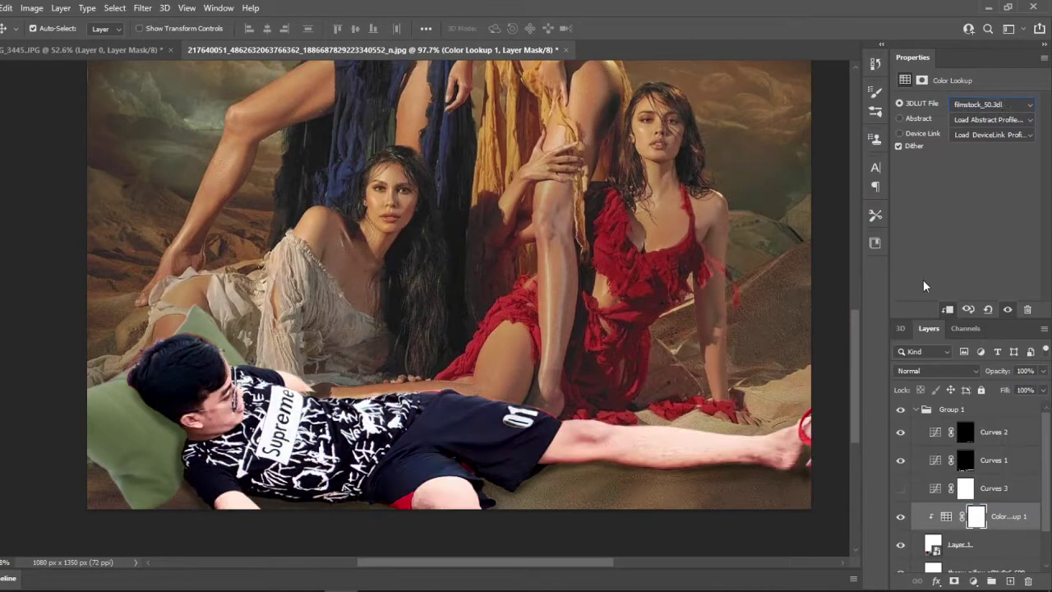
left_click(990, 105)
left_click(913, 364)
- Limit the lookup to brighter tones with Blend If, set fill 61% and opacity 87%, and show Curves 3
double_click(1027, 516)
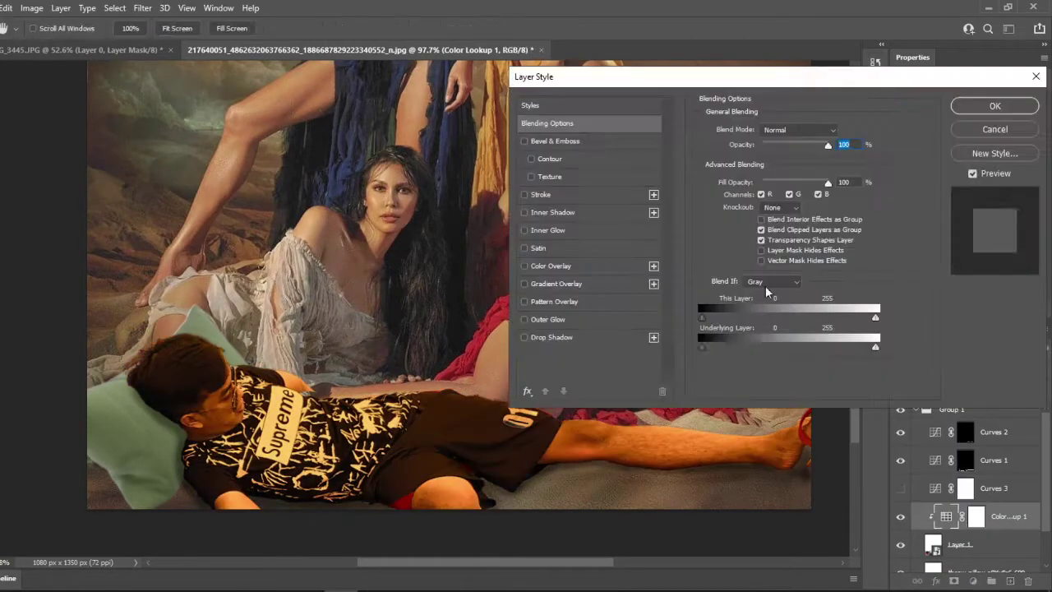
left_click_drag(699, 347, 779, 347)
key("Return")
left_click_drag(1042, 390, 1018, 408)
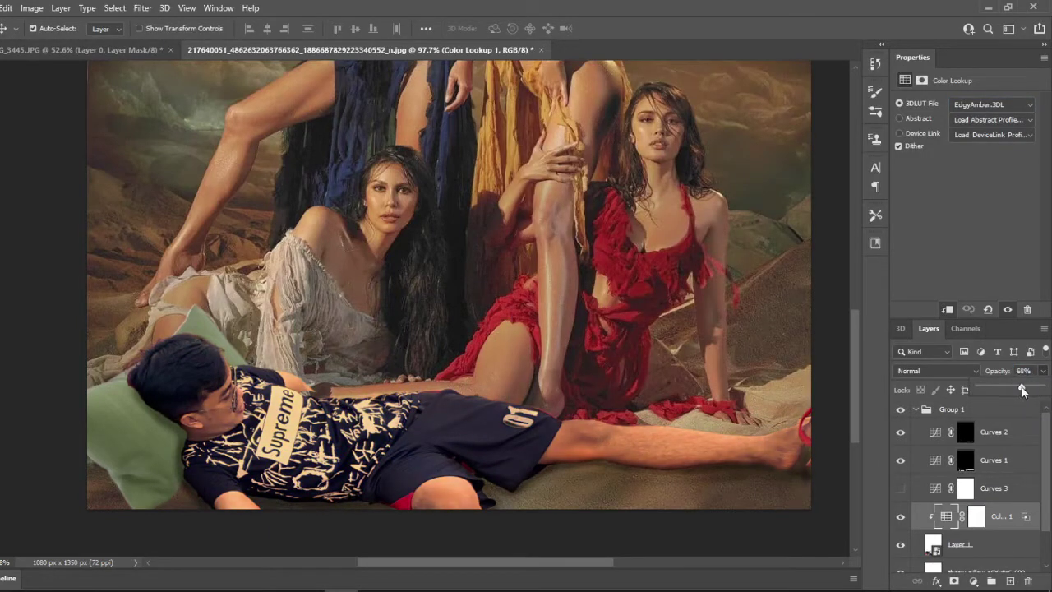
left_click_drag(1023, 390, 1033, 389)
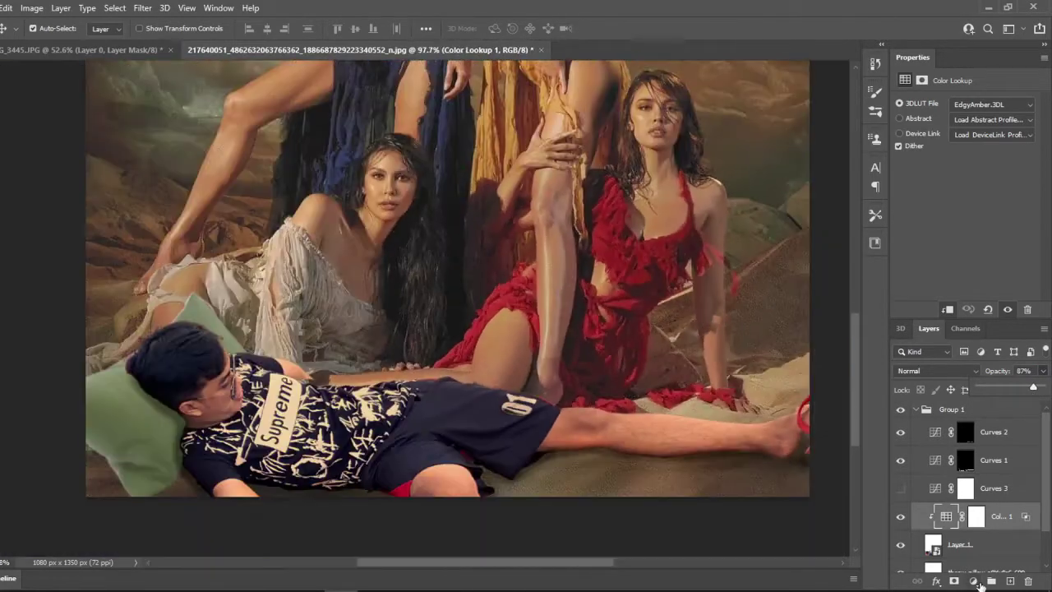
left_click(901, 488)
- Add a new Curves 4 adjustment above Curves 3 and fit the whole image on screen
left_click(994, 488)
scroll(586, 482, "up", 3)
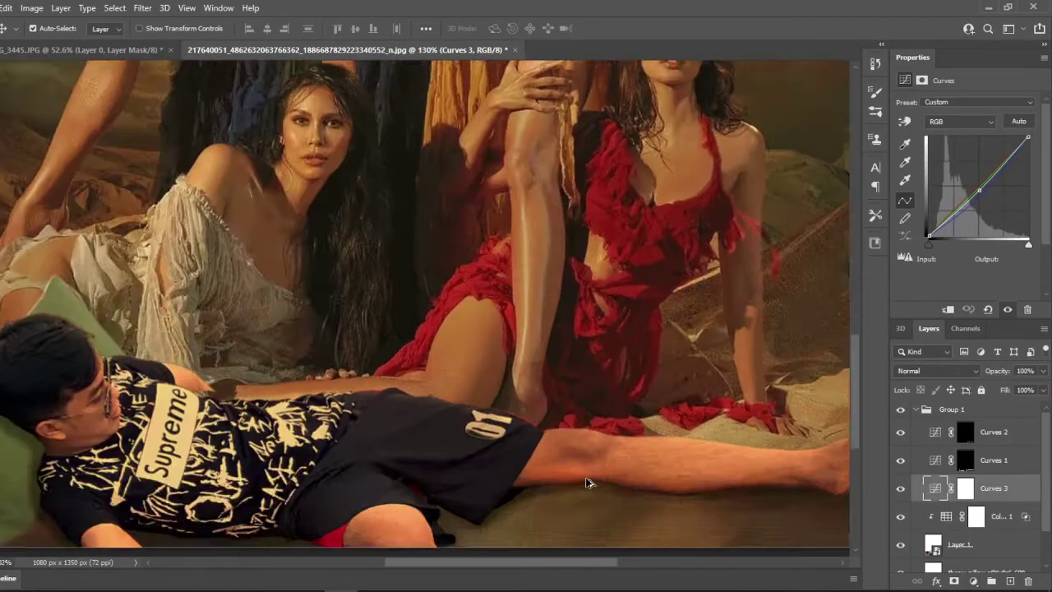
scroll(586, 482, "down", 1)
left_click(978, 581)
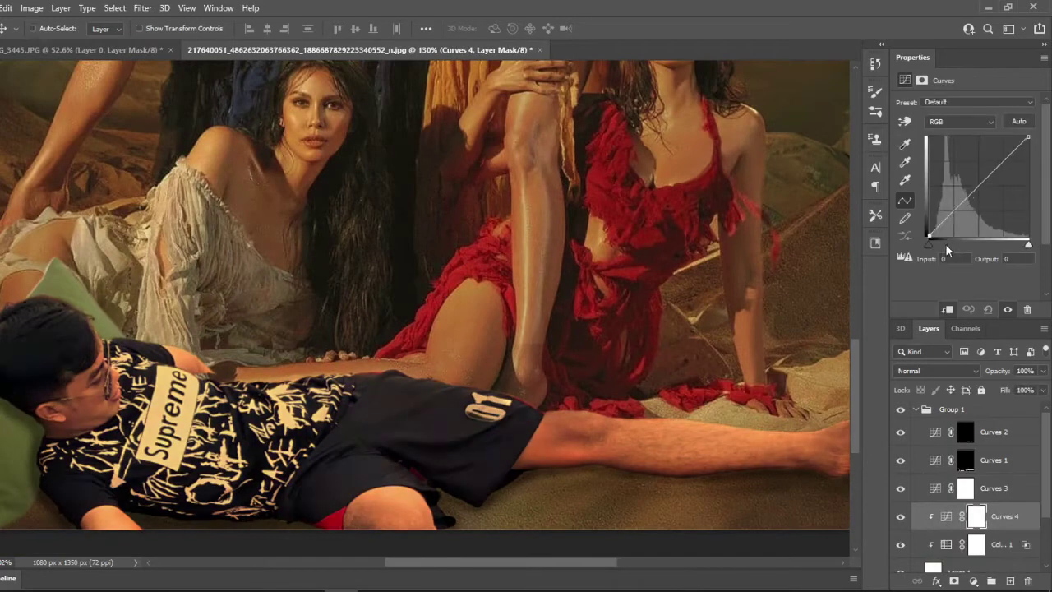
key("ctrl+0")
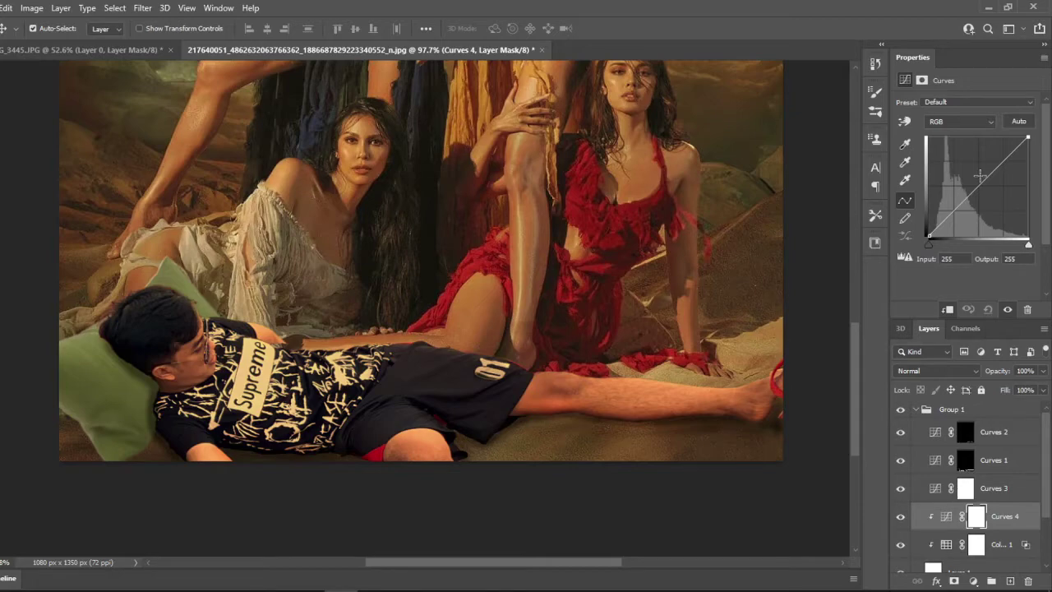
- Lower the Curves 4 red channel to Output 113 at Input 122
scroll(585, 366, "down", 3)
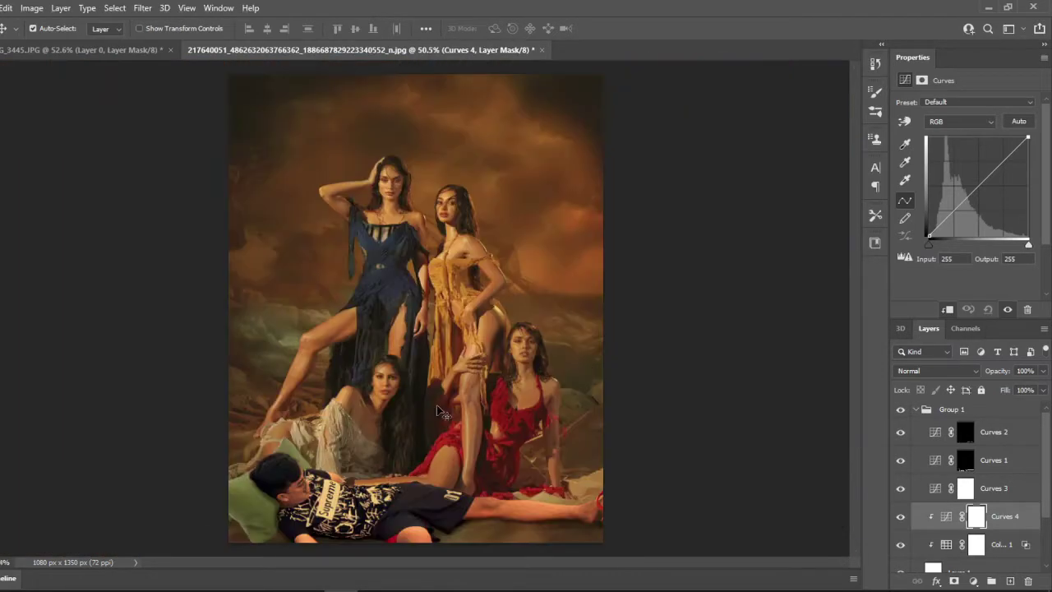
scroll(438, 411, "up", 3)
key("alt+3")
left_click(976, 191)
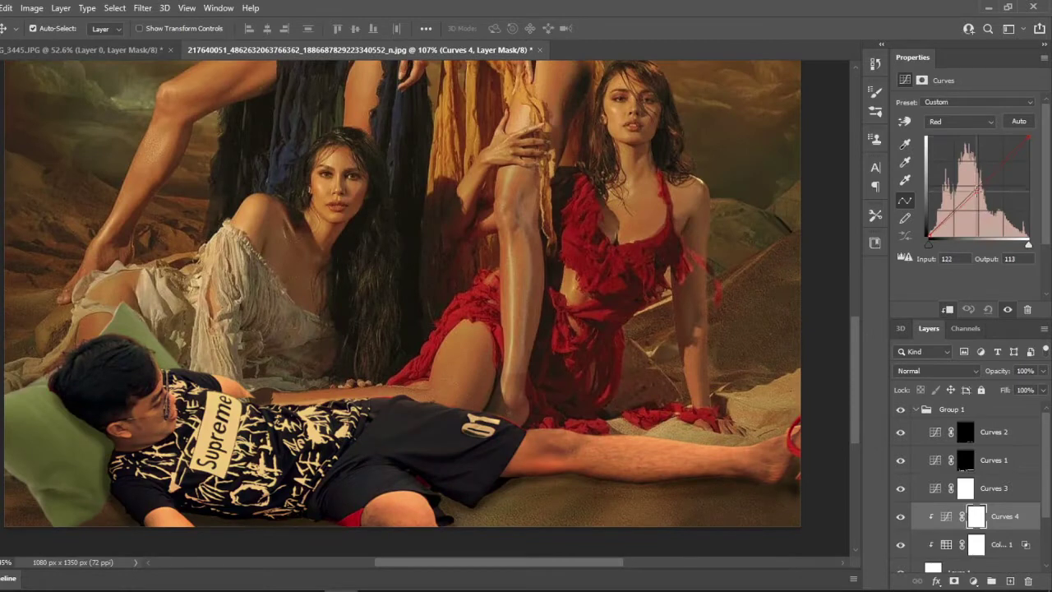
left_click(982, 154)
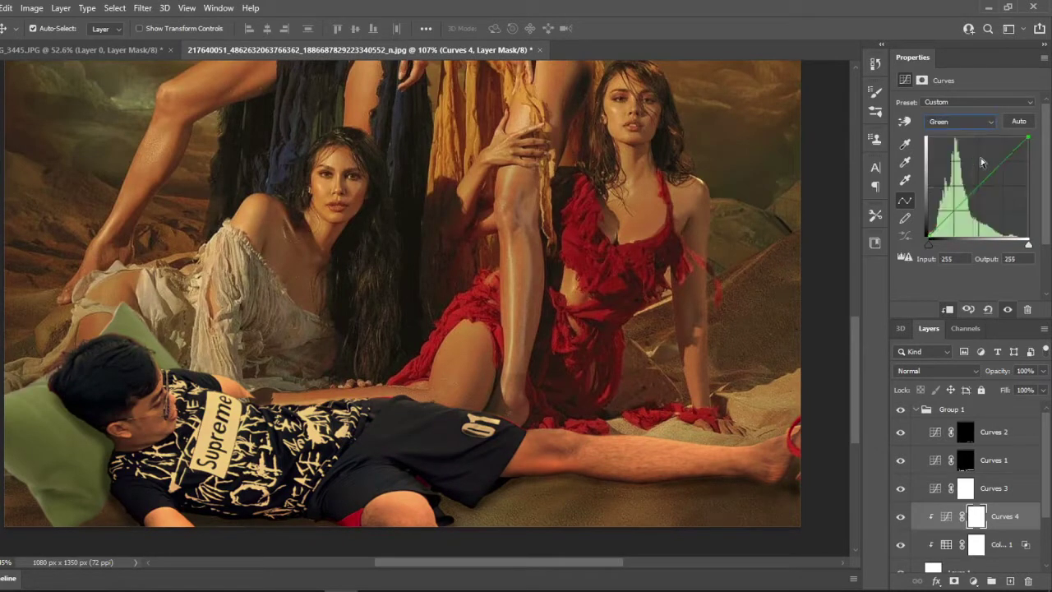
scroll(550, 219, "down", 2)
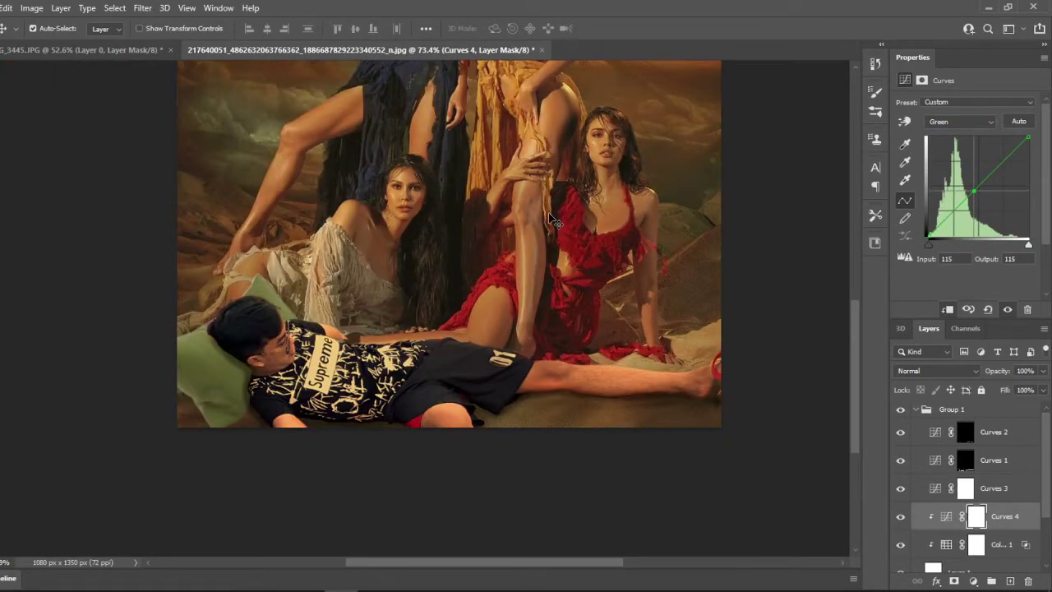
- Darken the throw-pillow layer with Curves 5, RGB Input 149 lowered to Output 117
scroll(970, 493, "down", 3)
left_click(986, 558)
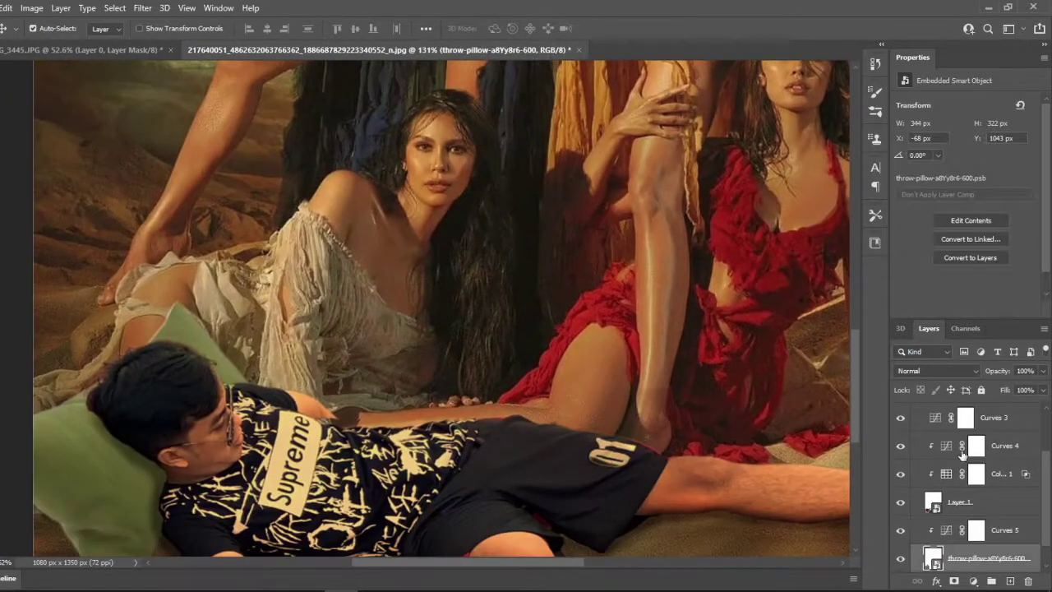
left_click(1004, 530)
scroll(517, 226, "down", 2)
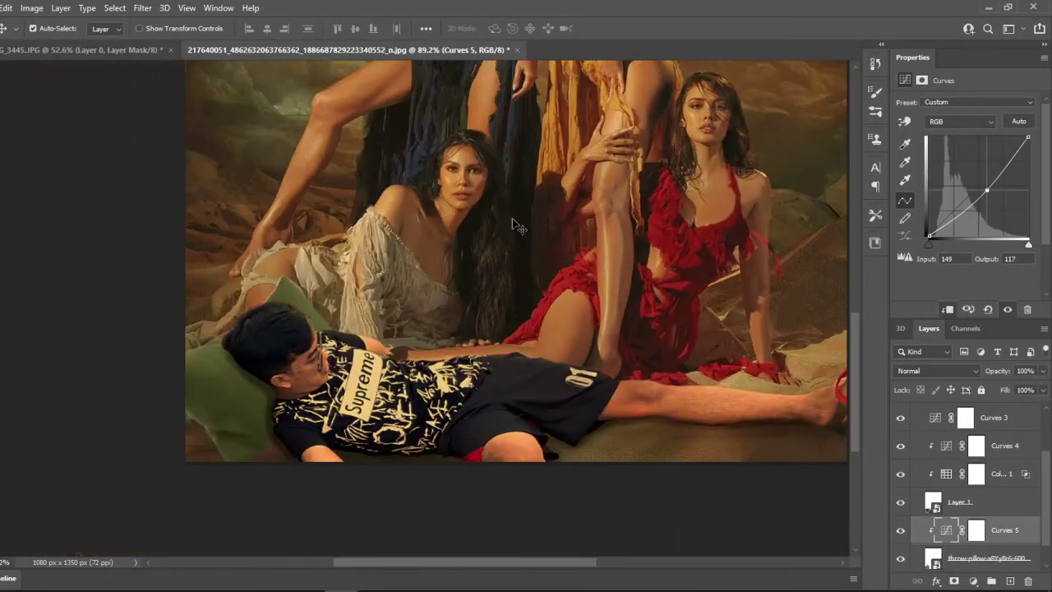
scroll(703, 232, "down", 3)
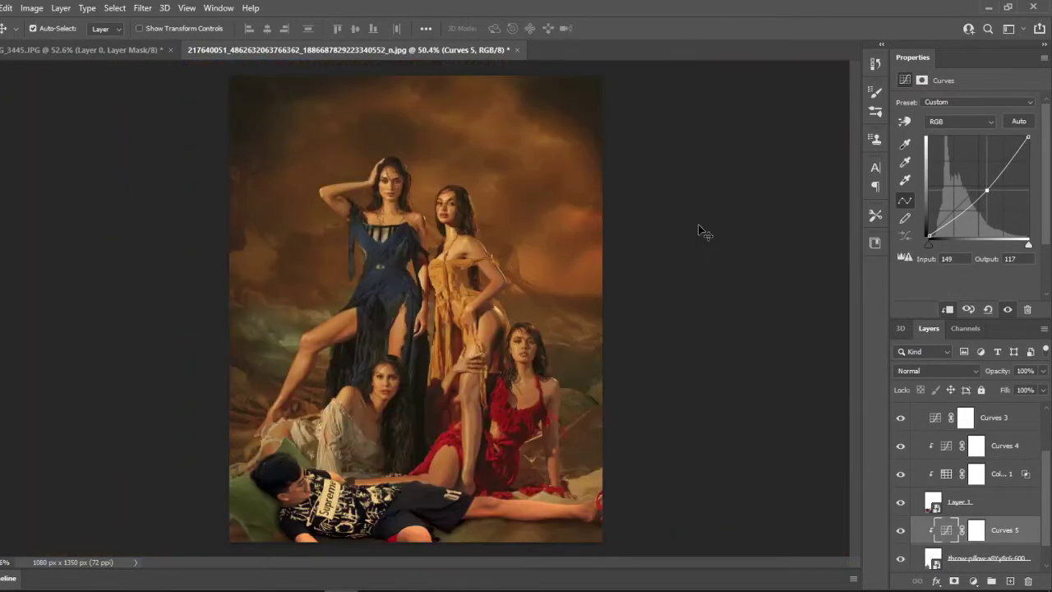
scroll(970, 476, "up", 2)
scroll(747, 430, "up", 3)
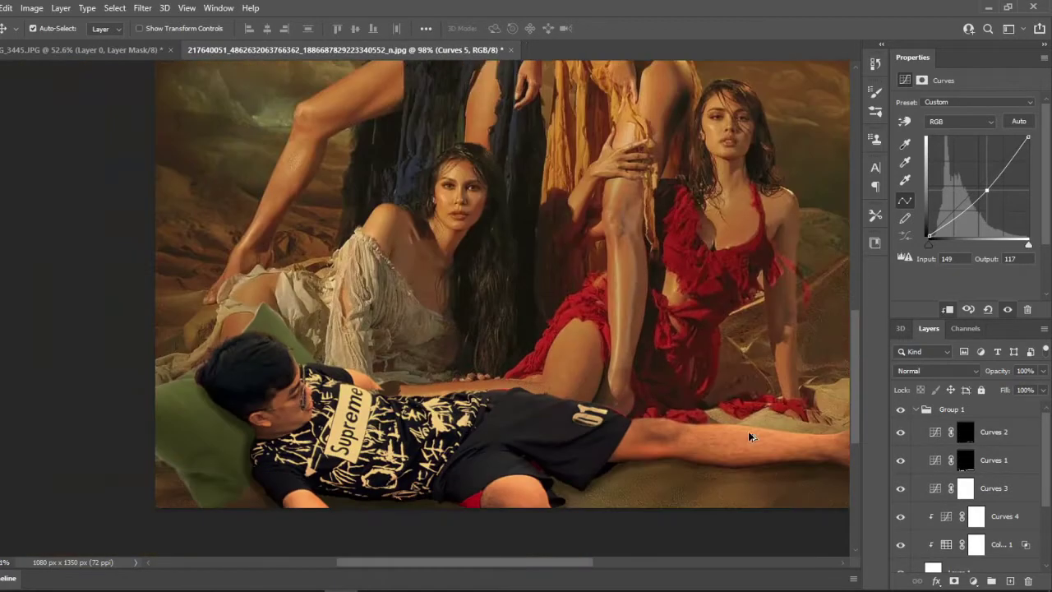
scroll(690, 370, "up", 2)
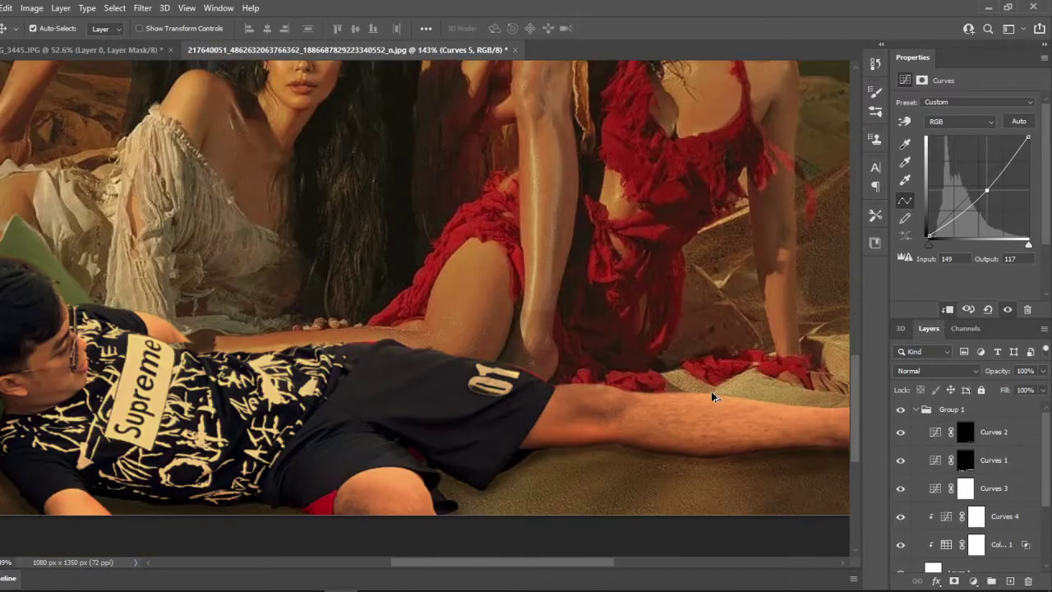
scroll(986, 485, "down", 1)
- Select Curves 4 and add a clipped Curves 6 layer with a raised, brightening curve
left_click(1007, 483)
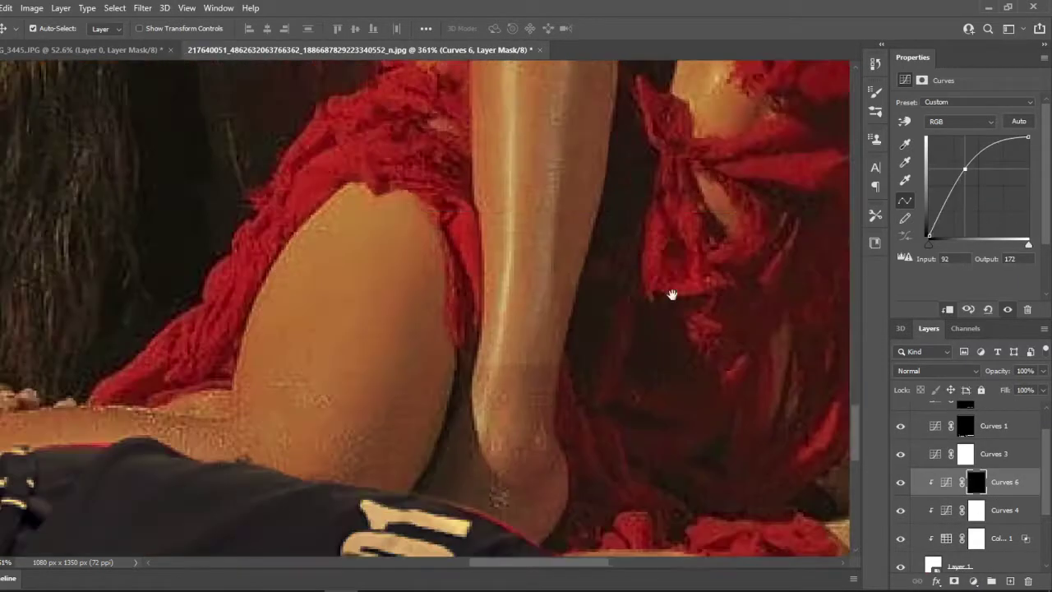
left_click_drag(672, 295, 553, 427)
key("b")
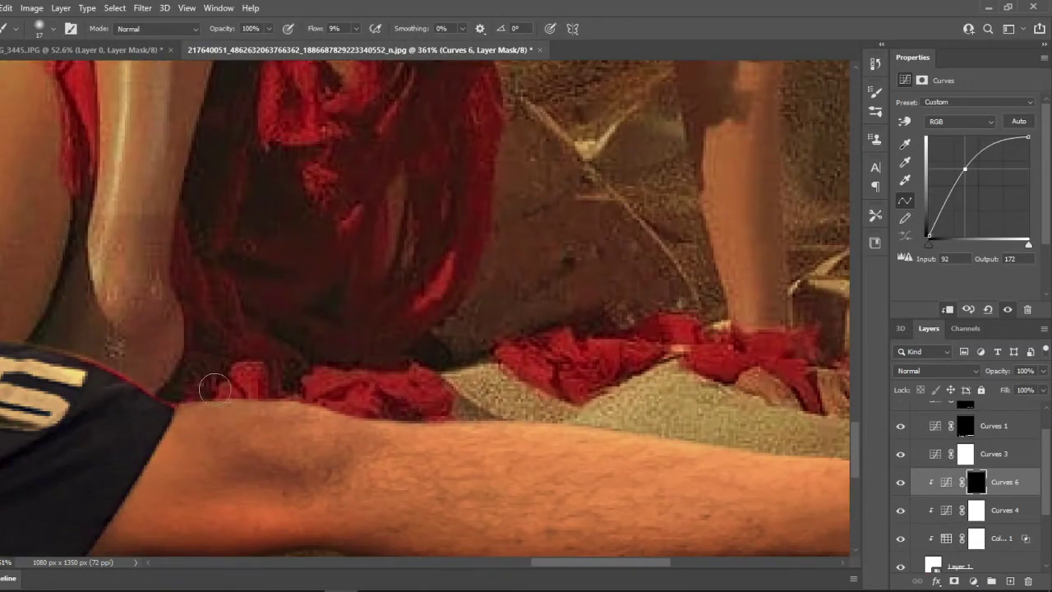
scroll(213, 388, "right", 5)
scroll(311, 322, "down", 2)
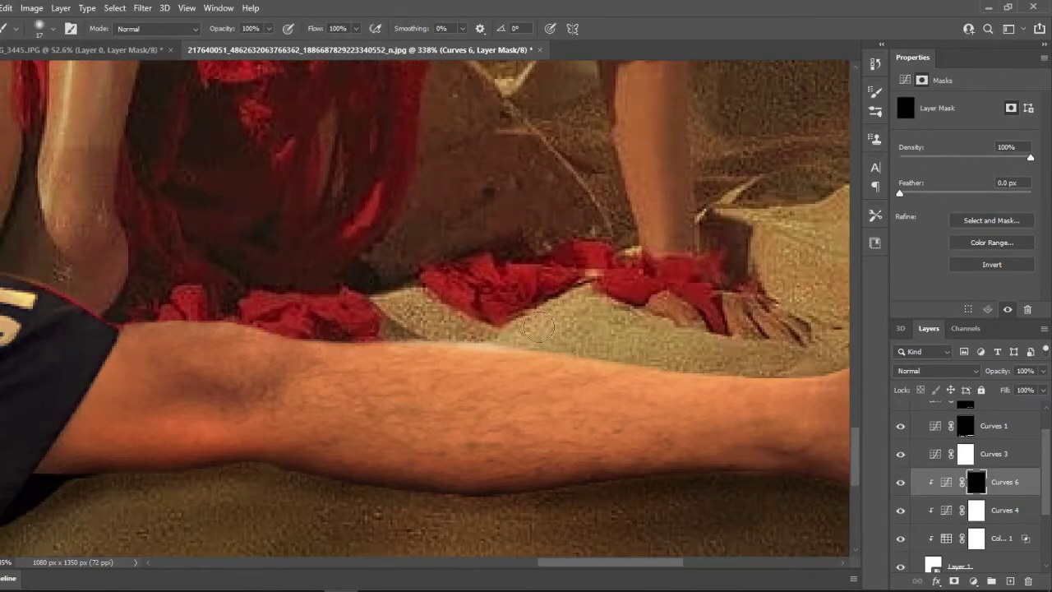
- Choose a soft round brush and set its flow to 2%
right_click(538, 328)
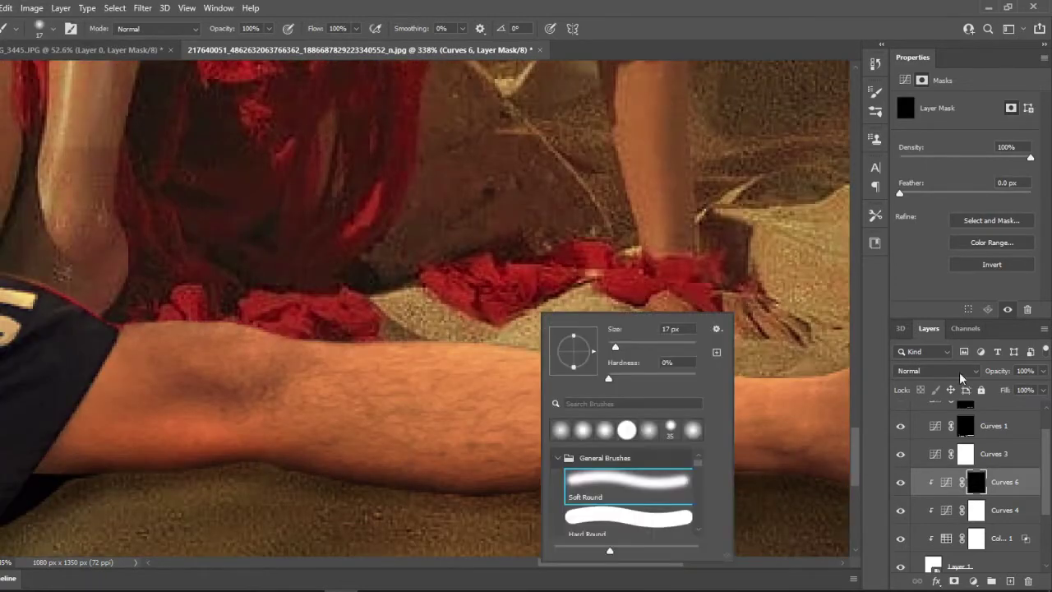
scroll(793, 353, "down", 3)
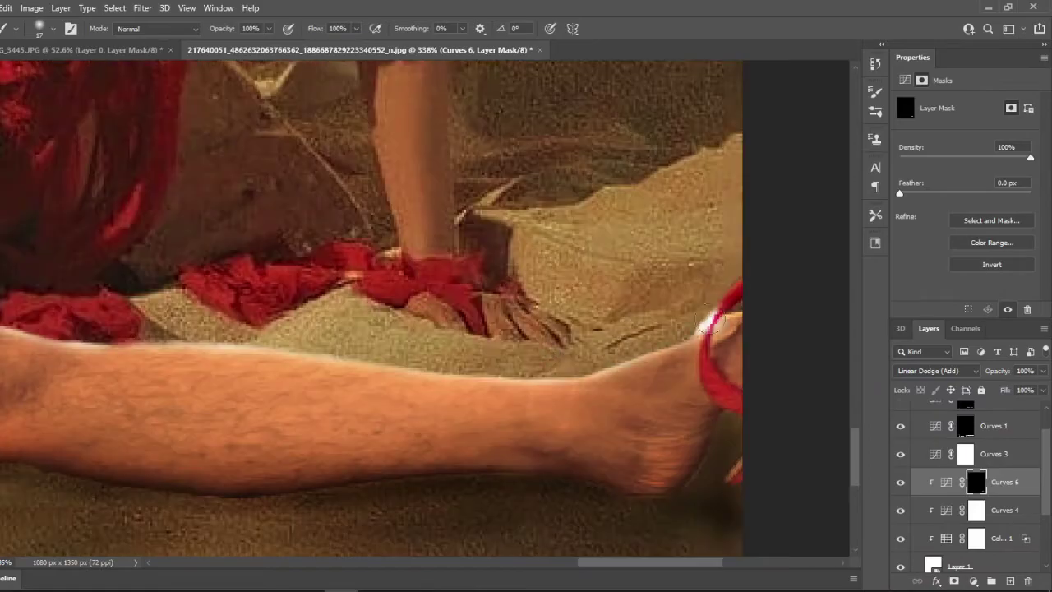
scroll(274, 405, "down", 2)
scroll(110, 315, "up", 1)
scroll(322, 441, "down", 3)
scroll(322, 441, "up", 5)
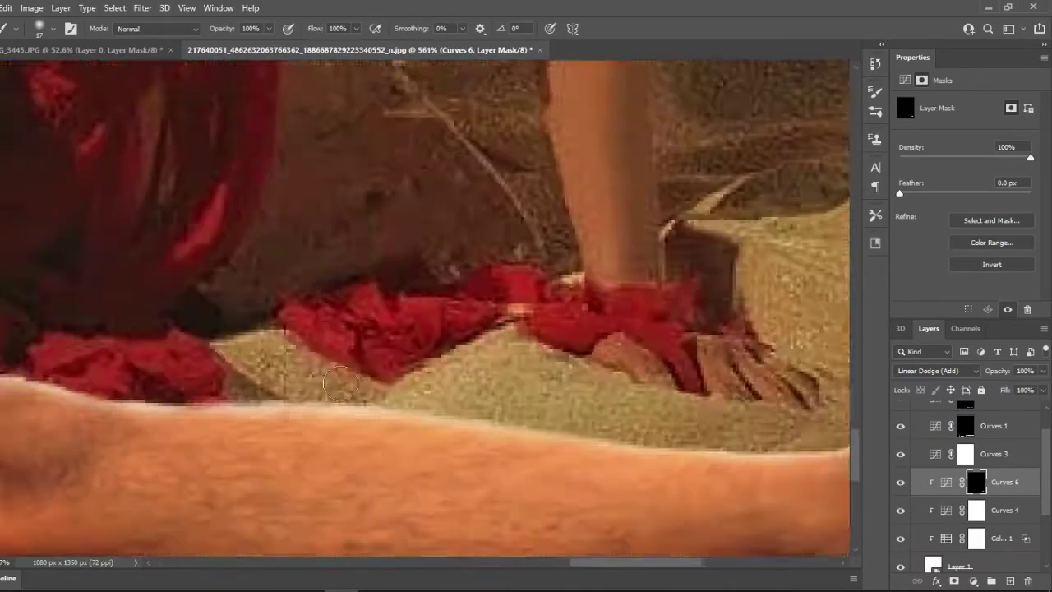
scroll(517, 447, "down", 1)
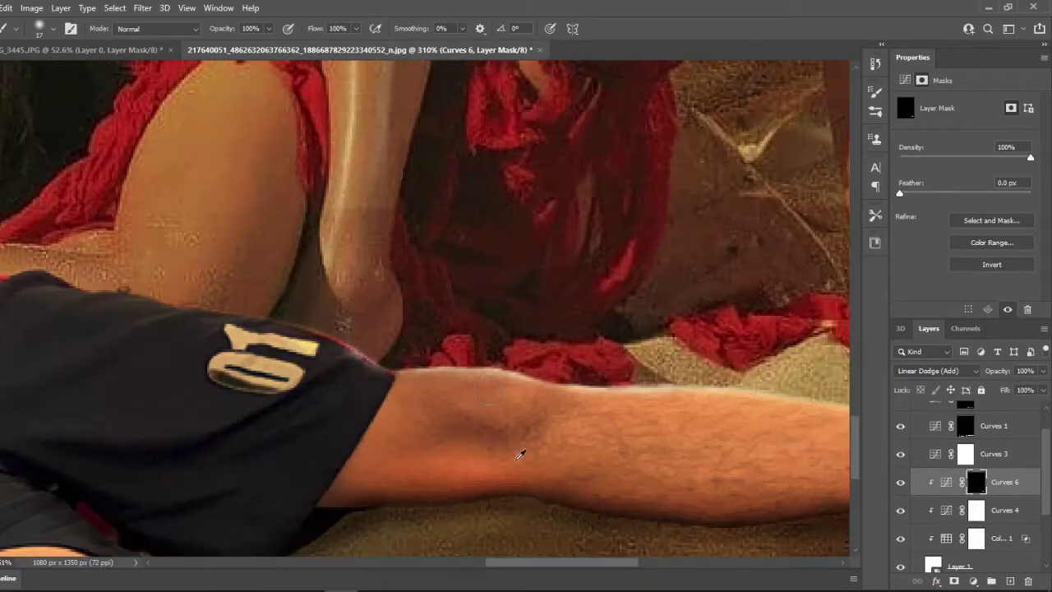
right_click(501, 344)
key("shift+0")
key("shift+2")
- Move around the man's body and reduce the brush flow further
scroll(523, 422, "down", 3)
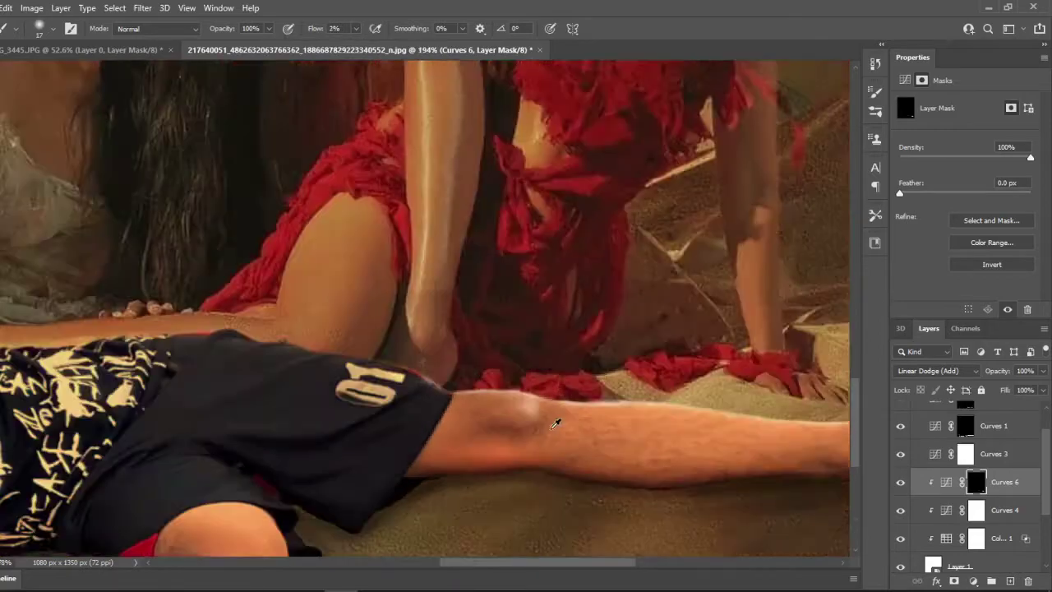
scroll(554, 422, "up", 2)
scroll(478, 416, "left", 5)
scroll(478, 417, "down", 3)
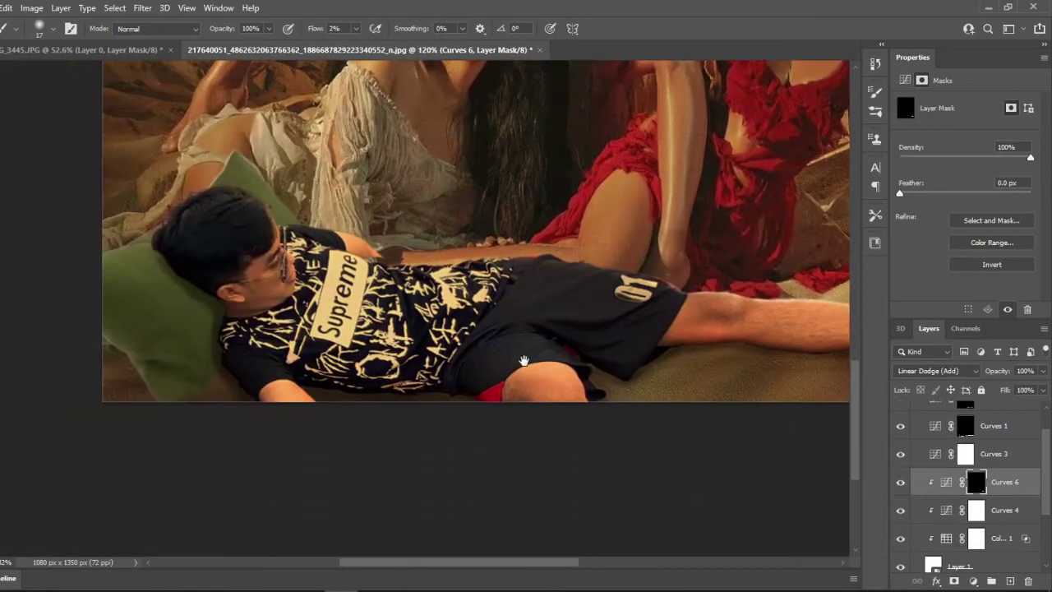
scroll(255, 270, "up", 3)
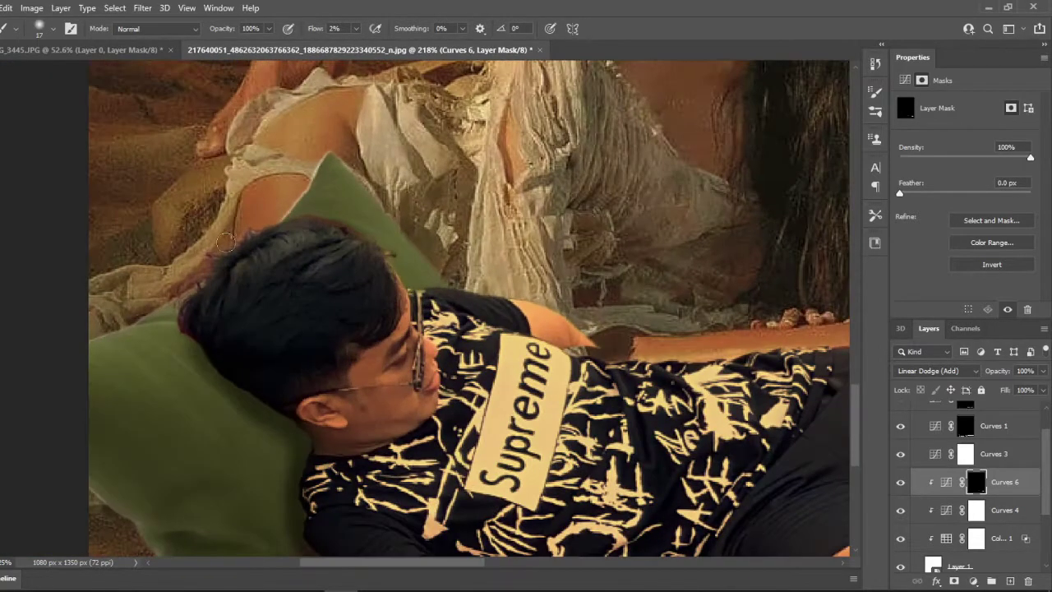
scroll(328, 286, "down", 4)
scroll(329, 286, "up", 4)
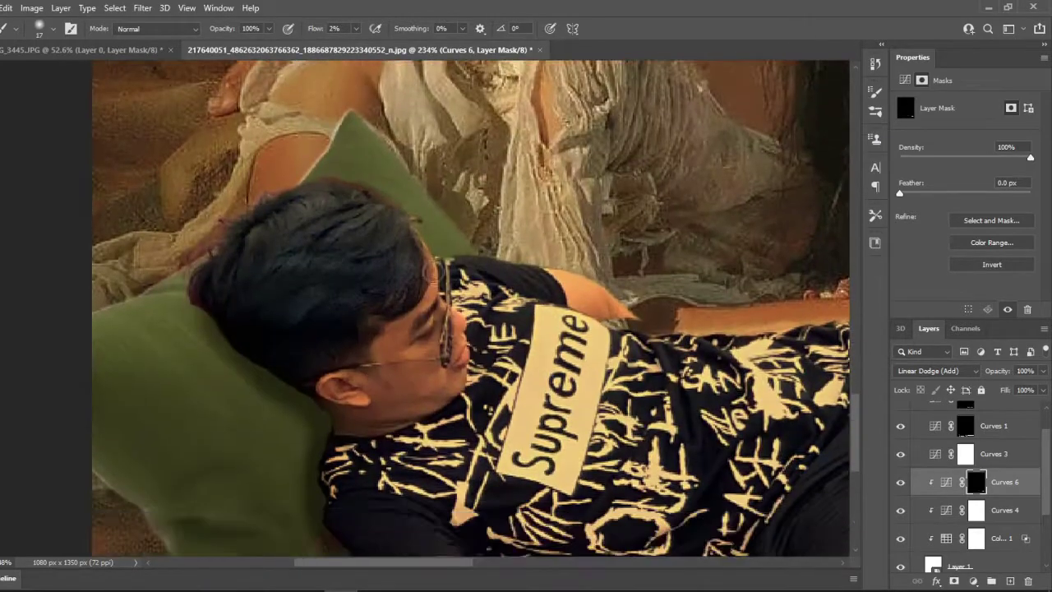
scroll(378, 320, "down", 4)
scroll(436, 349, "up", 5)
scroll(435, 349, "down", 4)
scroll(444, 329, "up", 5)
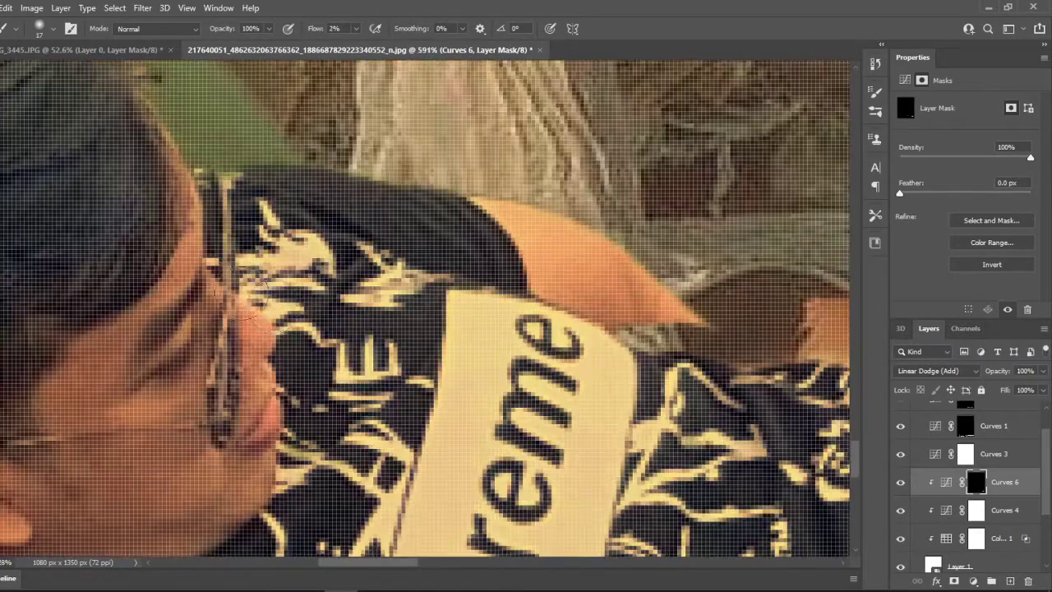
scroll(448, 312, "down", 1)
scroll(450, 301, "up", 1)
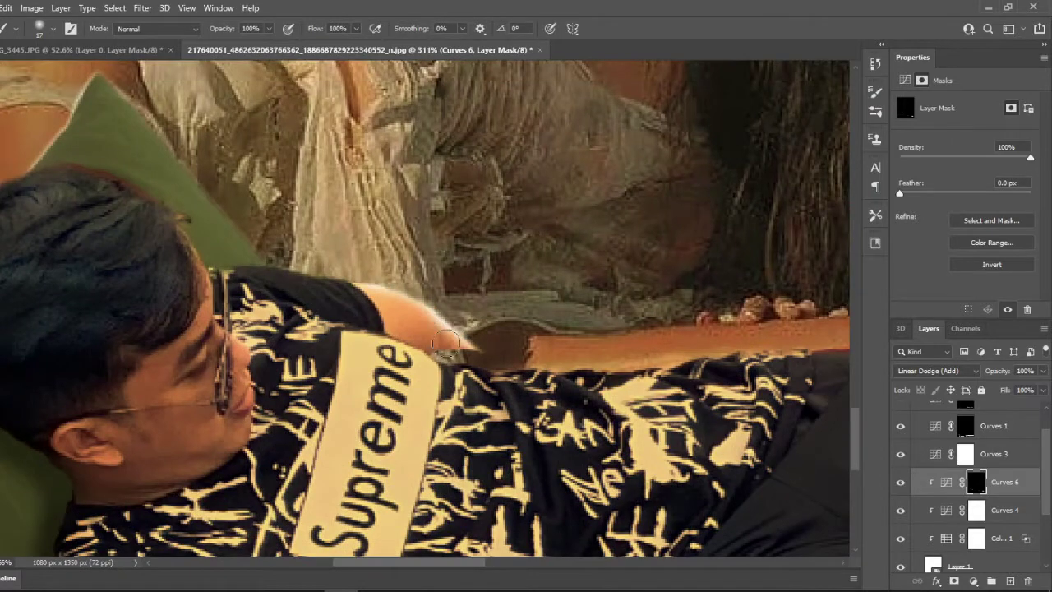
scroll(423, 329, "down", 2)
left_click_drag(355, 29, 316, 52)
scroll(469, 325, "down", 3)
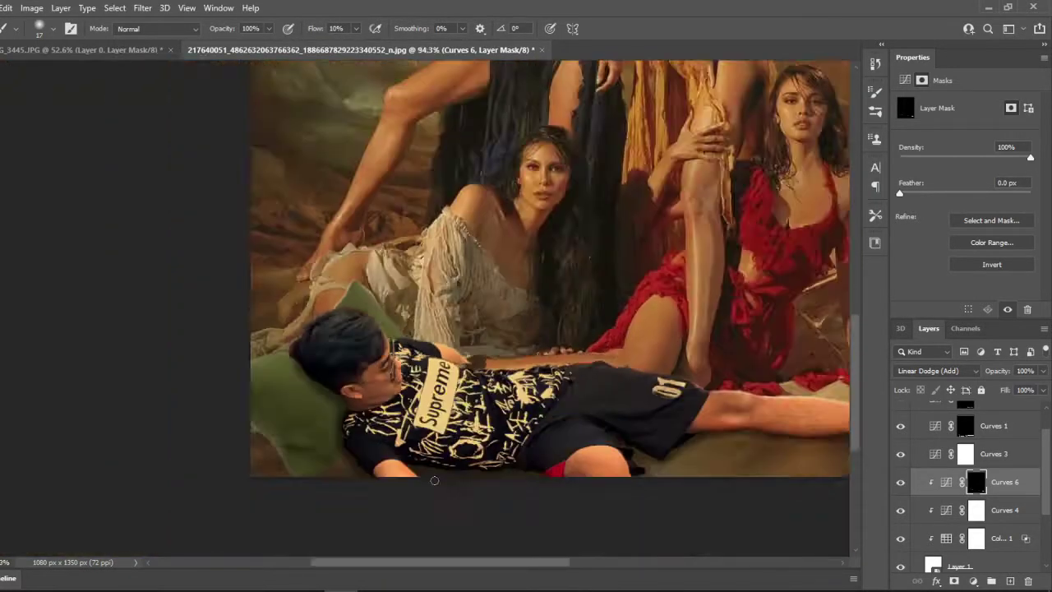
scroll(460, 354, "up", 3)
- Check the soft brush's size and enlarge it for painting highlights on the leg and arm
right_click(444, 382)
key("Escape")
scroll(496, 380, "down", 1)
scroll(575, 403, "down", 3)
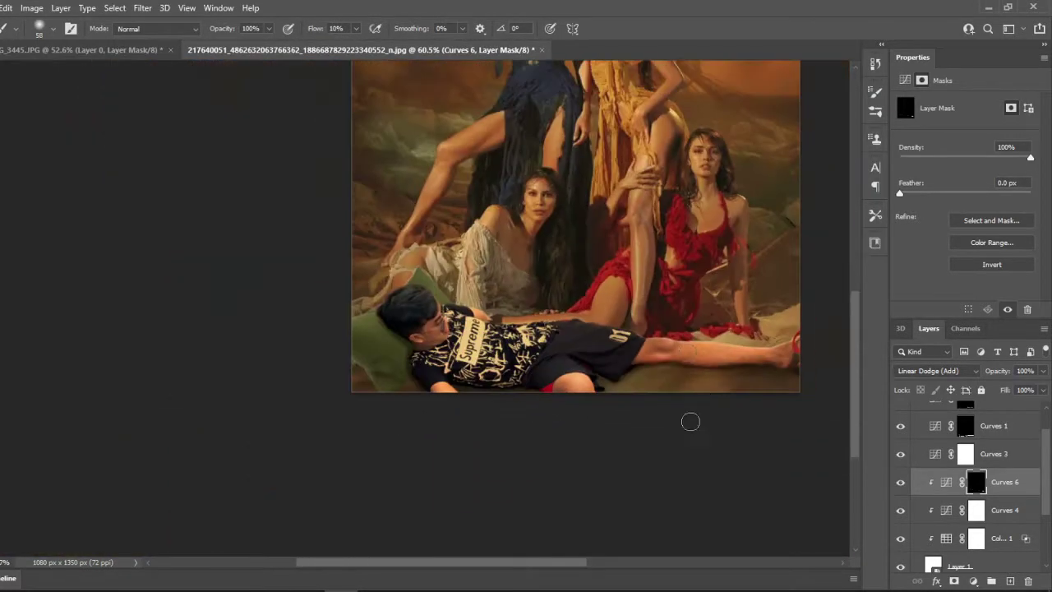
scroll(542, 386, "up", 4)
scroll(481, 448, "down", 3)
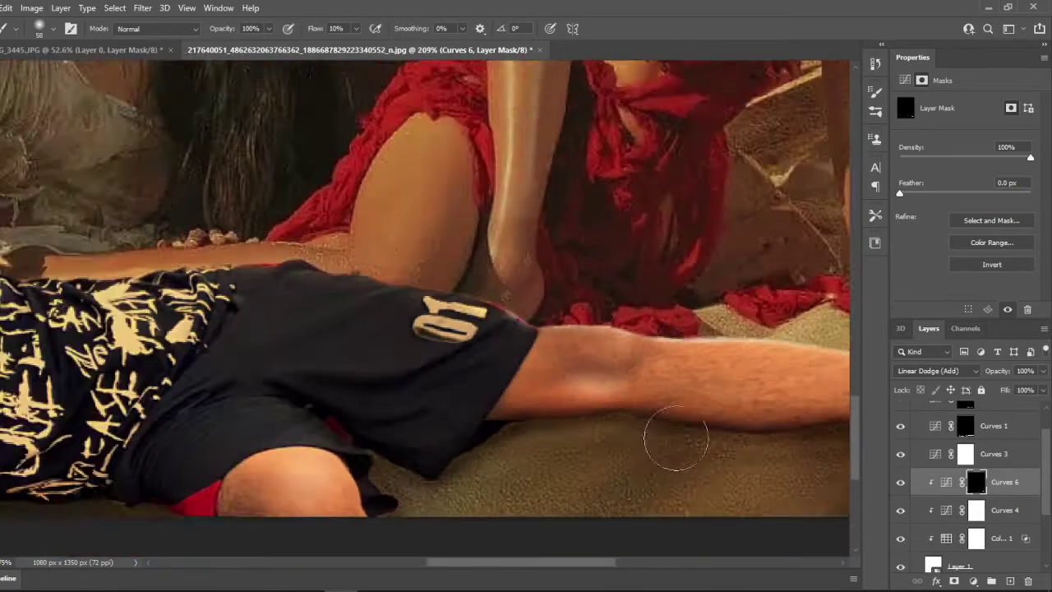
scroll(561, 357, "up", 3)
right_click(651, 401)
key("Escape")
scroll(615, 427, "down", 3)
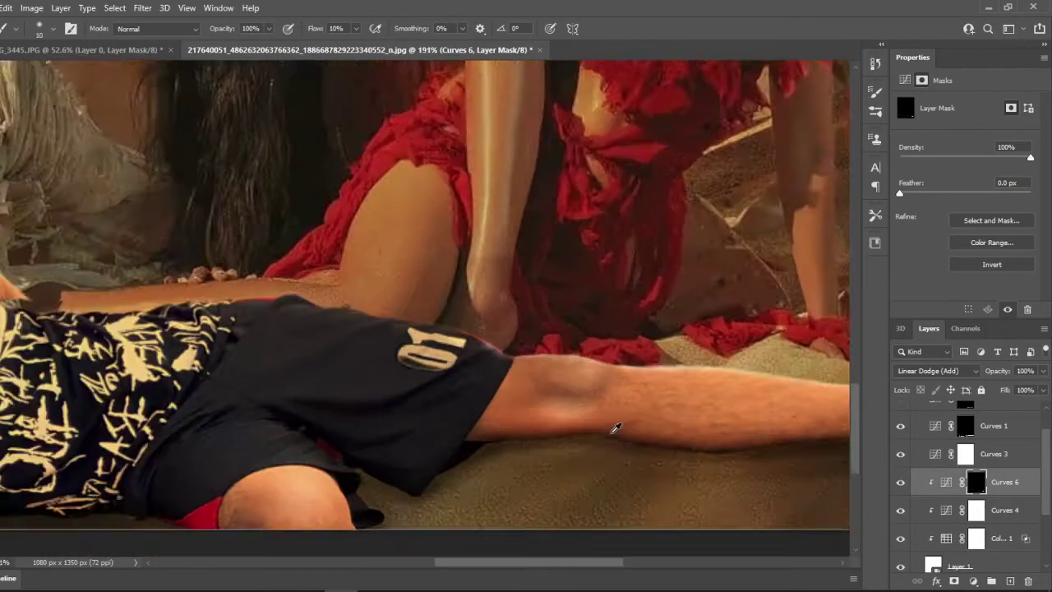
scroll(614, 430, "down", 1)
scroll(575, 444, "down", 1)
scroll(570, 411, "up", 5)
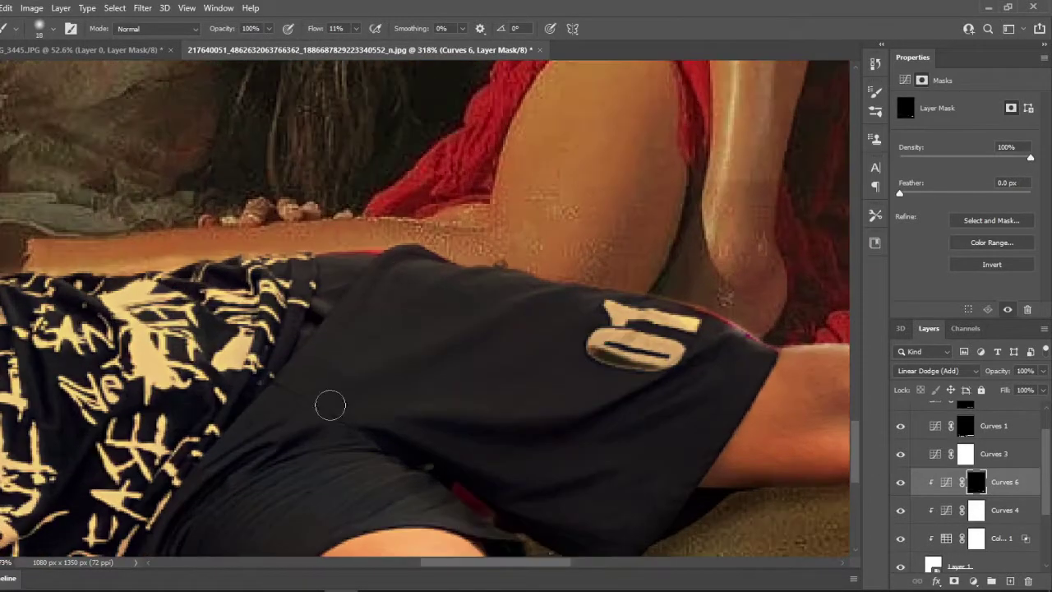
- Undo a trial stroke on the shorts and reset brush opacity from 24% back to 100%
mouse_move(330, 405)
left_mouse_down()
mouse_move(547, 312)
mouse_move(373, 356)
left_mouse_up()
key("ctrl+z")
key("2")
key("4")
right_click(534, 284)
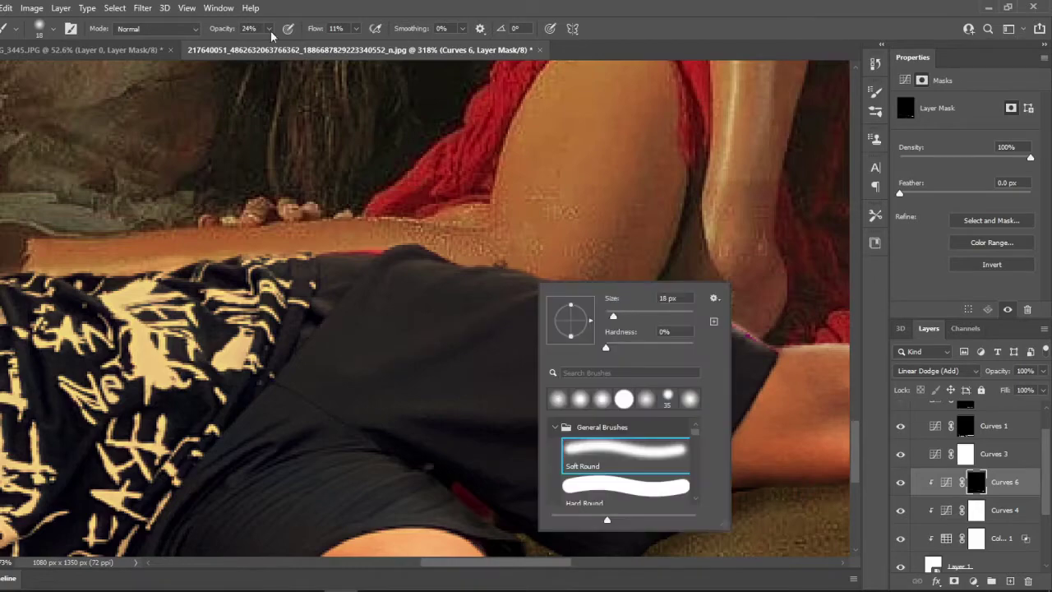
key("0")
left_click_drag(355, 28, 357, 48)
- Paint a thin 9 px highlight diagonally across the shorts
key("bracketleft")
key("bracketleft")
key("bracketleft")
mouse_move(521, 294)
left_mouse_down()
mouse_move(361, 361)
mouse_move(387, 366)
left_mouse_up()
right_click(478, 382)
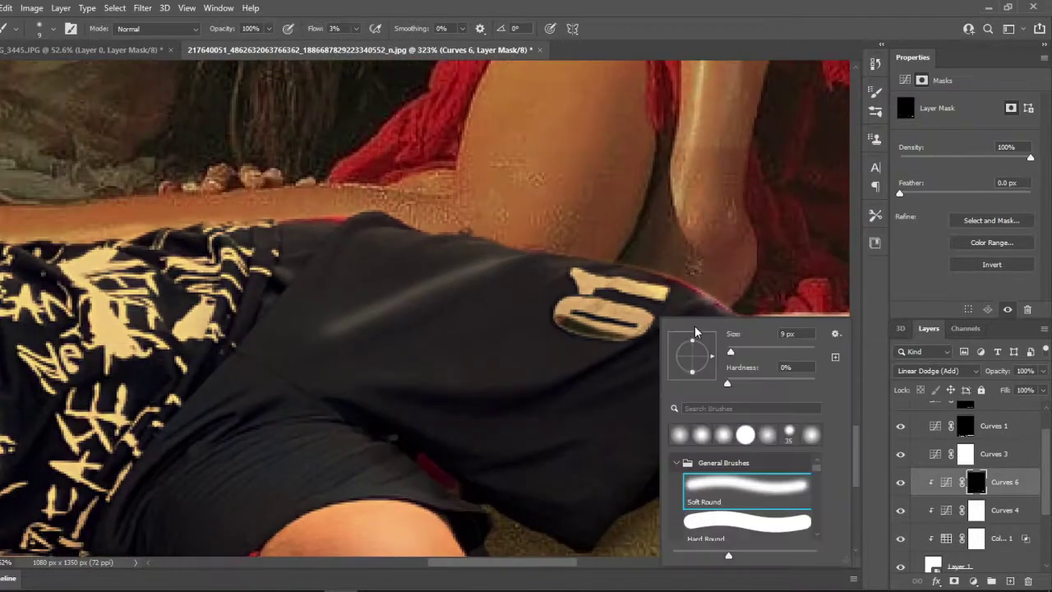
key("Escape")
- Resize the brush to 2 px, then to 15 px
right_click(305, 442)
type("2")
key("Return")
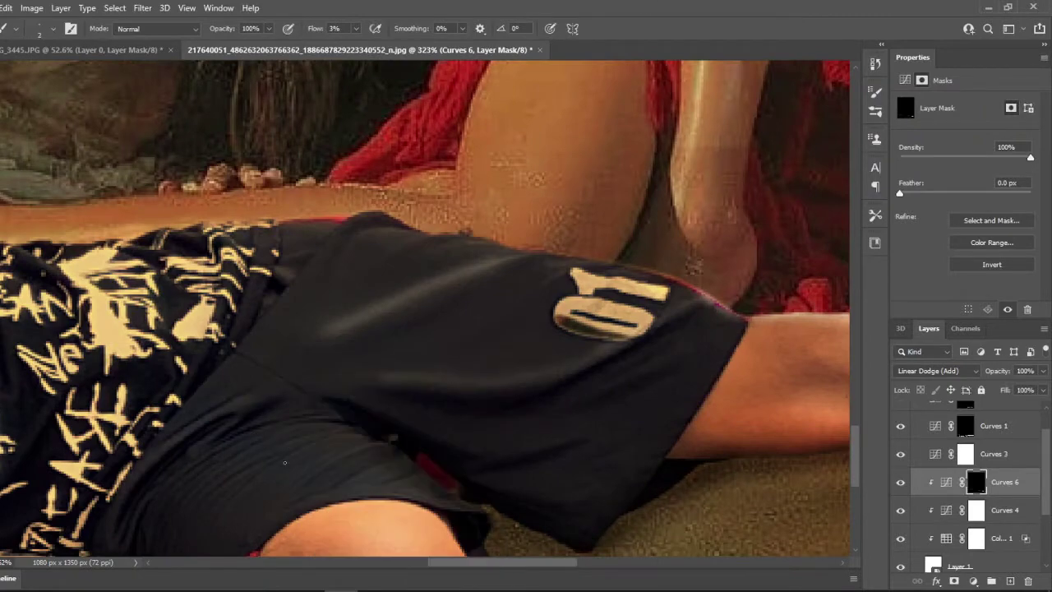
scroll(373, 460, "up", 3)
right_click(401, 297)
type("15")
key("Return")
left_click_drag(356, 29, 342, 47)
- Paint a soft highlight onto the man's dark shorts
left_click_drag(369, 345, 603, 435)
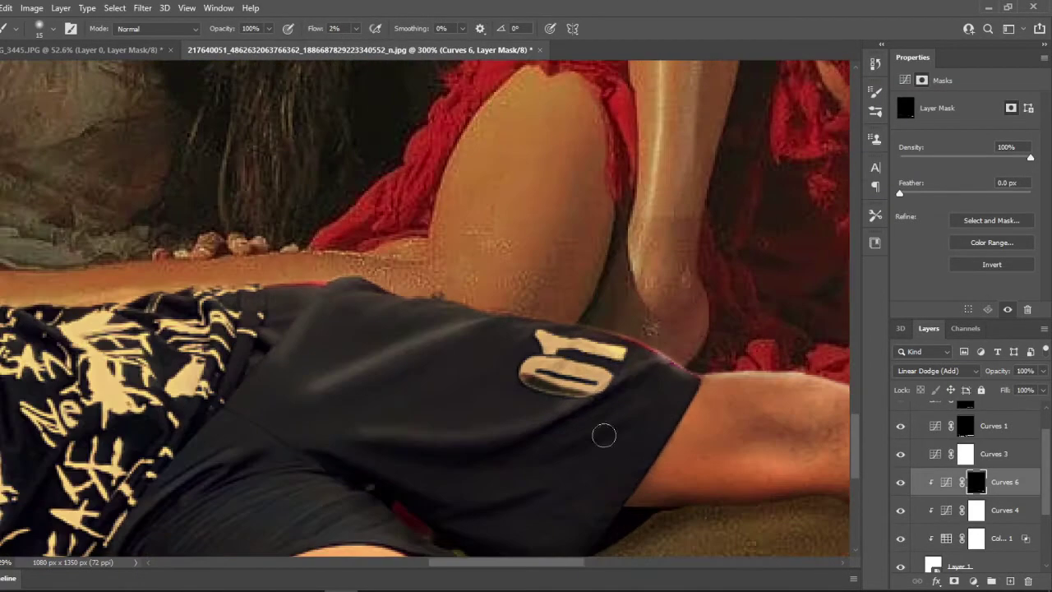
scroll(276, 463, "down", 5)
scroll(275, 463, "down", 2)
scroll(277, 421, "up", 3)
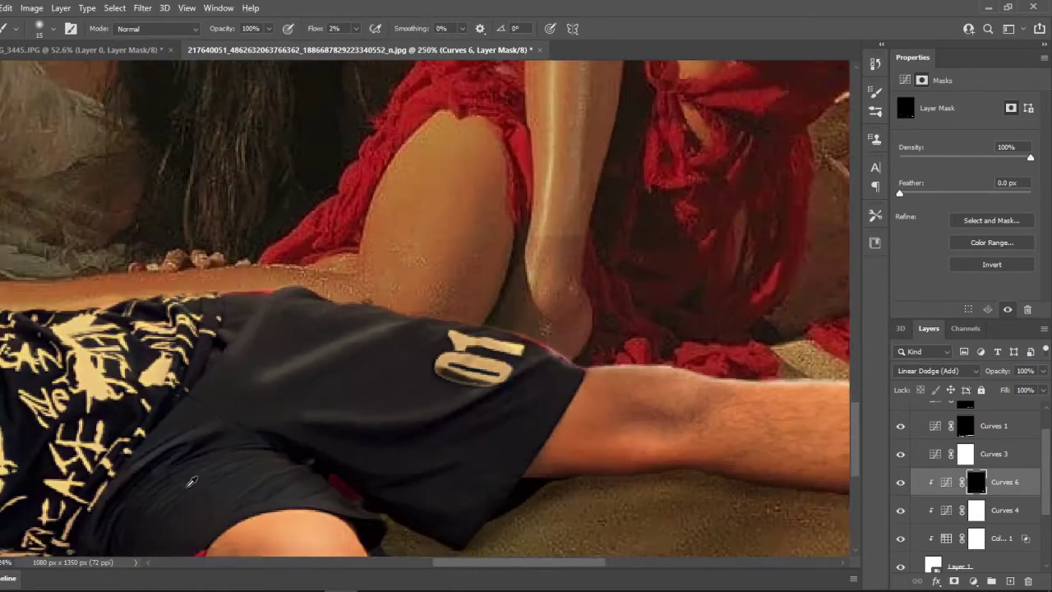
scroll(277, 422, "down", 5)
scroll(250, 408, "up", 6)
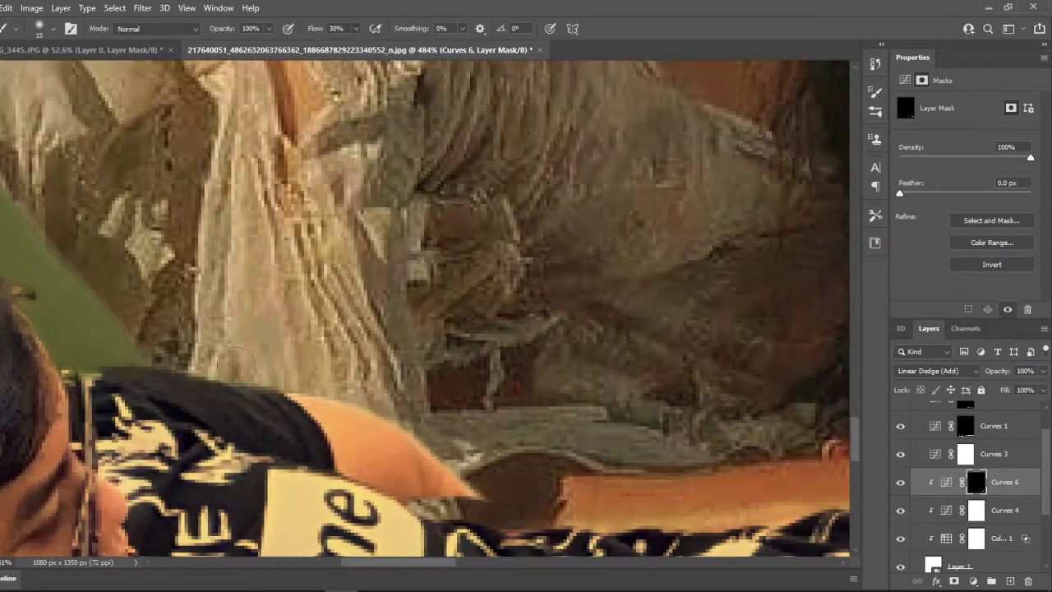
- Brighten the edge of the man's shoulder with a highlight stroke
left_click_drag(236, 363, 116, 377)
scroll(216, 401, "down", 3)
scroll(216, 401, "down", 2)
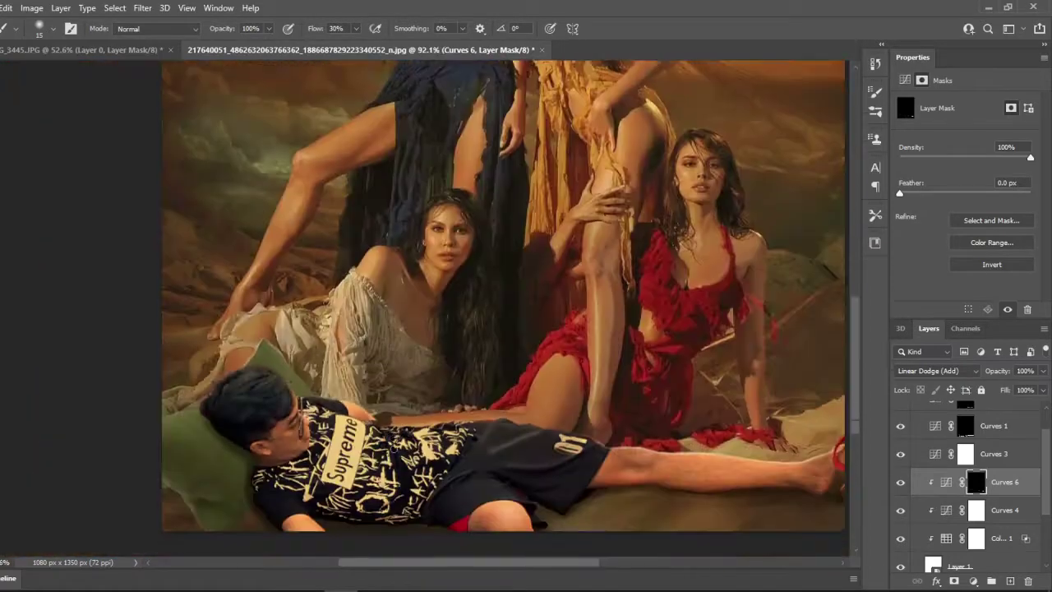
scroll(318, 351, "up", 4)
scroll(319, 351, "down", 1)
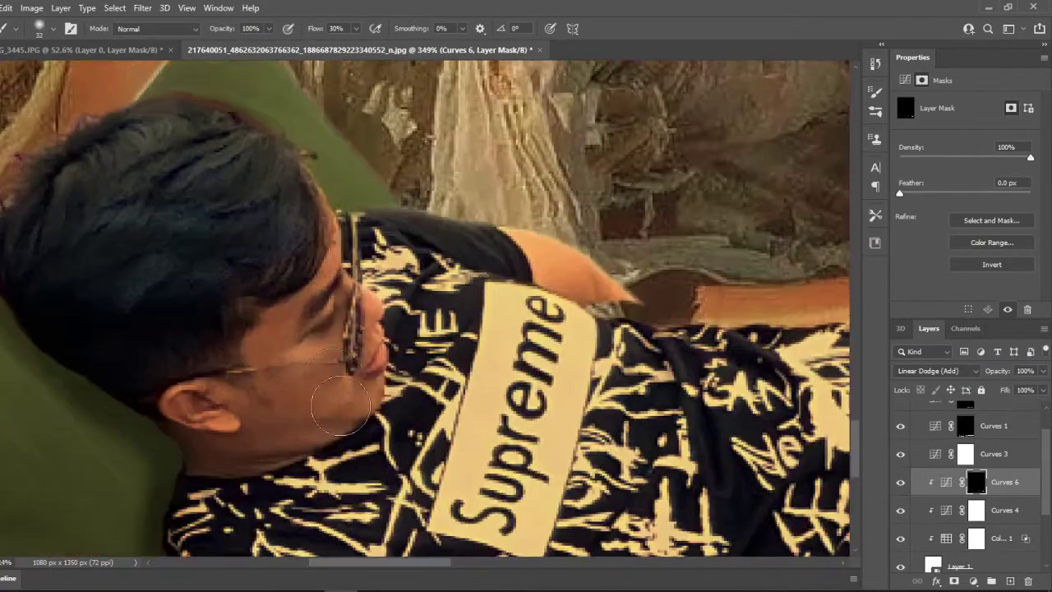
scroll(389, 444, "down", 2)
scroll(389, 446, "down", 3)
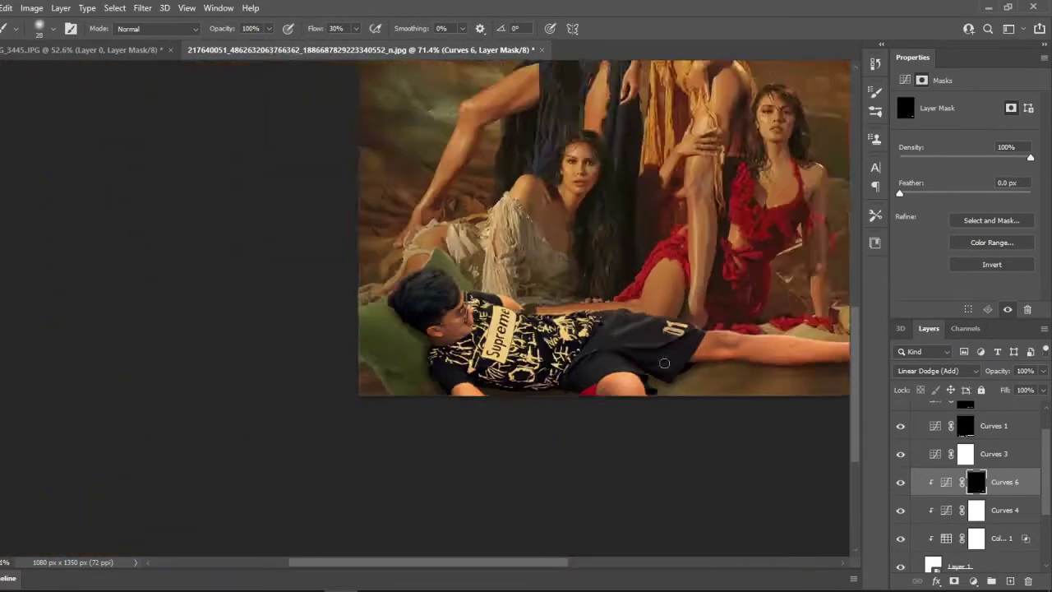
scroll(389, 446, "down", 1)
scroll(465, 395, "up", 4)
- Resize the brush, settling on 31 px
right_click(465, 394)
key("Return")
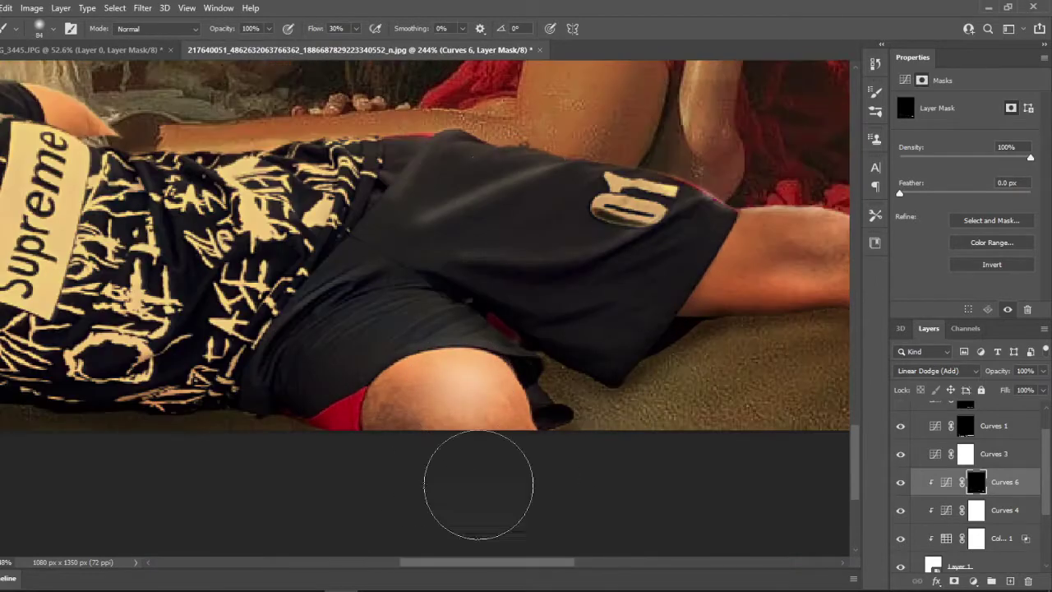
scroll(481, 483, "down", 4)
scroll(524, 383, "up", 4)
right_click(476, 361)
right_click(612, 386)
left_click(697, 377)
key("Return")
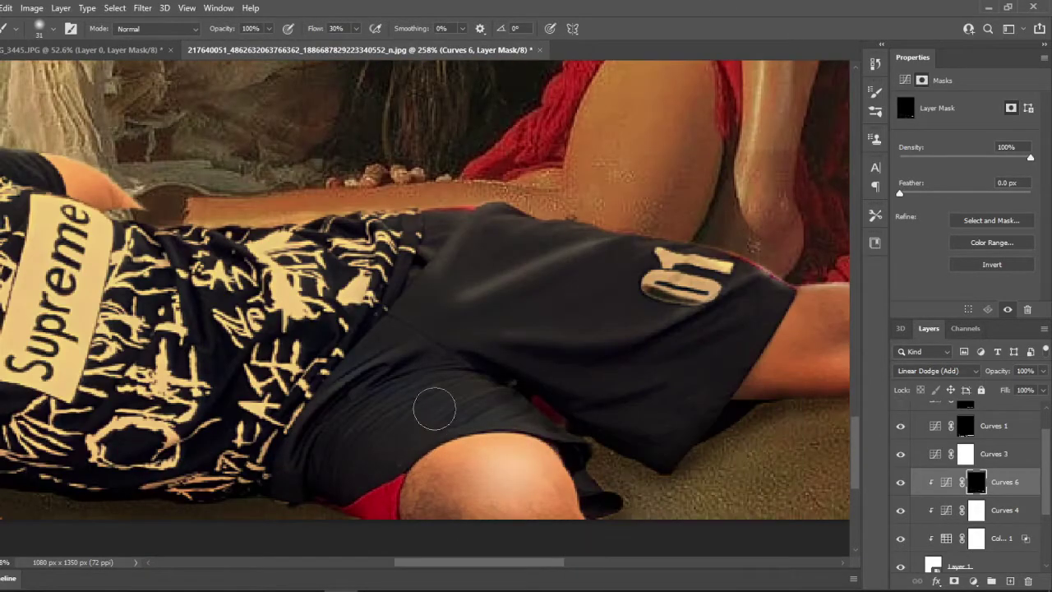
scroll(556, 426, "down", 3)
scroll(594, 419, "down", 1)
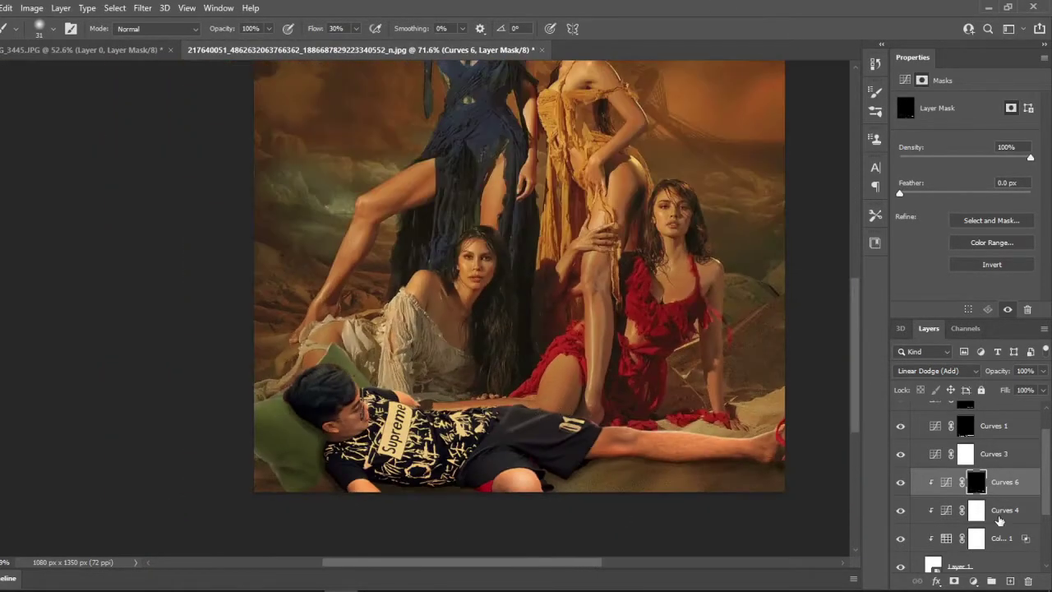
scroll(1000, 520, "up", 1)
left_click(913, 433)
scroll(386, 386, "up", 2)
key("shift+1")
key("shift+2")
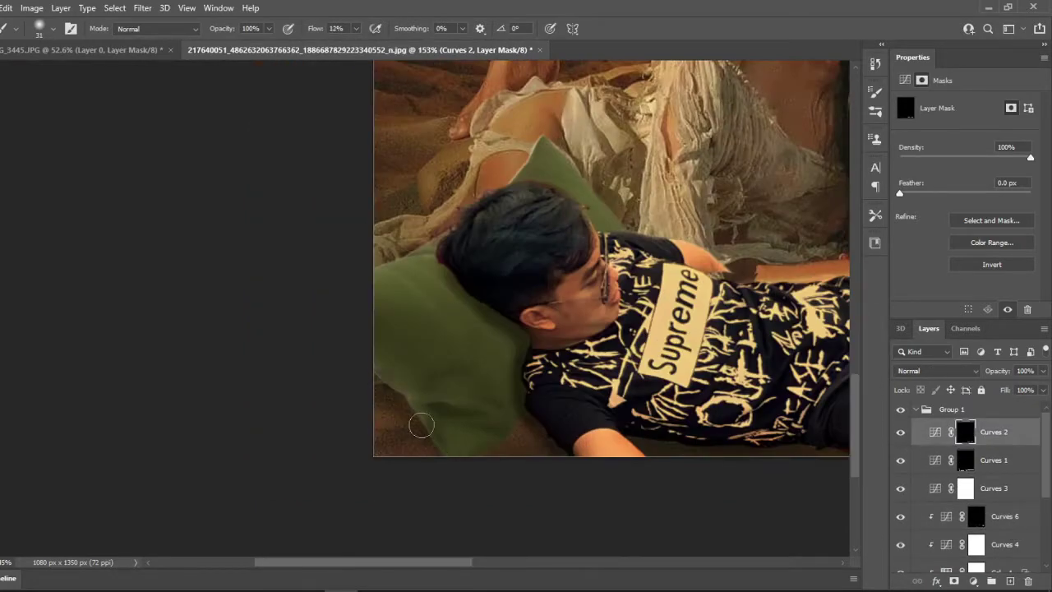
left_click_drag(421, 425, 470, 482)
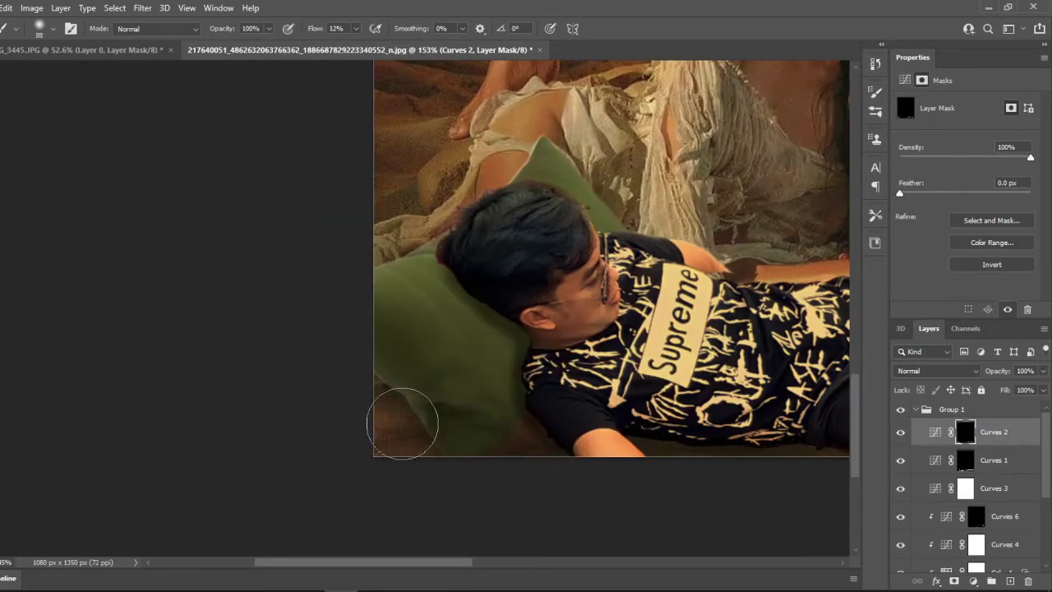
right_click(413, 494)
key("Return")
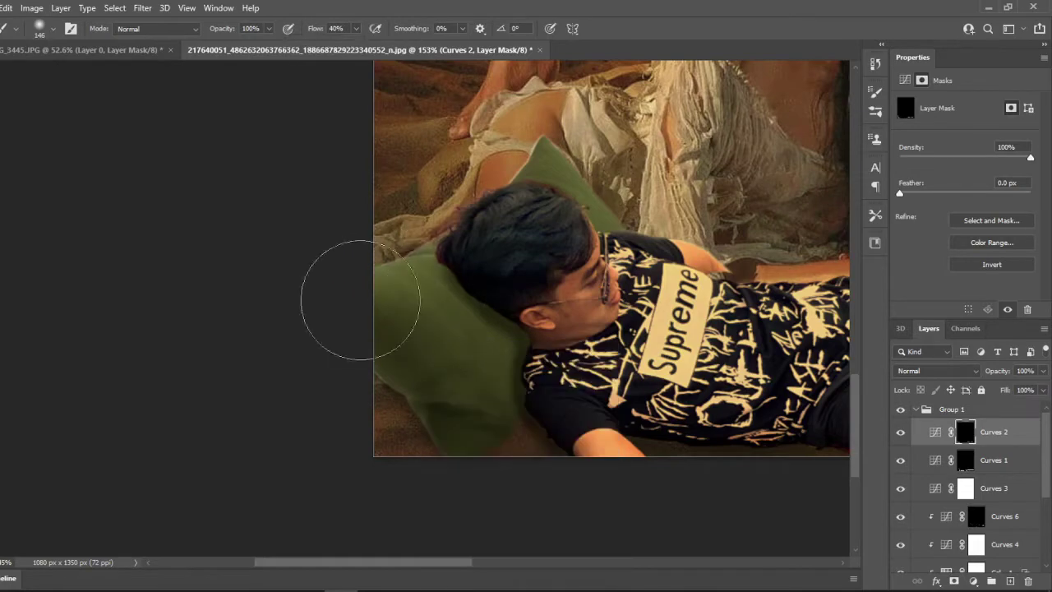
key("shift+1")
key("shift+7")
scroll(475, 402, "down", 2)
scroll(606, 485, "down", 2)
scroll(586, 504, "up", 2)
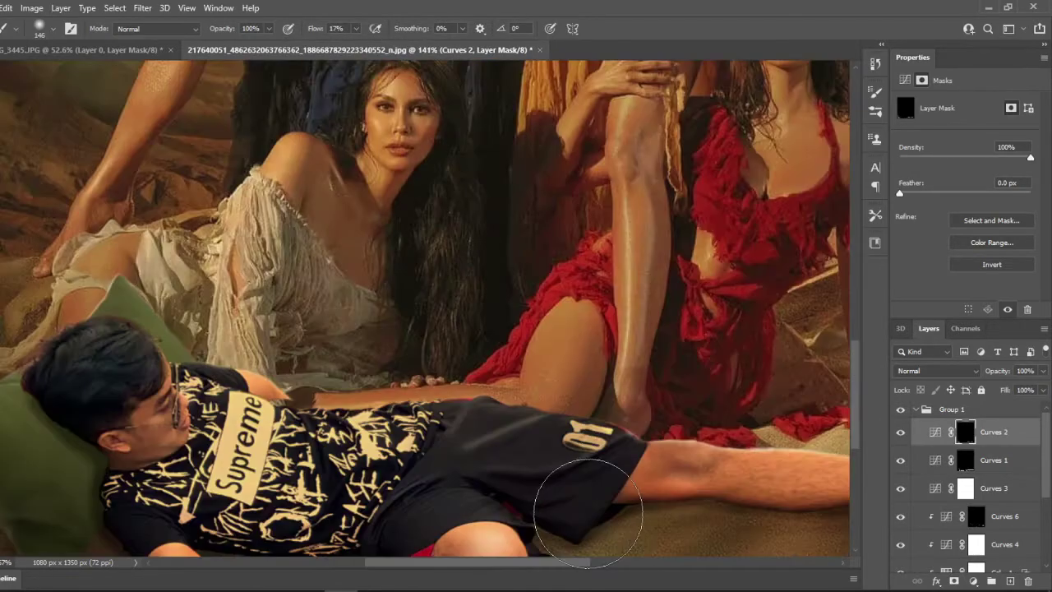
scroll(585, 503, "down", 2)
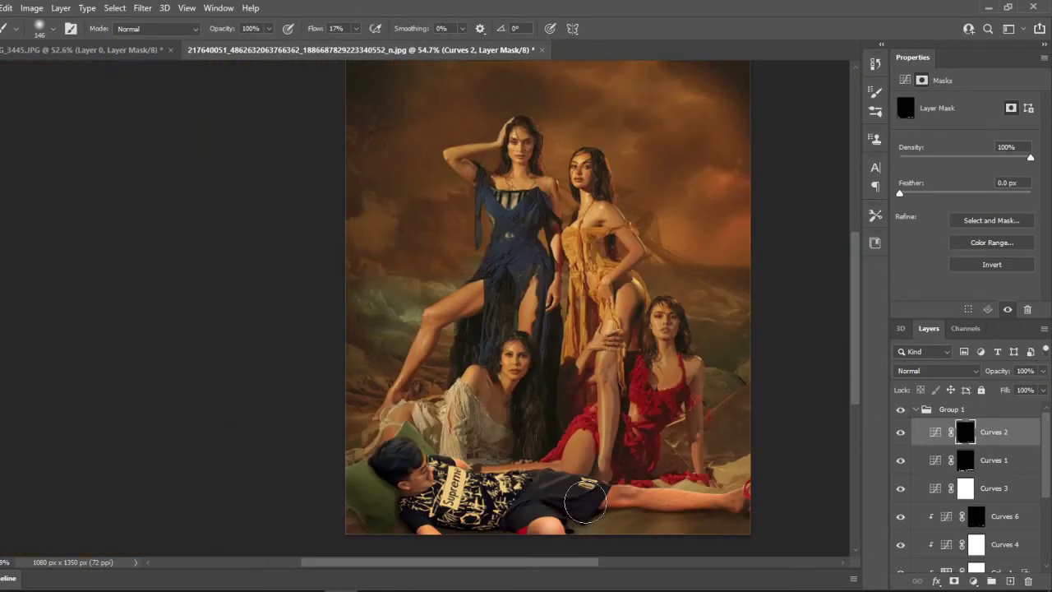
scroll(585, 503, "up", 2)
scroll(434, 502, "up", 2)
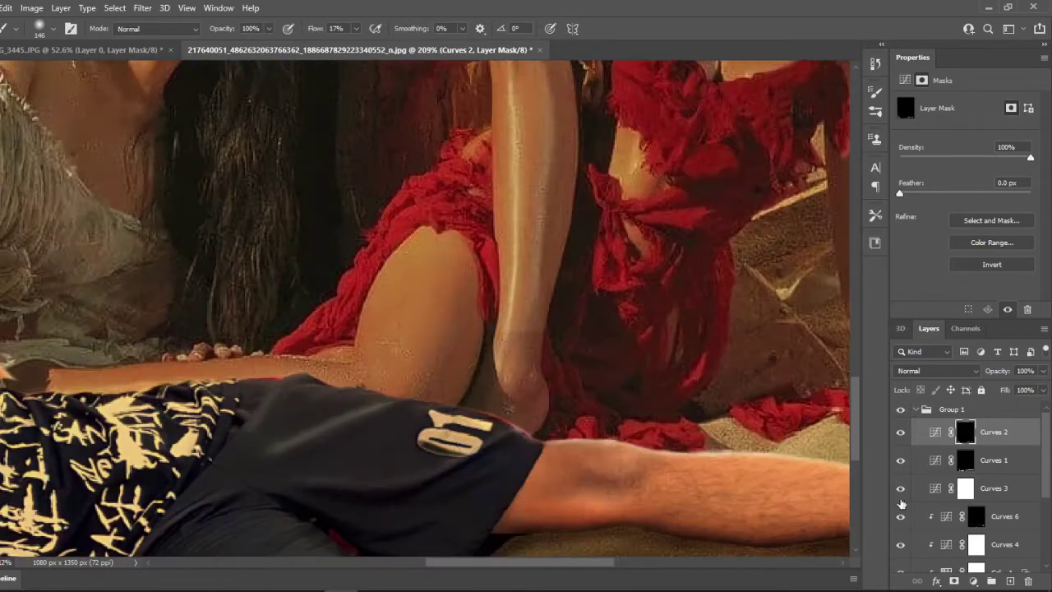
scroll(943, 477, "down", 2)
- Set Curves 6 to Color Dodge and paint an 18 px highlight across the man's dark shorts
left_click(975, 448)
right_click(450, 343)
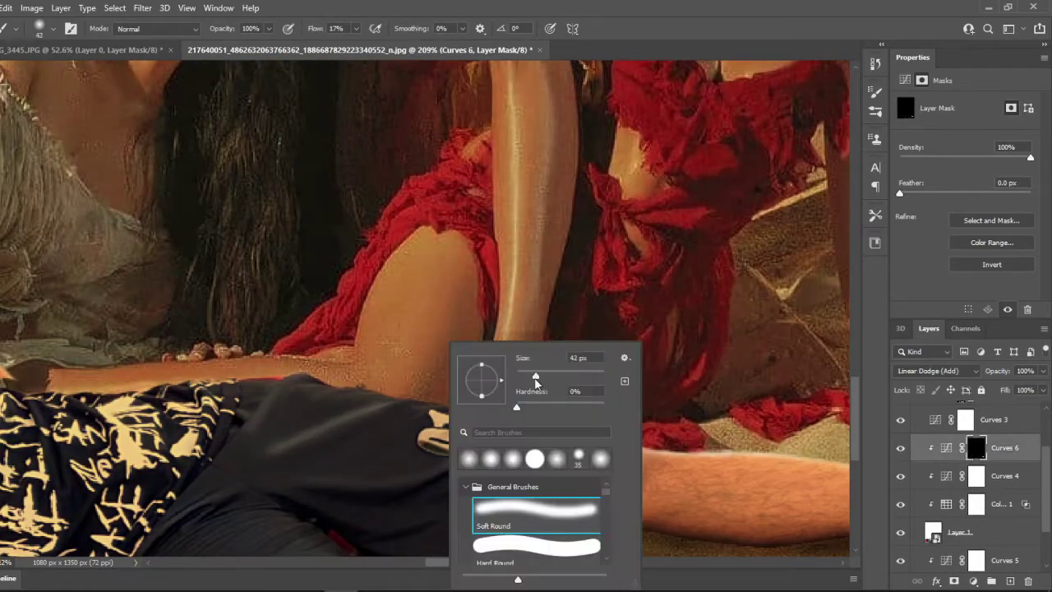
scroll(575, 369, "up", 2)
right_click(549, 341)
left_click(937, 370)
key("v")
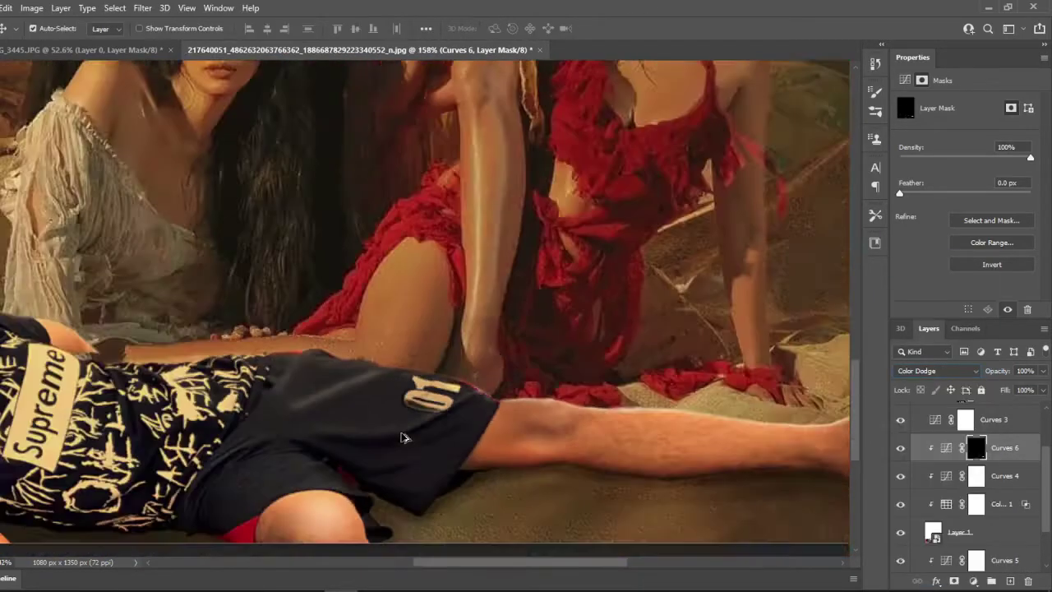
left_click(937, 370)
left_click(937, 372)
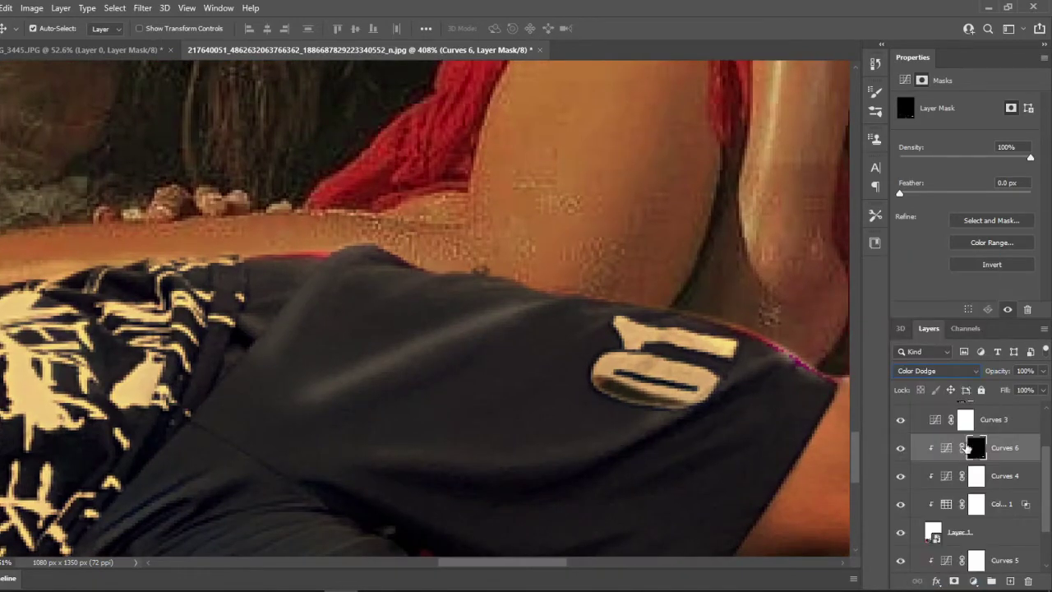
key("b")
left_click_drag(673, 415, 386, 464)
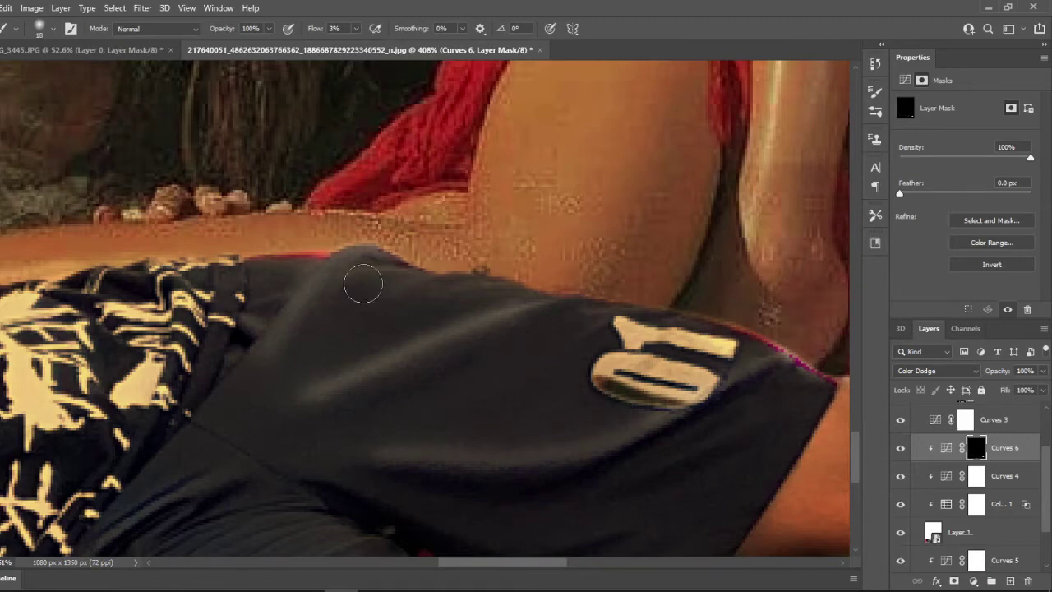
- Shrink the brush to 10 px and navigate around the man to check the shading
right_click(362, 285)
key("Return")
scroll(464, 402, "down", 5)
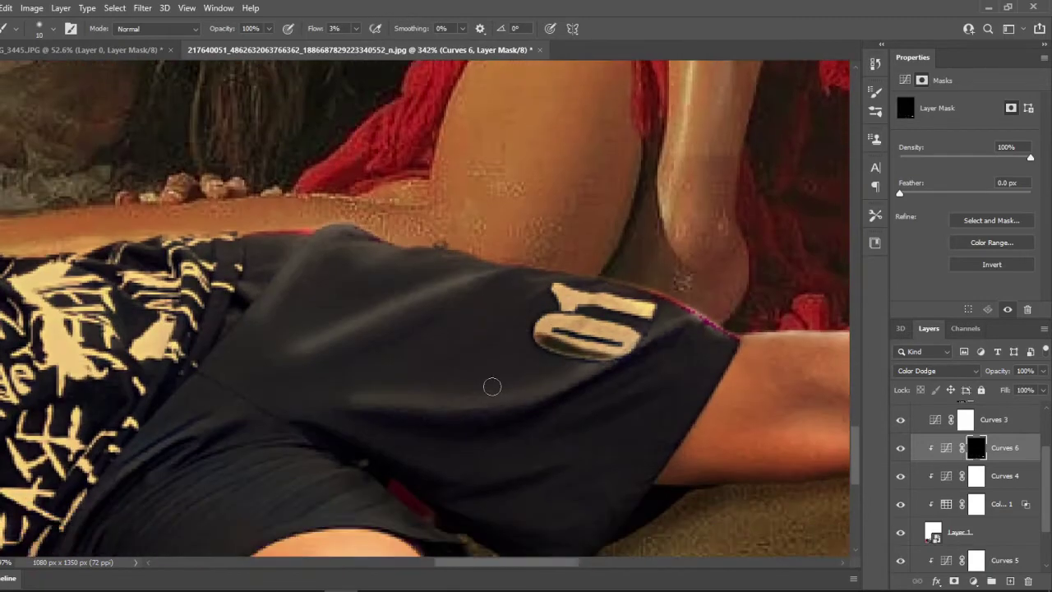
scroll(214, 350, "up", 5)
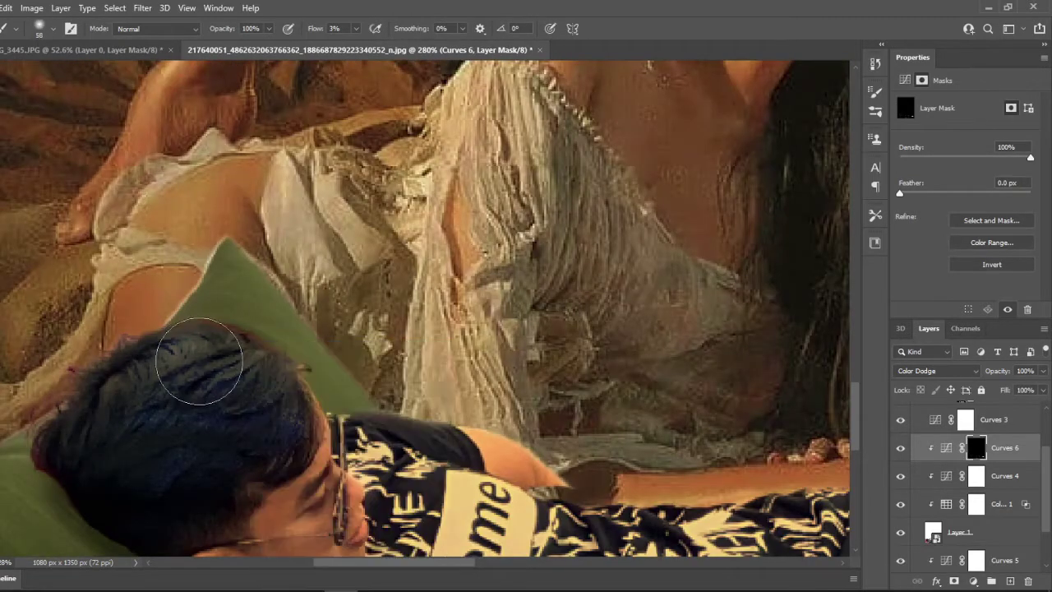
scroll(199, 360, "down", 2)
scroll(199, 360, "down", 2)
scroll(199, 360, "down", 2)
scroll(345, 394, "up", 3)
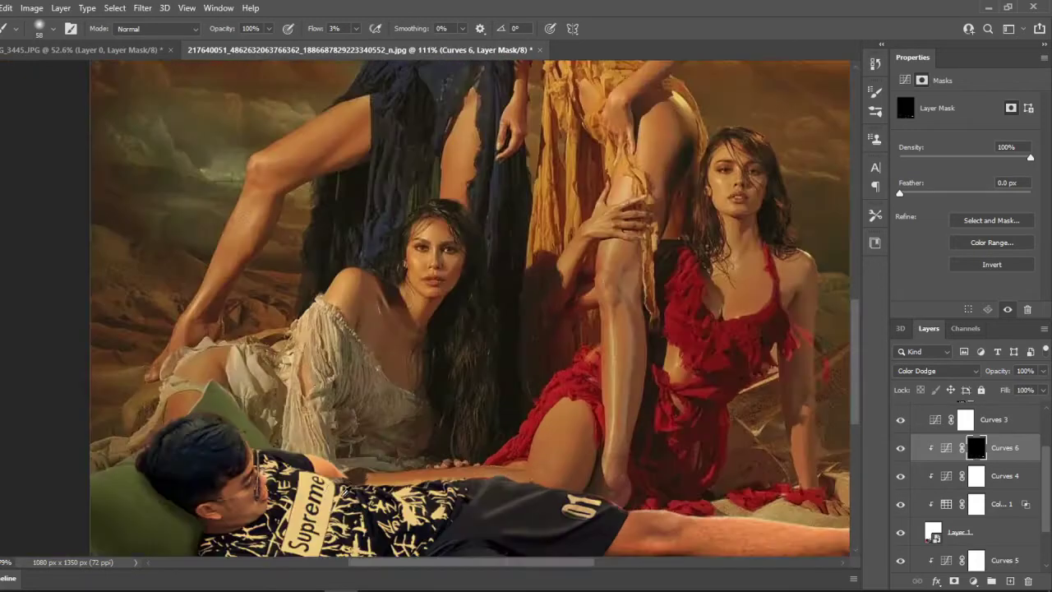
scroll(381, 238, "down", 2)
scroll(380, 238, "up", 1)
scroll(380, 239, "down", 2)
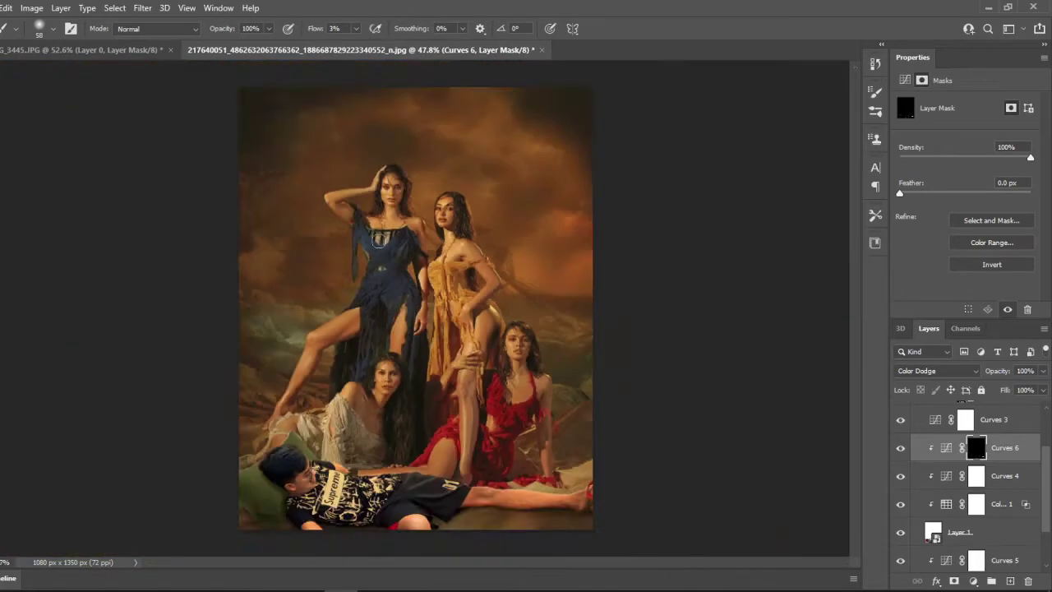
scroll(282, 447, "up", 4)
scroll(910, 500, "up", 1)
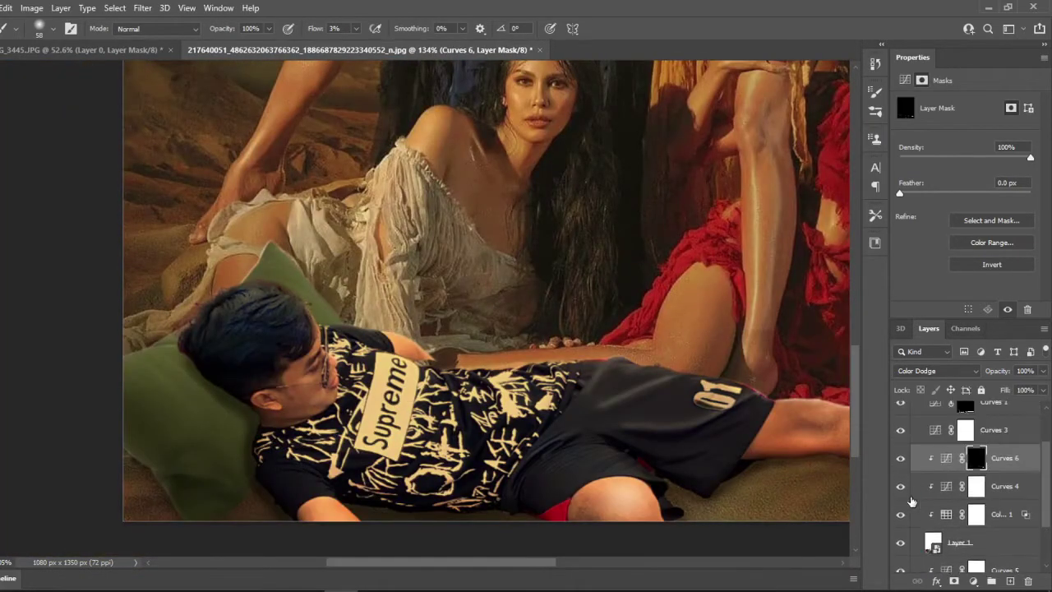
scroll(910, 501, "up", 2)
- Target the Curves 2 mask and set the brush to 18 px at 19% flow
left_click(994, 432)
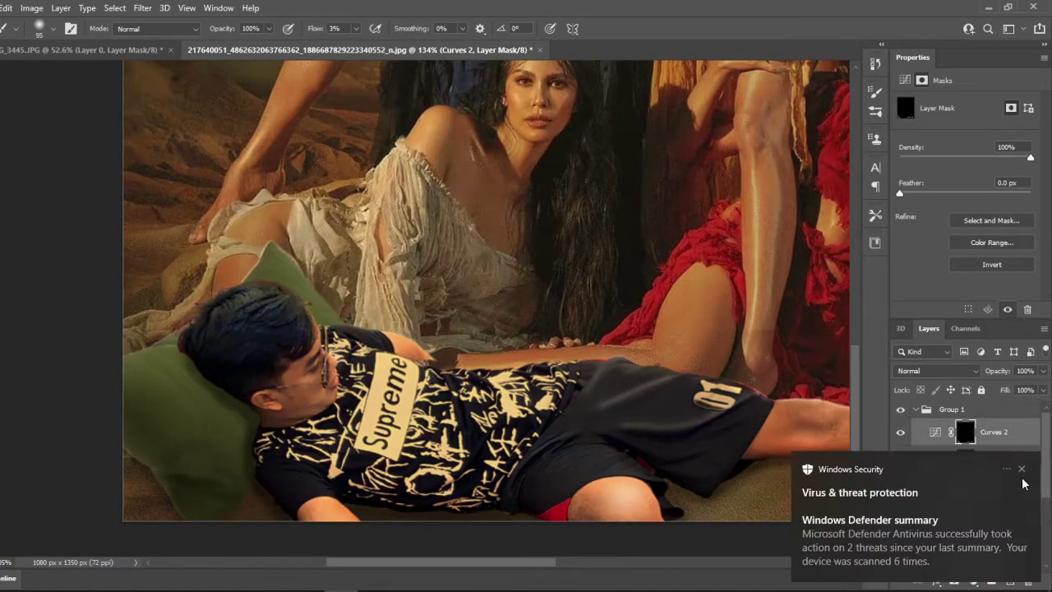
left_click(1022, 469)
scroll(248, 481, "down", 3)
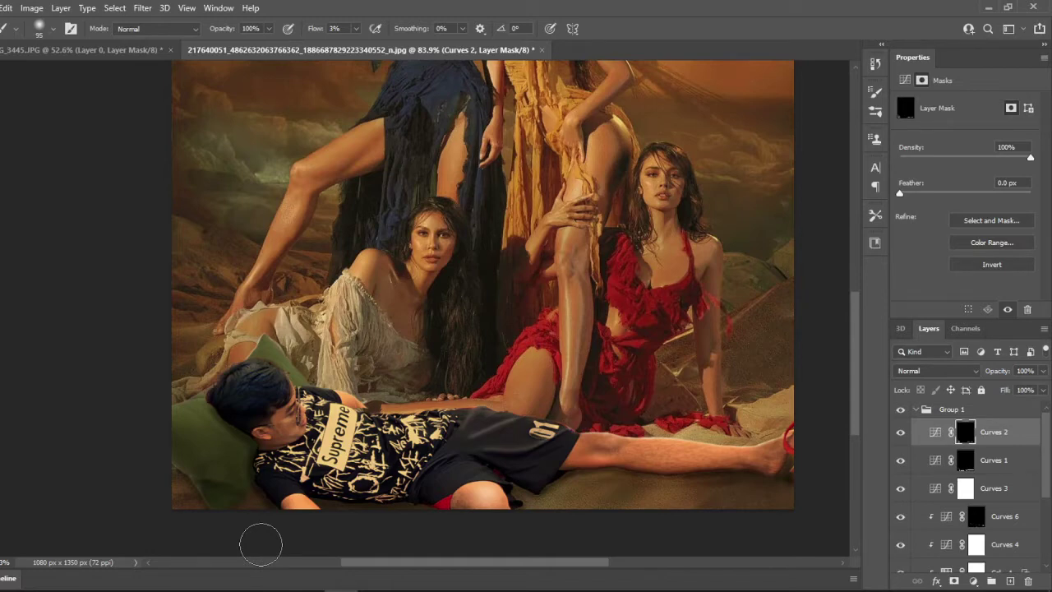
scroll(953, 493, "down", 2)
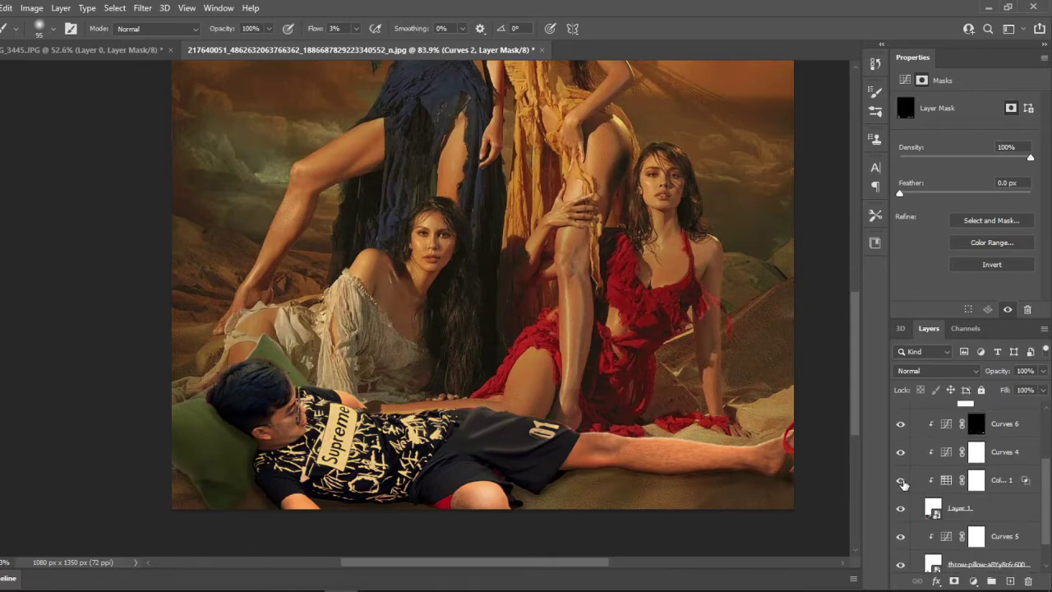
scroll(803, 480, "up", 3)
scroll(804, 481, "up", 3)
right_click(772, 328)
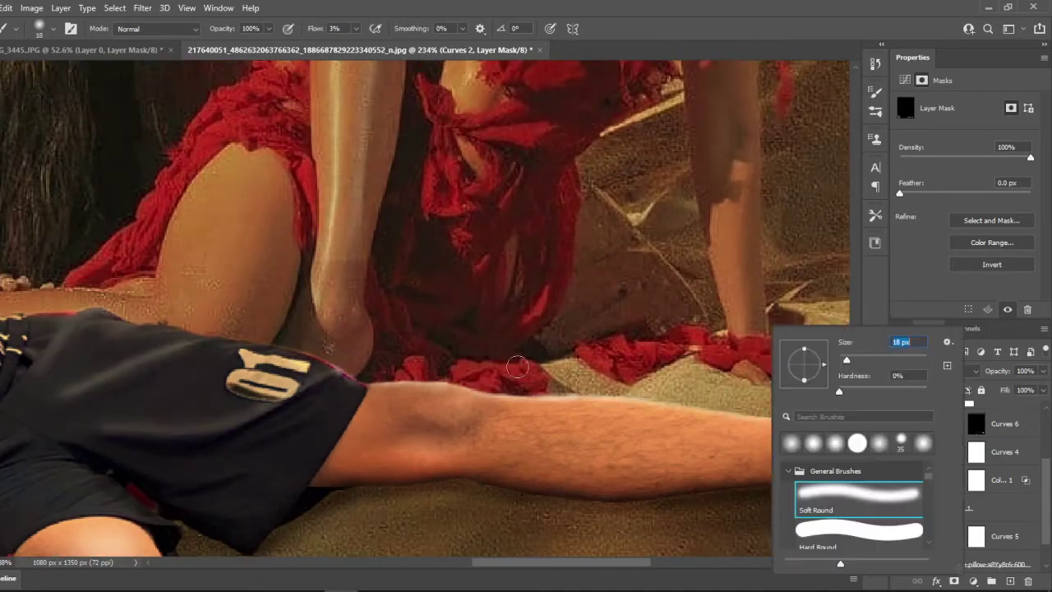
key("Escape")
key("shift+1")
key("shift+9")
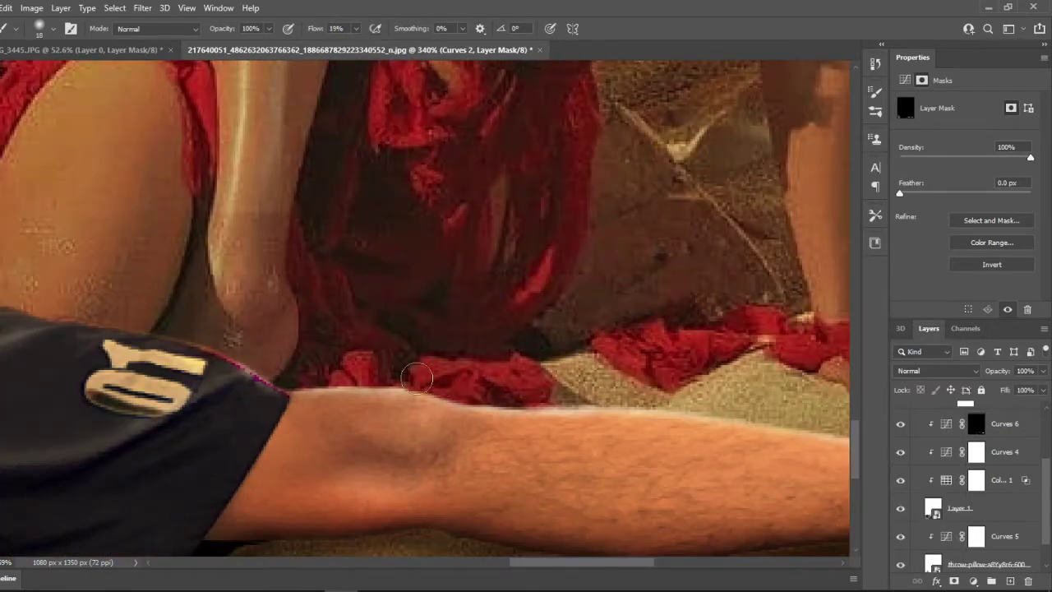
- Return to the Curves 6 mask and make the Curves 2 darkening visible
left_click(975, 423)
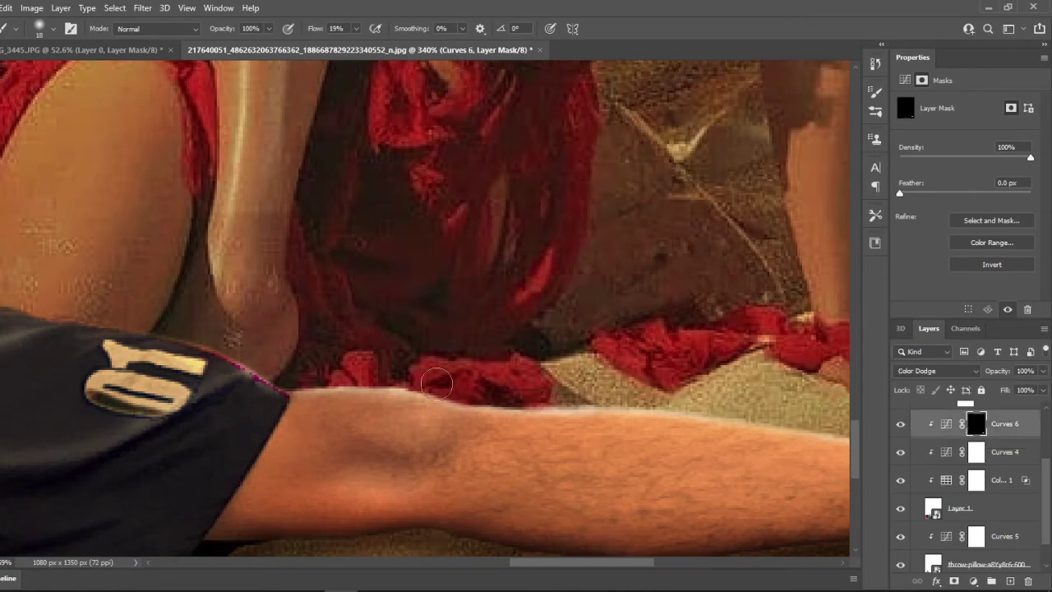
scroll(592, 389, "down", 2)
scroll(591, 389, "up", 2)
scroll(471, 473, "down", 10)
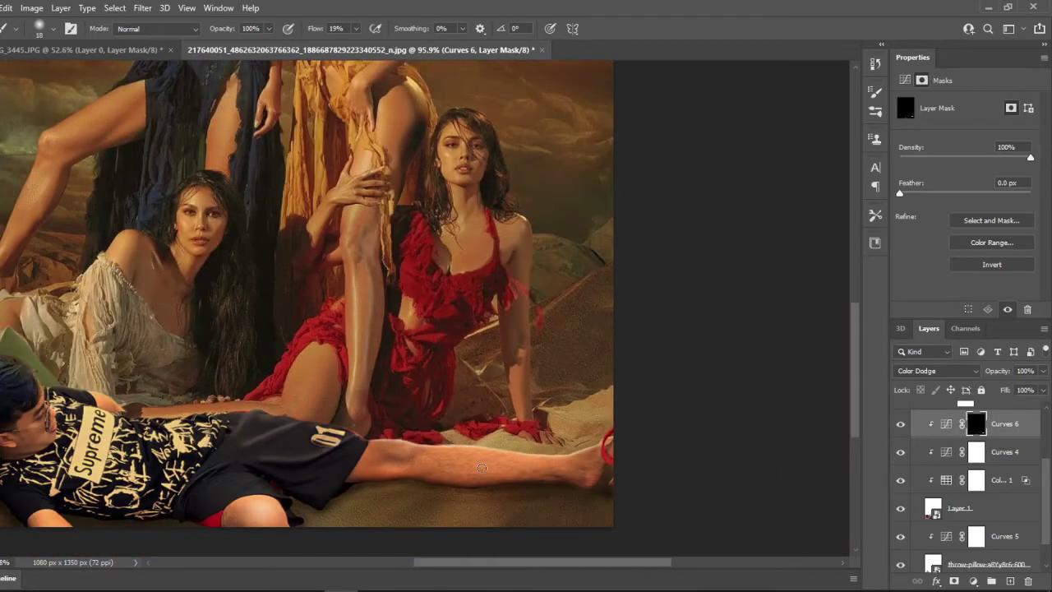
scroll(164, 444, "up", 5)
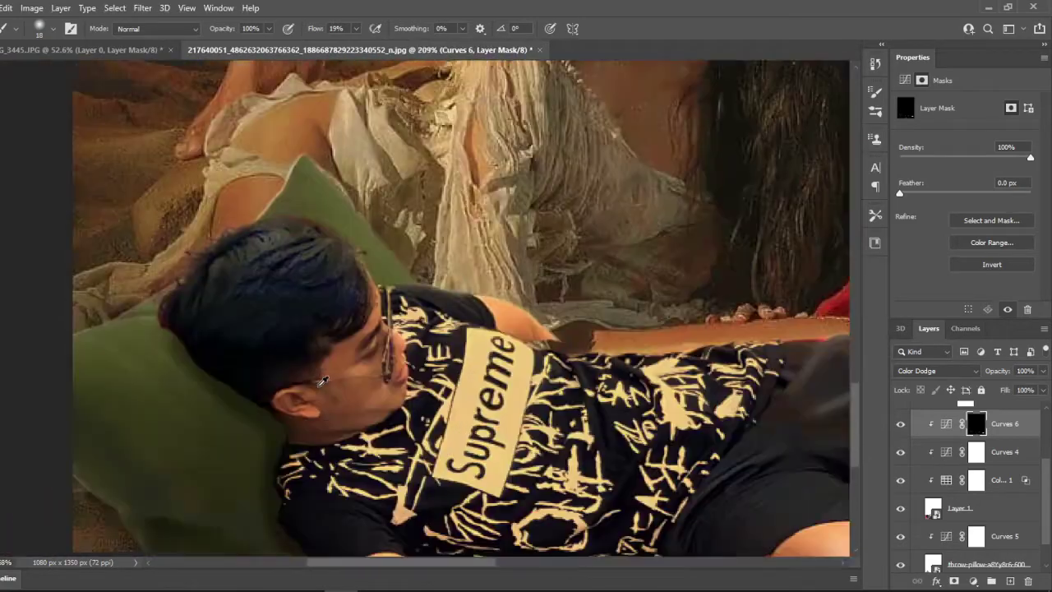
scroll(898, 415, "up", 2)
left_click(900, 408)
scroll(593, 322, "down", 5)
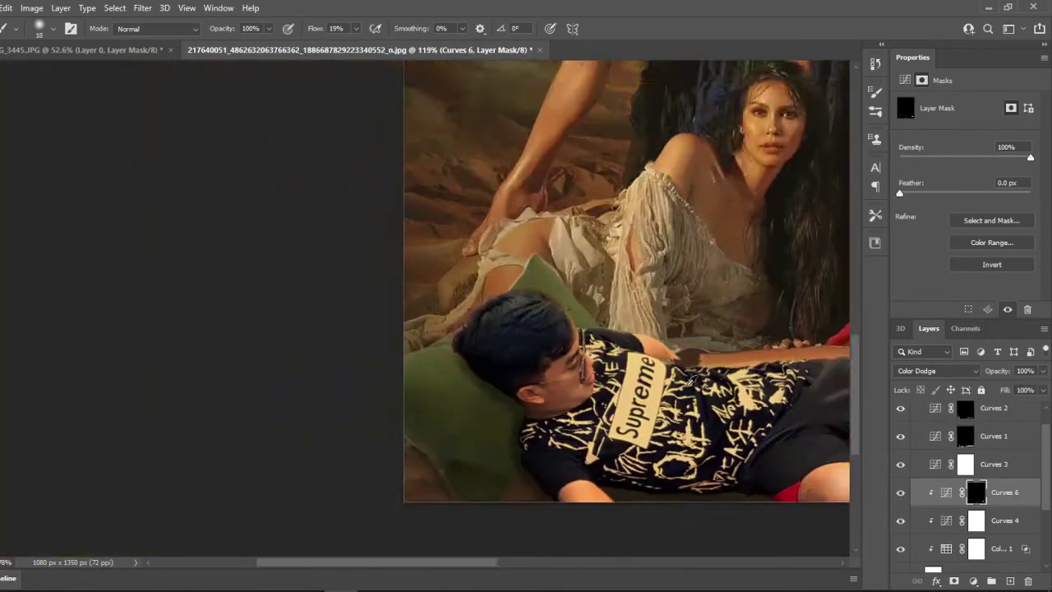
scroll(288, 267, "up", 5)
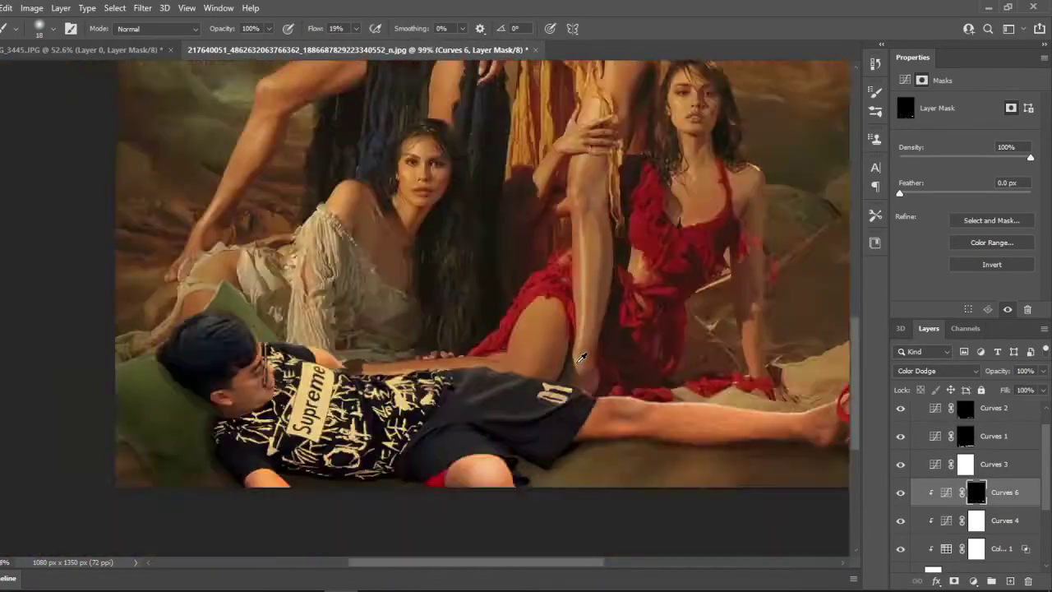
- Step up the layer stack with Alt+] and review the brushed shading on the composite
key("alt+bracketright")
key("alt+bracketright")
key("alt+bracketright")
scroll(389, 439, "down", 2)
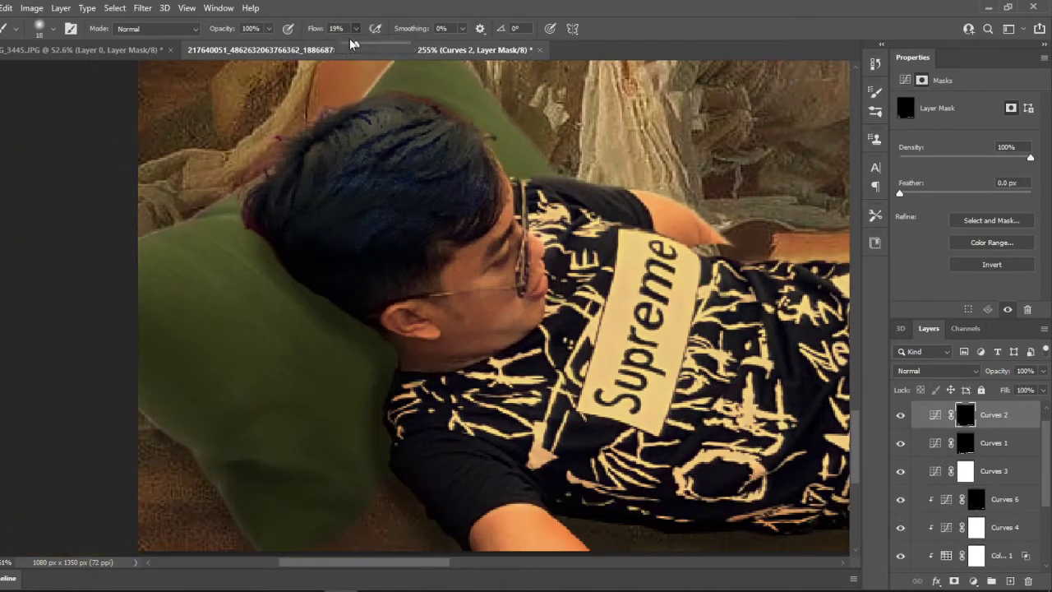
scroll(423, 375, "down", 5)
scroll(563, 293, "down", 2)
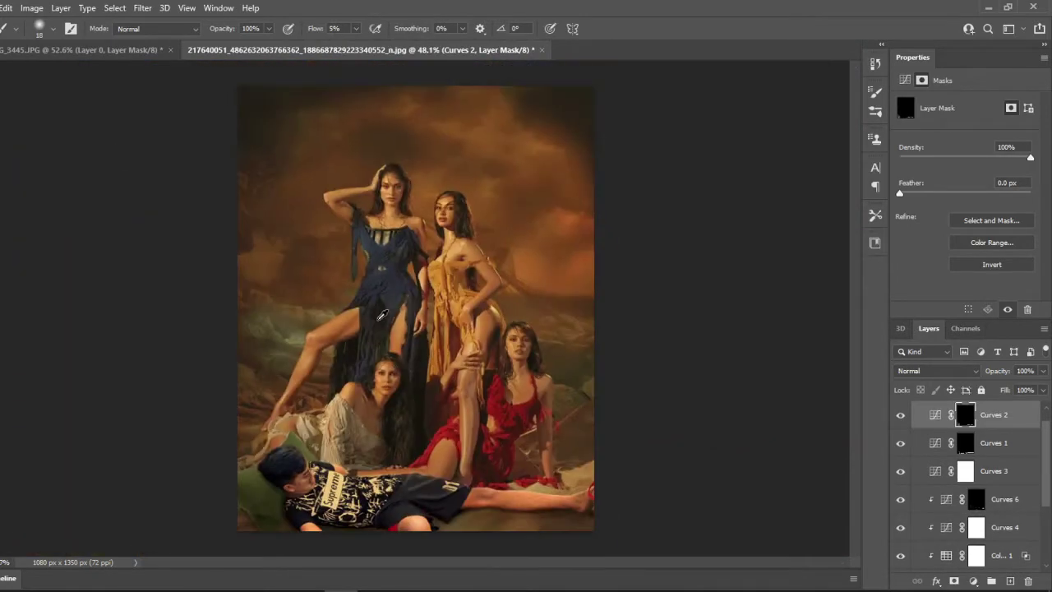
scroll(330, 503, "up", 3)
scroll(344, 396, "up", 2)
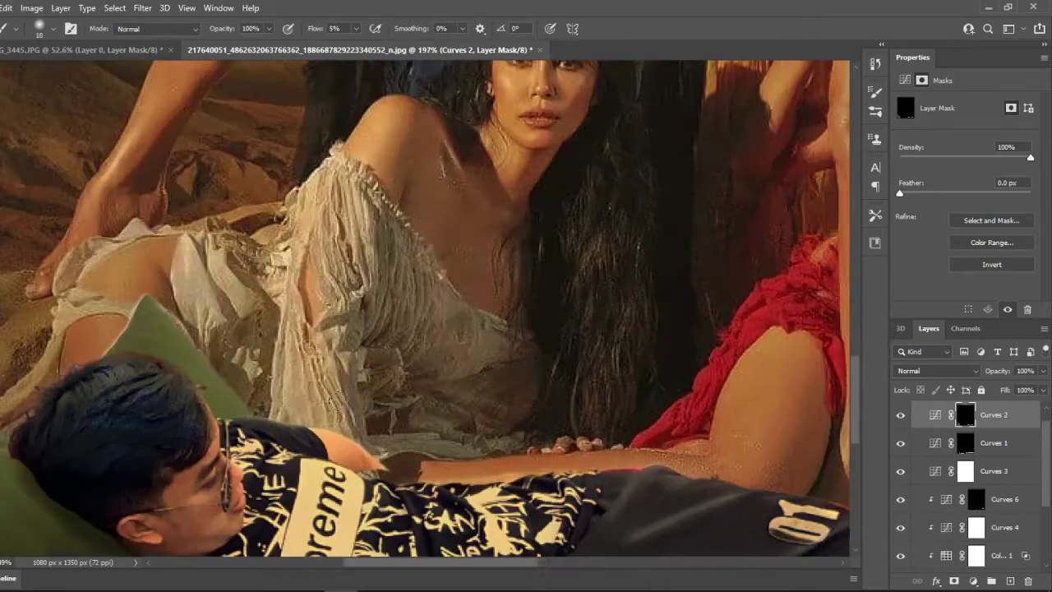
scroll(344, 396, "down", 3)
scroll(666, 448, "up", 3)
scroll(680, 493, "up", 2)
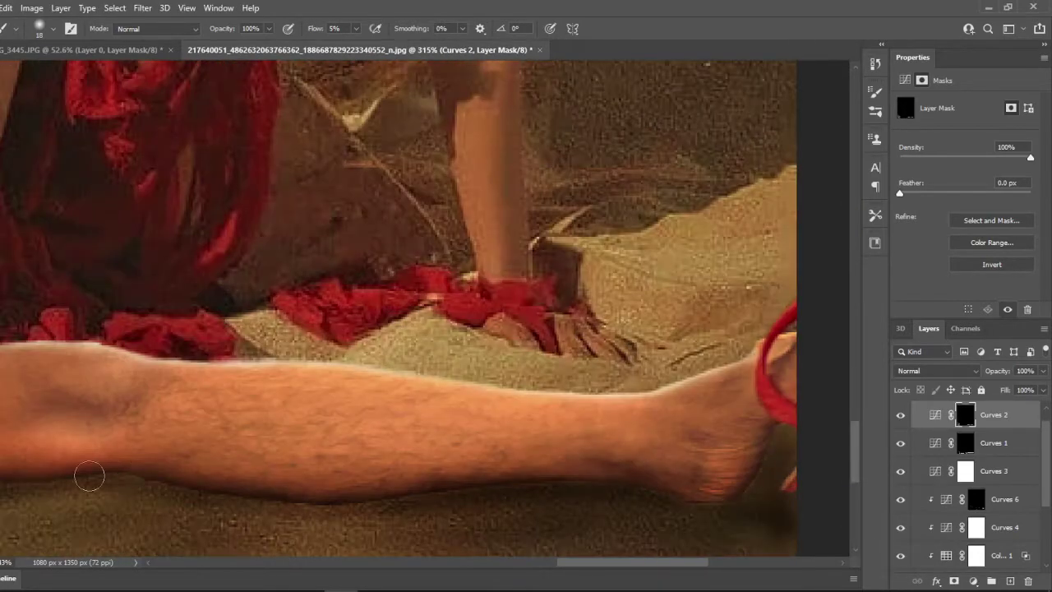
scroll(165, 451, "down", 2)
scroll(174, 271, "down", 5)
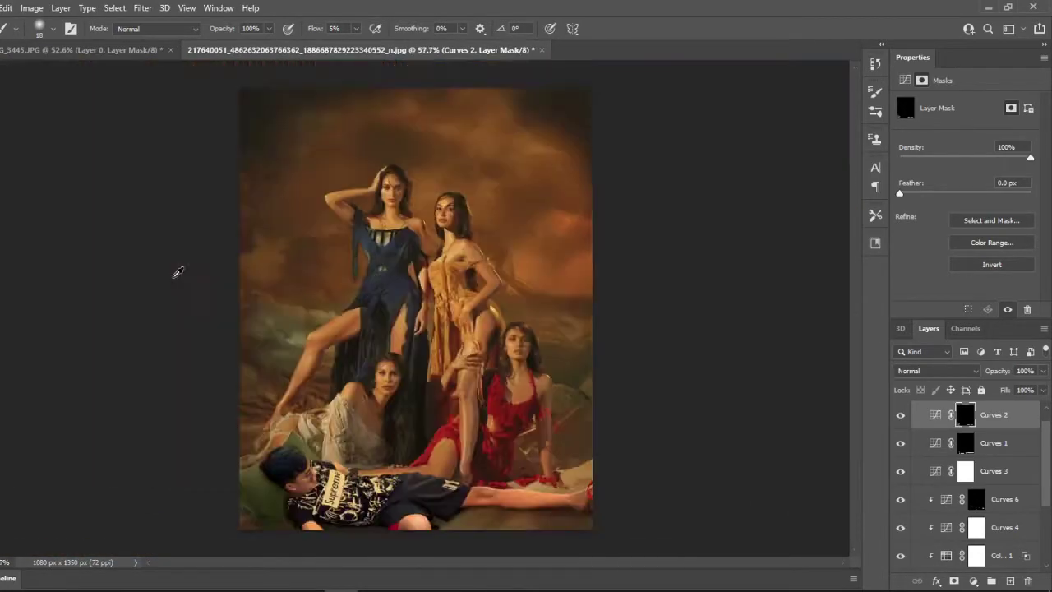
key("v")
scroll(415, 326, "up", 1)
scroll(415, 326, "up", 2)
- Move Layer 0, the women's photo, beneath the man and pillow layers in Group 1
scroll(415, 326, "down", 2)
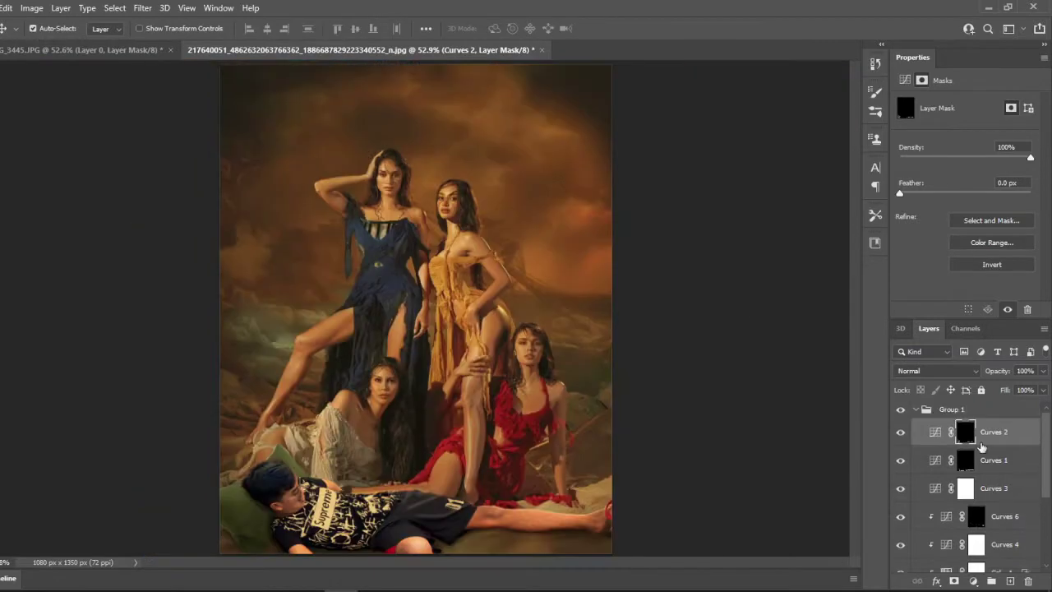
left_click(915, 408)
left_click(914, 408)
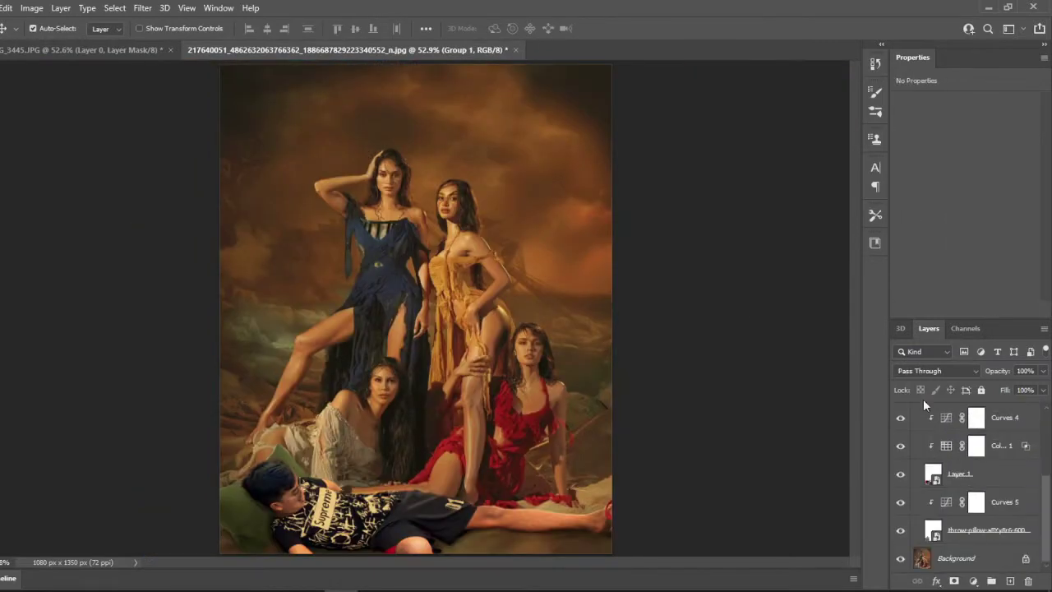
left_click(918, 411)
left_click(918, 410)
left_click(969, 436)
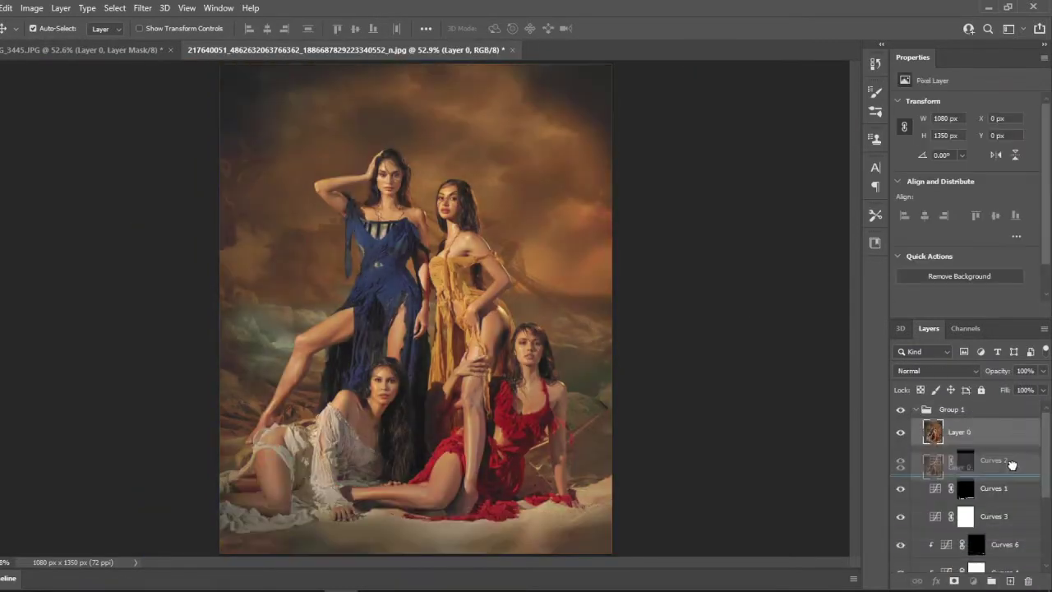
scroll(991, 532, "up", 2)
left_click_drag(990, 532, 990, 563)
scroll(557, 399, "up", 3)
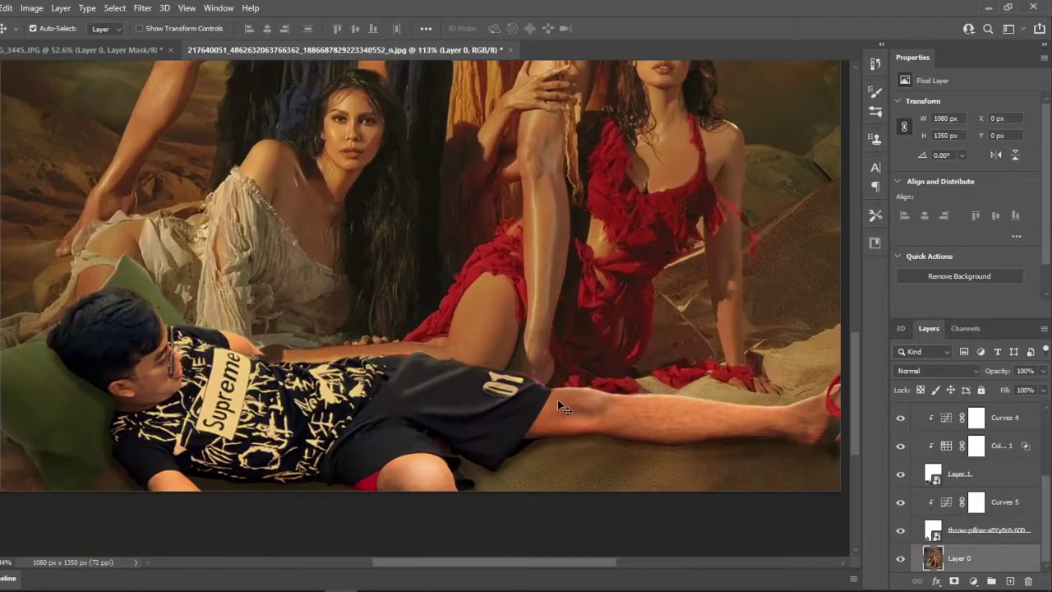
scroll(499, 306, "down", 1)
scroll(499, 305, "up", 1)
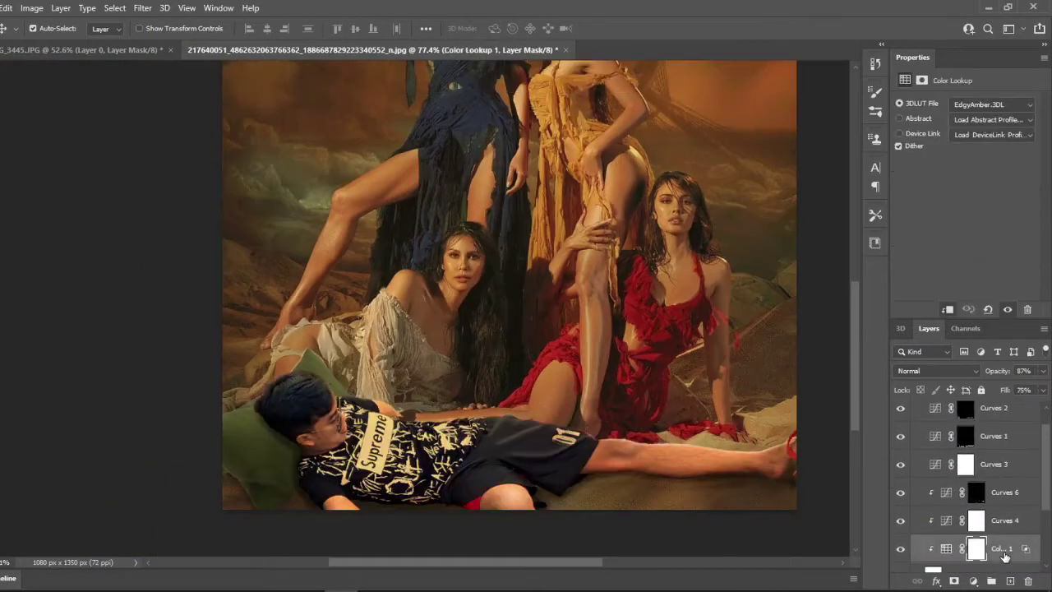
- Group the composite, duplicate it, and convert Group 1 copy to a smart object
key("ctrl+g")
key("ctrl+j")
right_click(947, 409)
left_click(973, 581)
- Add a Color Lookup 2 grade and use Blend If to keep the darkest areas ungraded
left_click(990, 503)
left_click(957, 105)
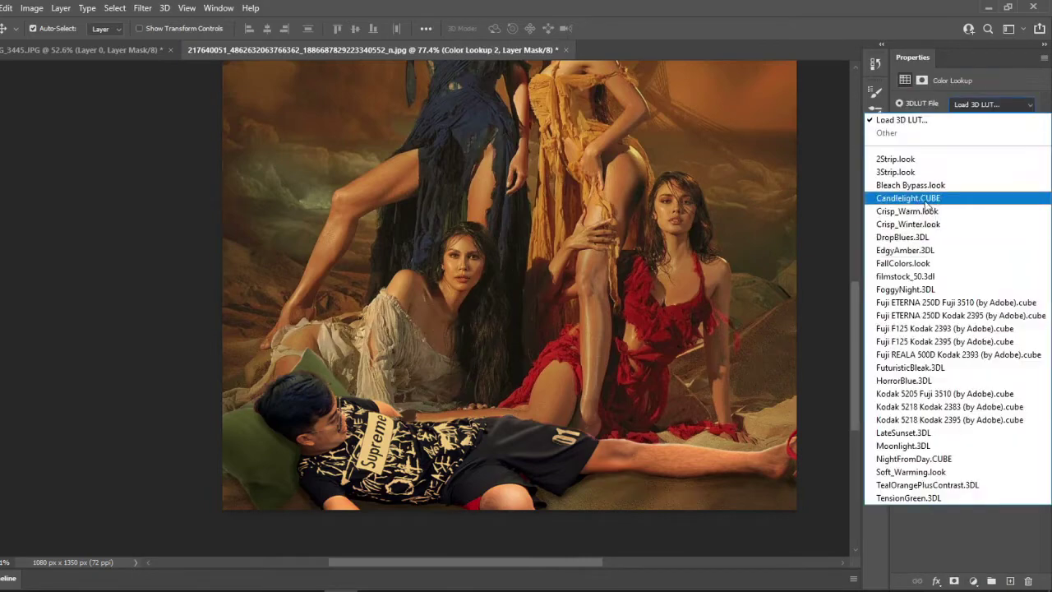
left_click(939, 200)
double_click(1011, 415)
left_click_drag(703, 349, 767, 347)
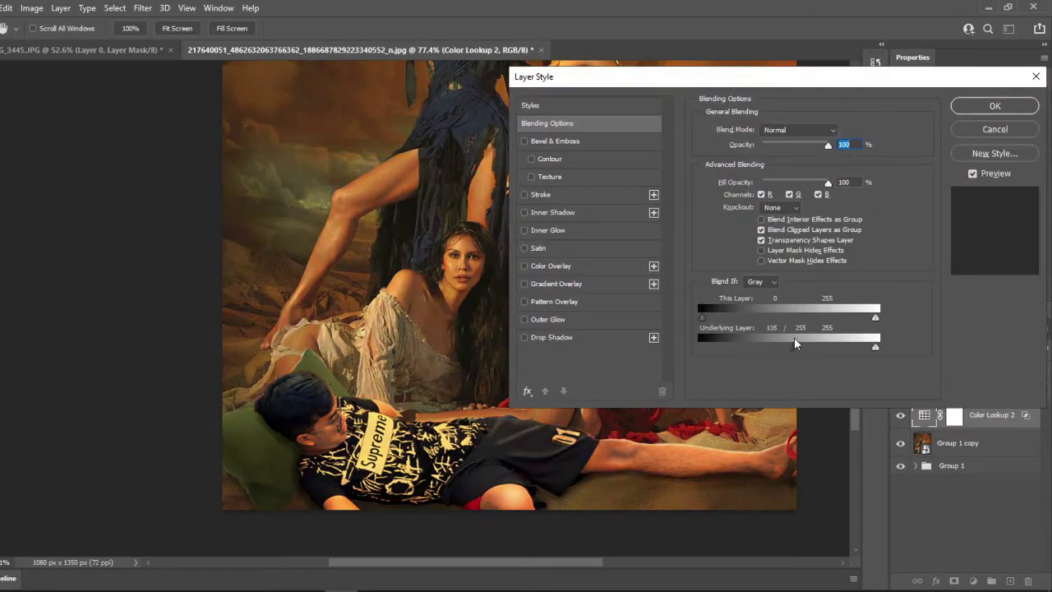
key("Return")
- Select the Group 1 copy smart object layer
scroll(629, 259, "up", 1)
left_click(957, 443)
scroll(584, 154, "down", 2)
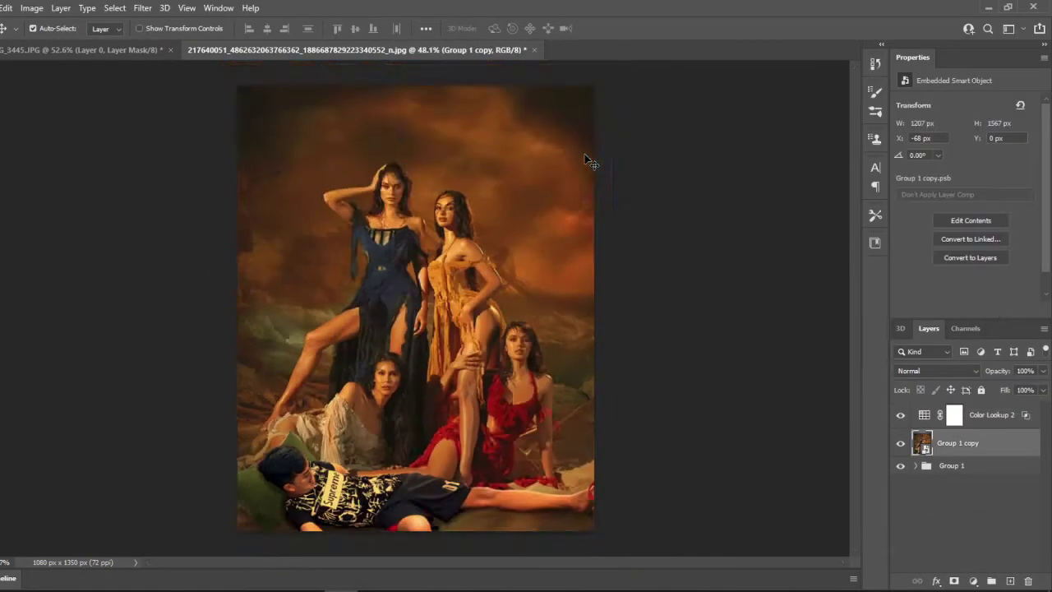
scroll(434, 382, "up", 2)
scroll(440, 390, "down", 1)
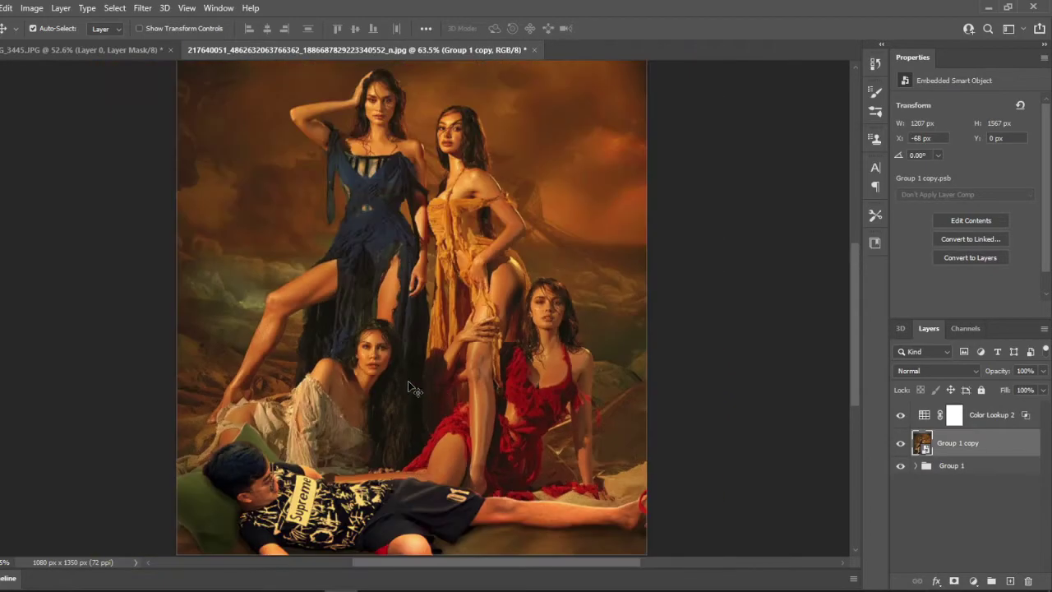
scroll(407, 381, "down", 1)
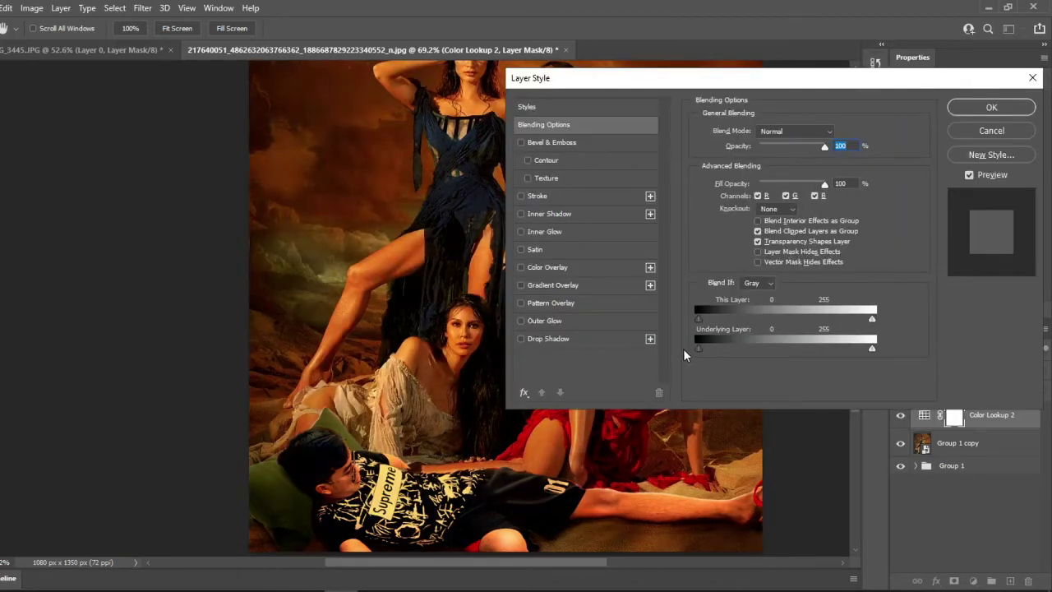
- Refine the Color Lookup 2 Blend If shadow split and save the composite as mandwn.psd
left_click_drag(698, 349, 697, 352)
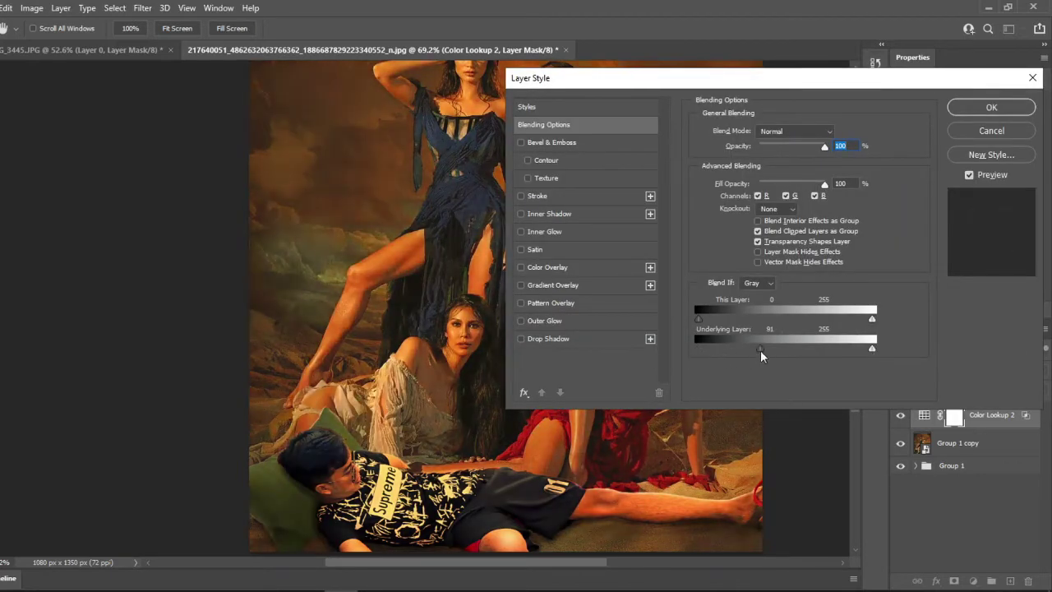
left_click_drag(760, 350, 752, 348)
key("Return")
key("alt+f")
key("shift+ctrl+s")
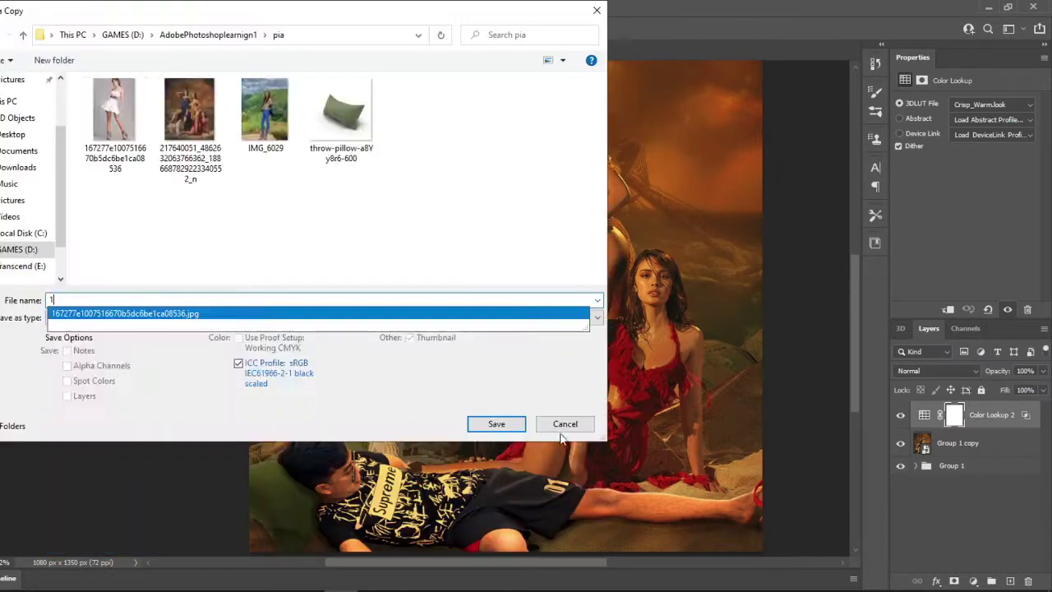
- Add a Color Lookup 3 layer using the EdgyAmber.3DL lookup table
left_click(973, 581)
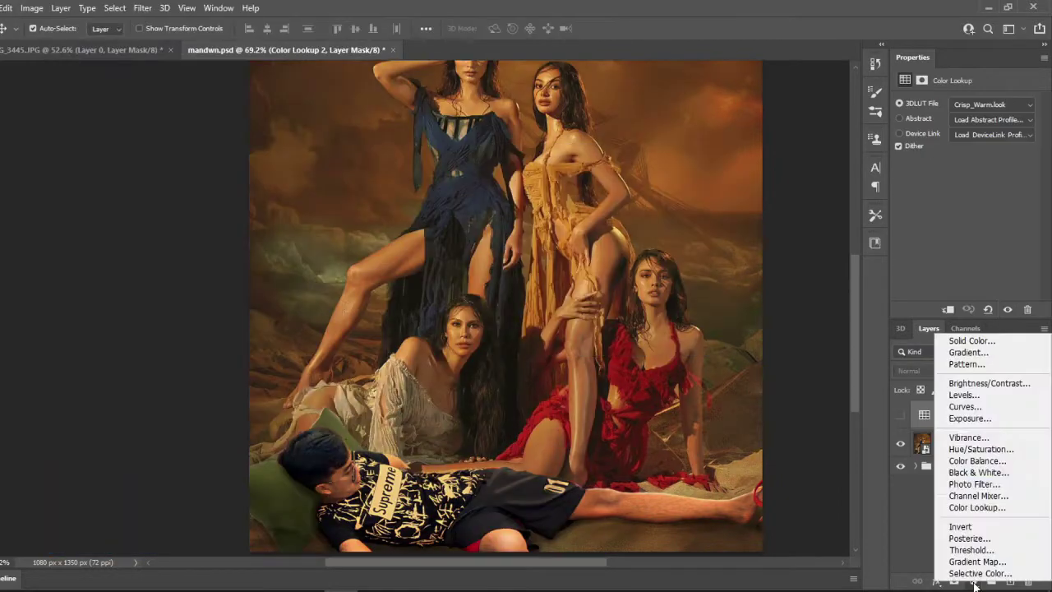
left_click(977, 507)
left_click(992, 104)
left_click(921, 221)
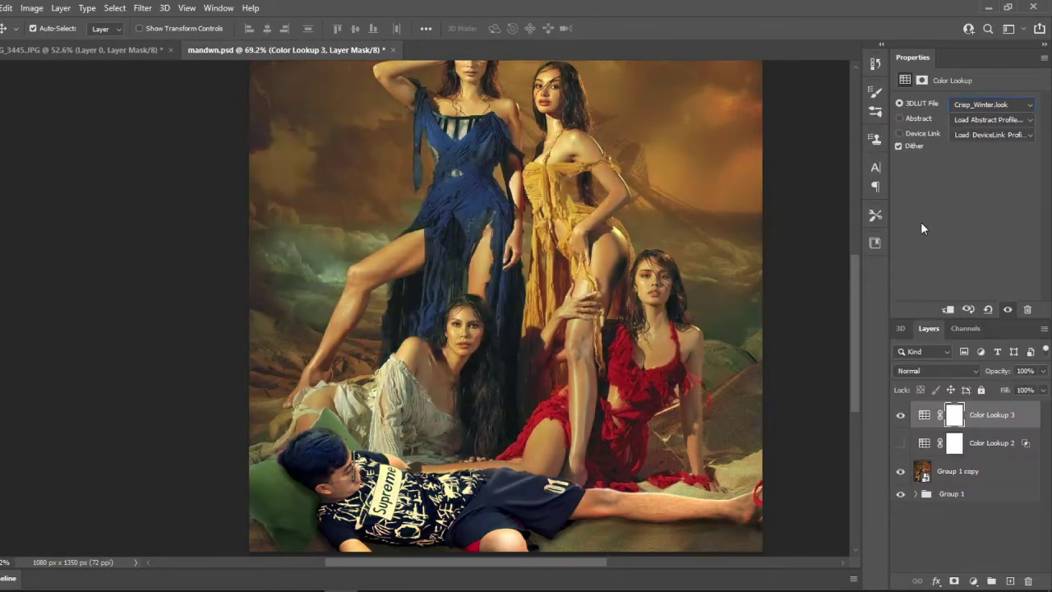
left_click(900, 416)
left_click(900, 416)
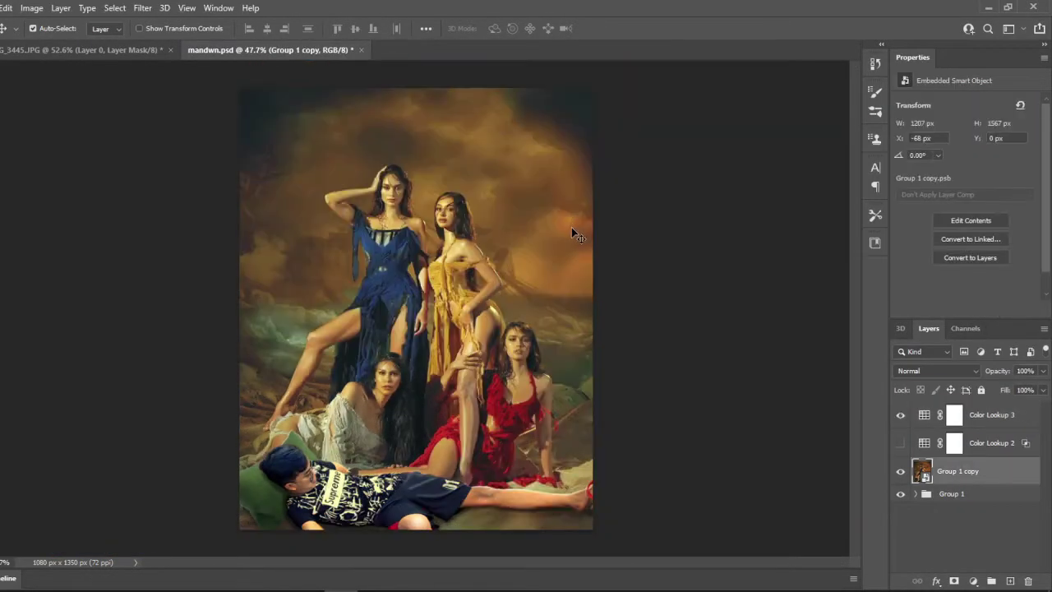
scroll(573, 234, "up", 4)
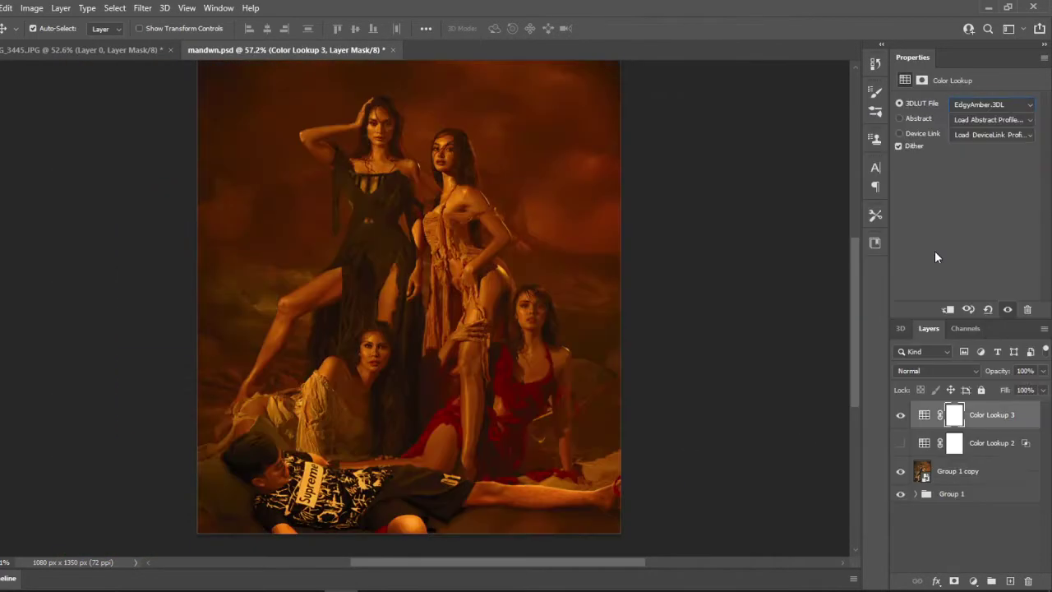
- Let the darks show through Color Lookup 3 via Blend If, then open the Group 1 copy smart object
double_click(1013, 413)
mouse_move(819, 349)
left_mouse_down()
mouse_move(876, 347)
mouse_move(778, 348)
left_mouse_up()
key("Return")
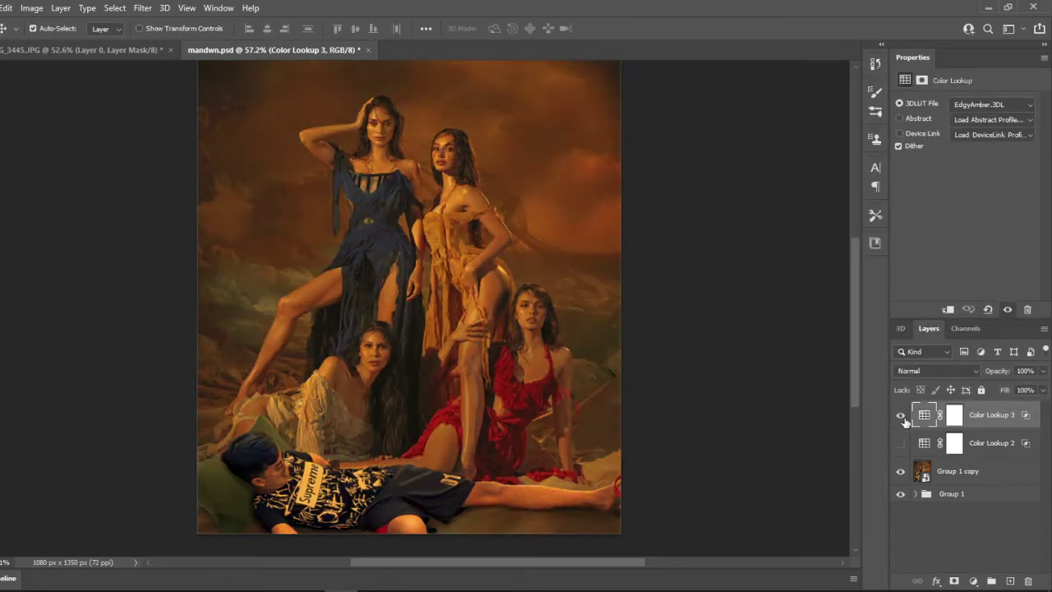
double_click(923, 474)
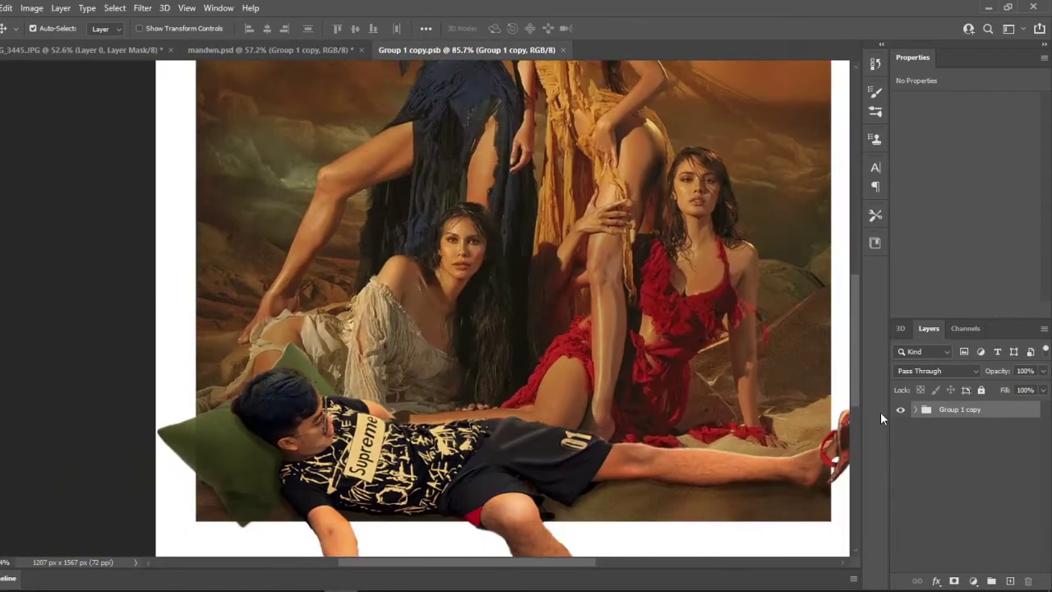
- Touch up the Curves 1 mask, then save and close Group 1 copy.psb
key("b")
right_click(421, 430)
scroll(421, 430, "up", 5)
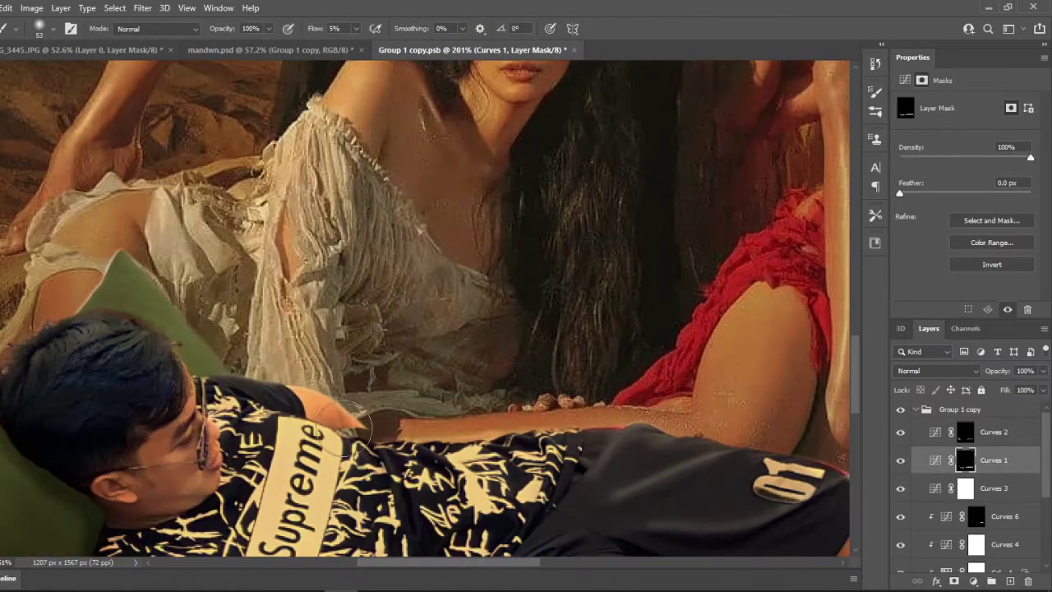
key("ctrl+0")
key("ctrl+s")
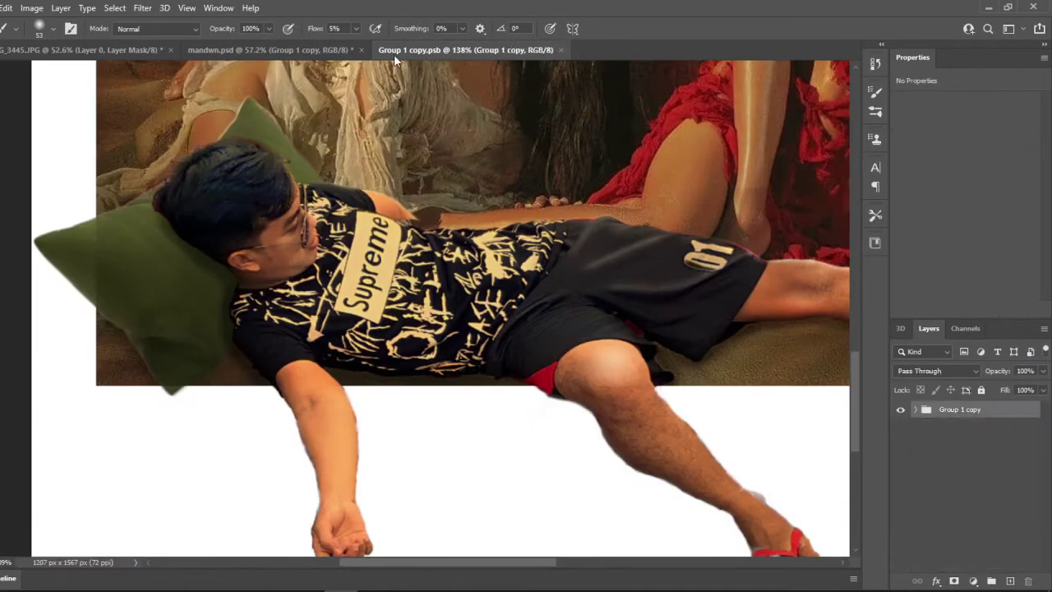
key("ctrl+w")
- Toggle the Color Lookup 3 amber grade to compare, then save mandwn.psd
scroll(569, 461, "down", 3)
scroll(645, 444, "down", 2)
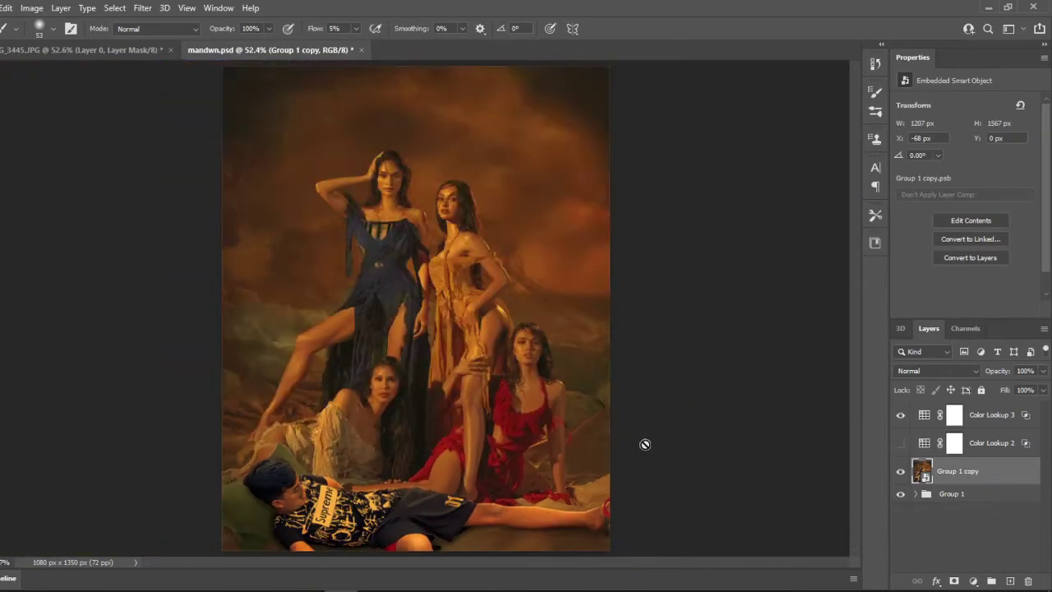
left_click(900, 415)
left_click(901, 415)
key("ctrl+shift+s")
key("Escape")
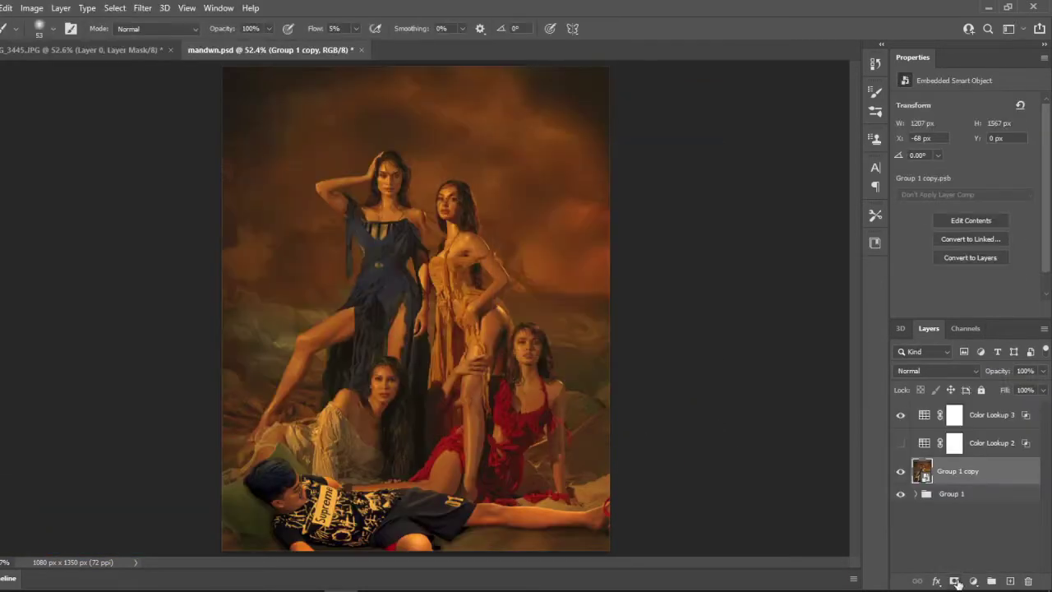